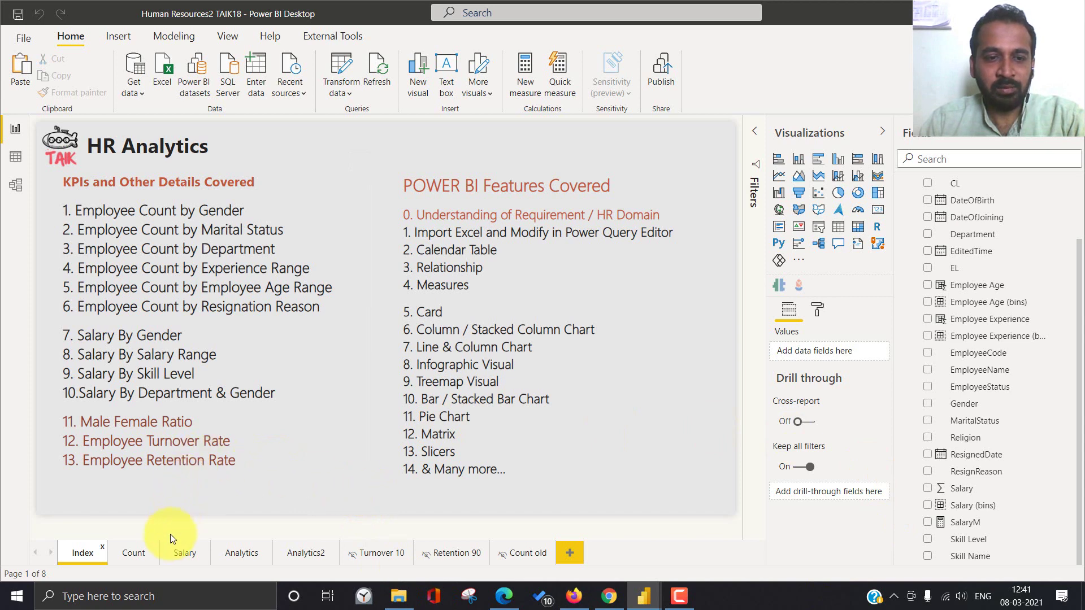
Open the Male Female Ratio measure from MeasureTable in the formula editor, starting from its card on the Count page.
click(135, 556)
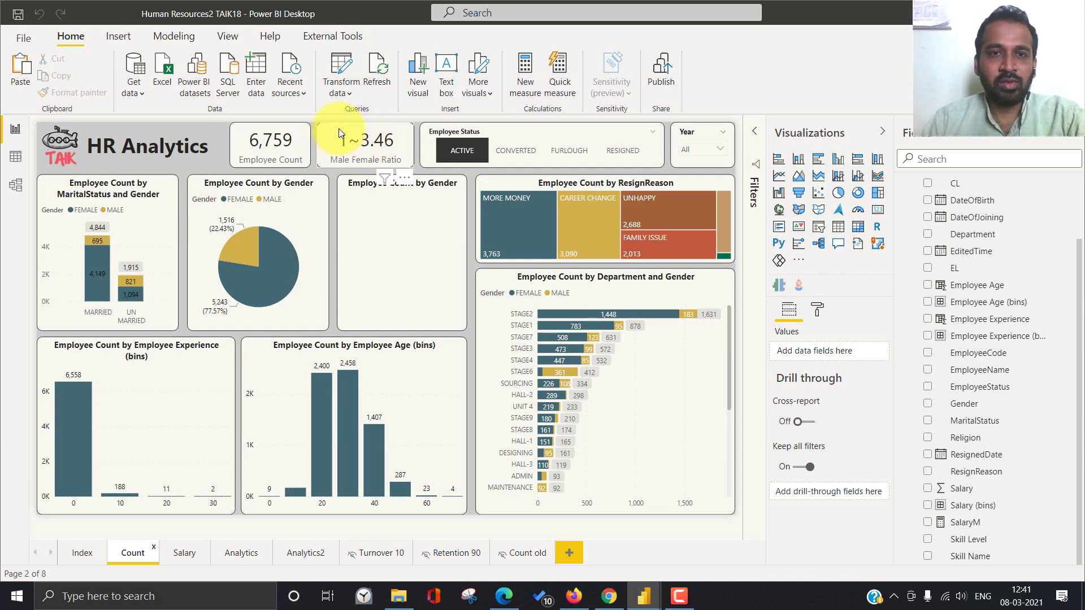
click(359, 149)
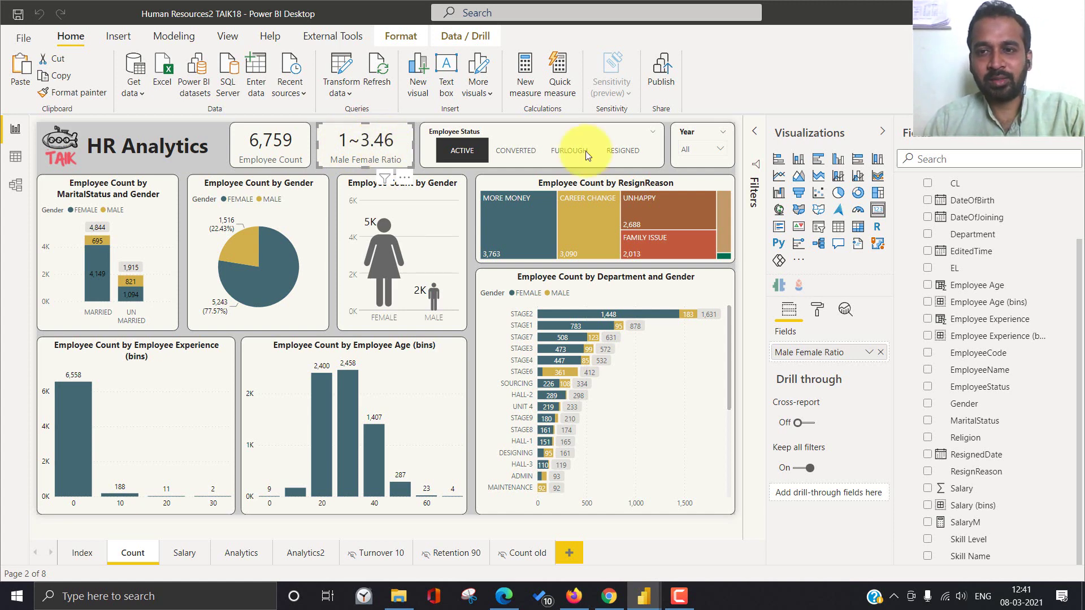
scroll(988, 353, up, 5)
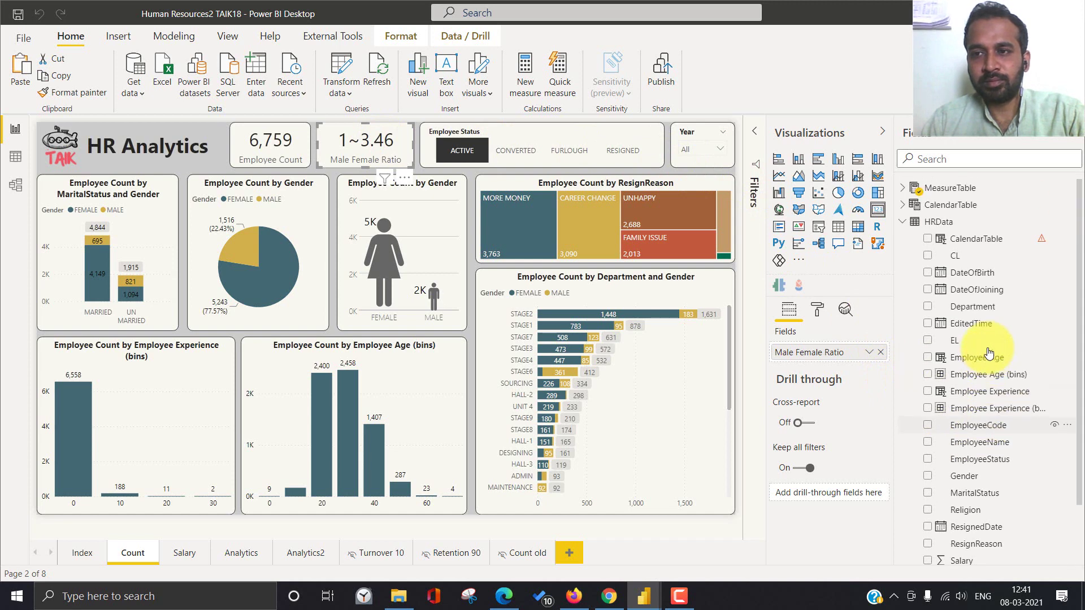
click(903, 221)
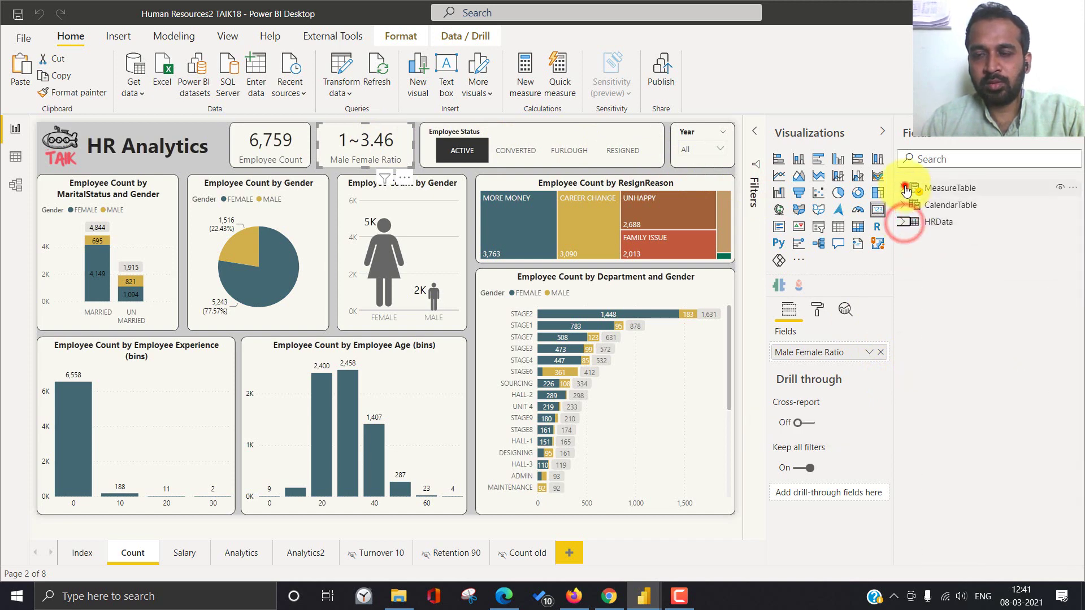
click(903, 188)
click(1013, 263)
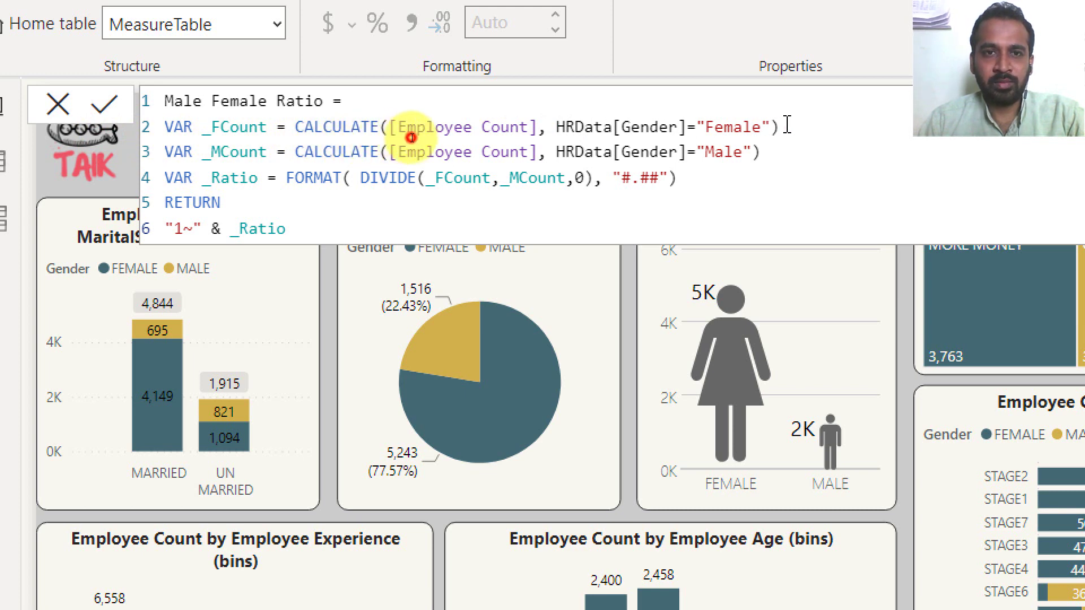
Examine the _FCount and _MCount variable definitions and their Gender filters in the Male Female Ratio formula.
drag(780, 126, 296, 122)
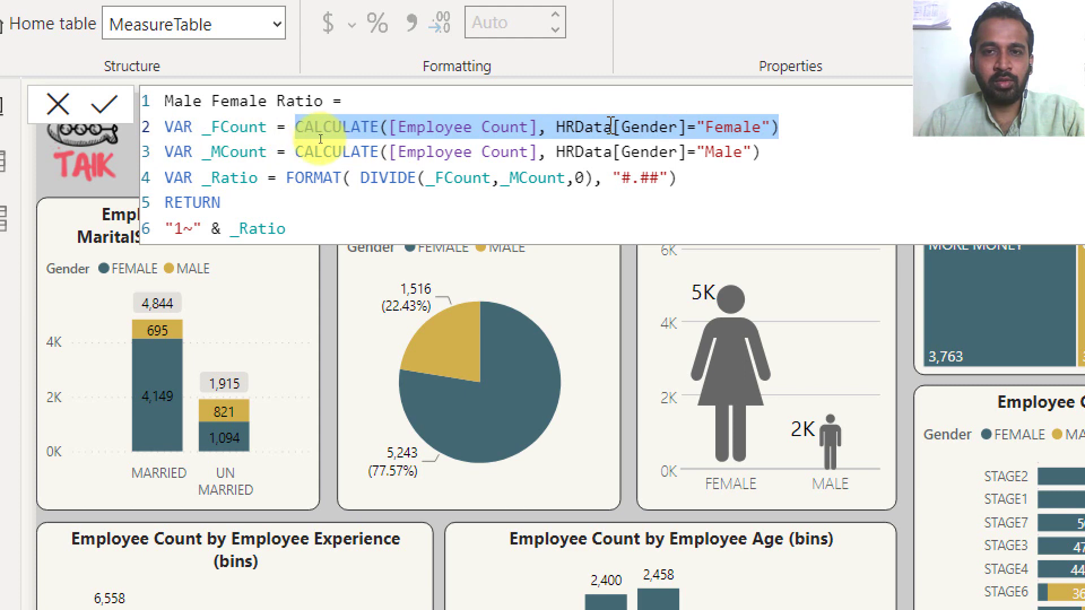
click(421, 138)
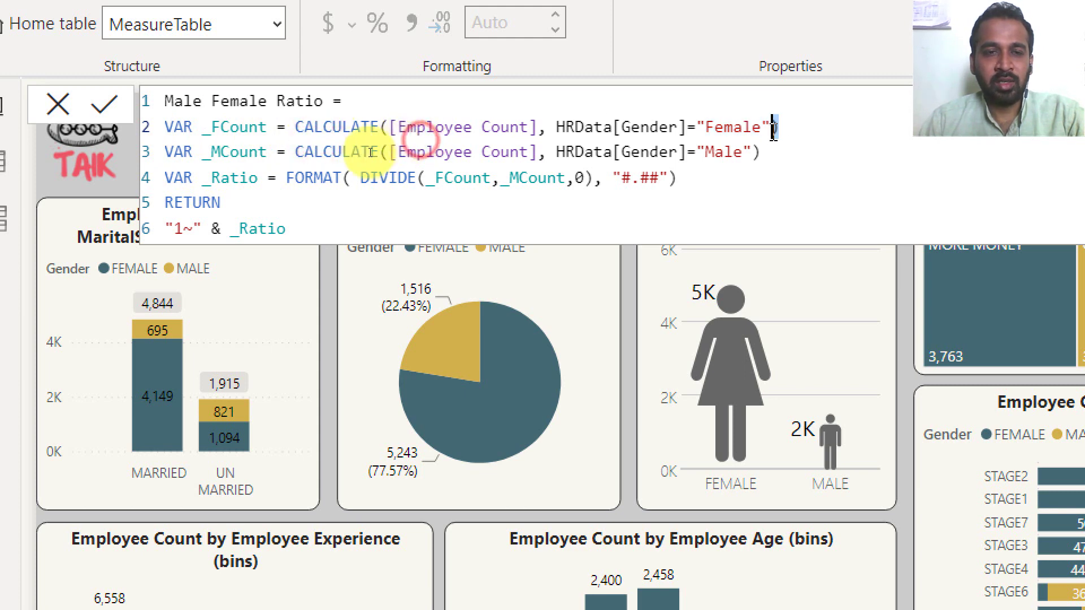
drag(212, 152, 242, 152)
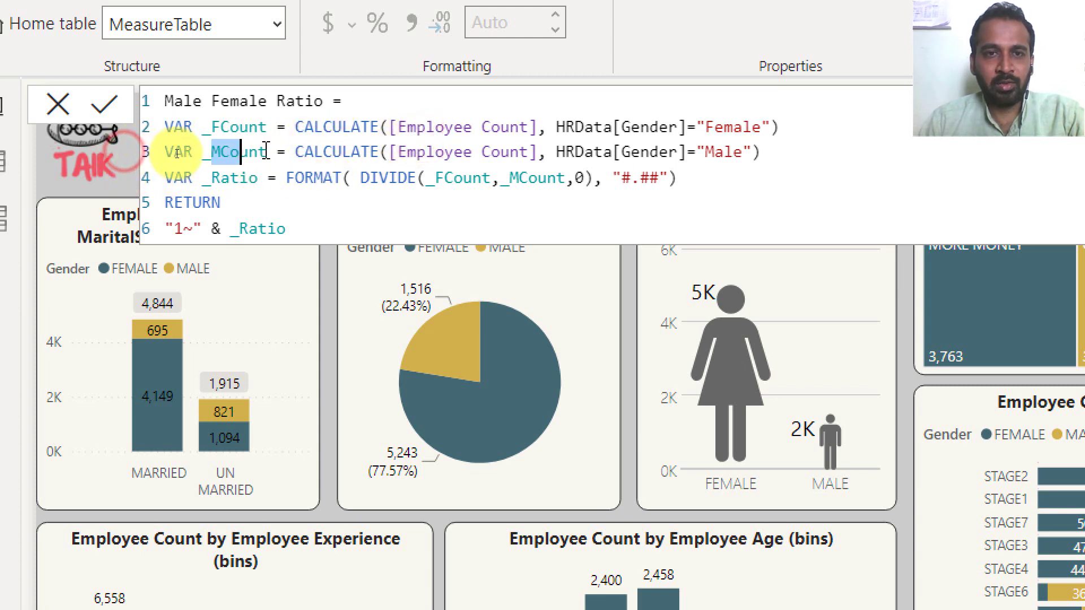
drag(332, 151, 557, 151)
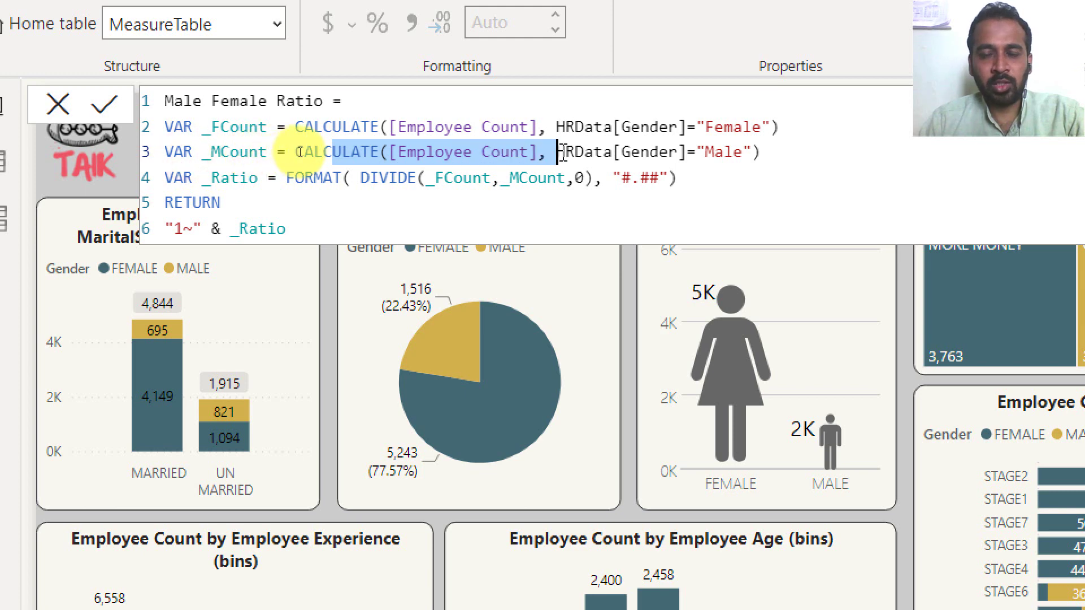
click(558, 151)
click(766, 151)
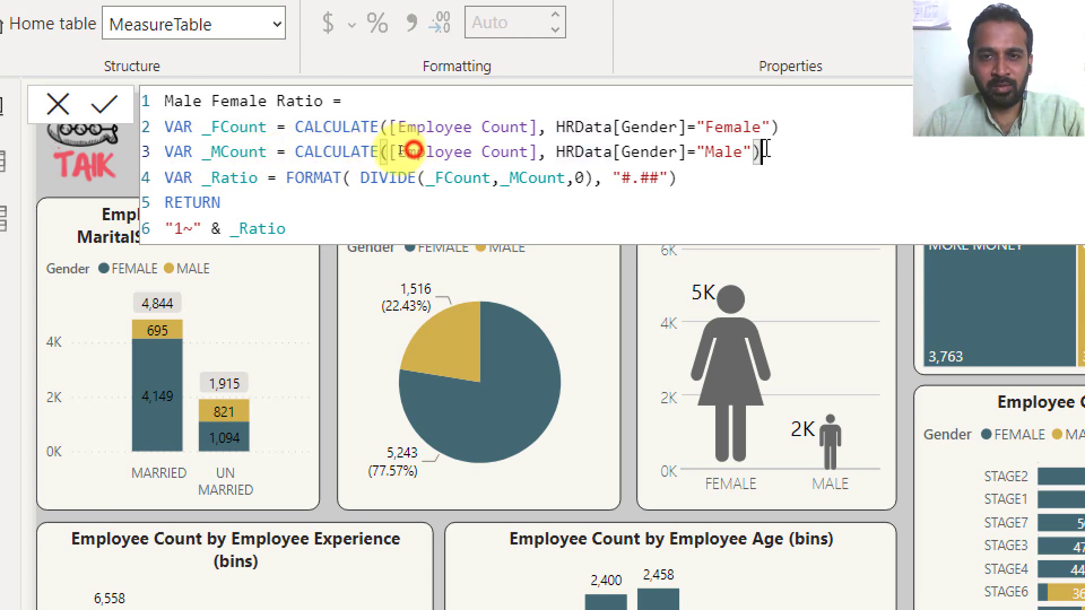
drag(773, 148, 709, 128)
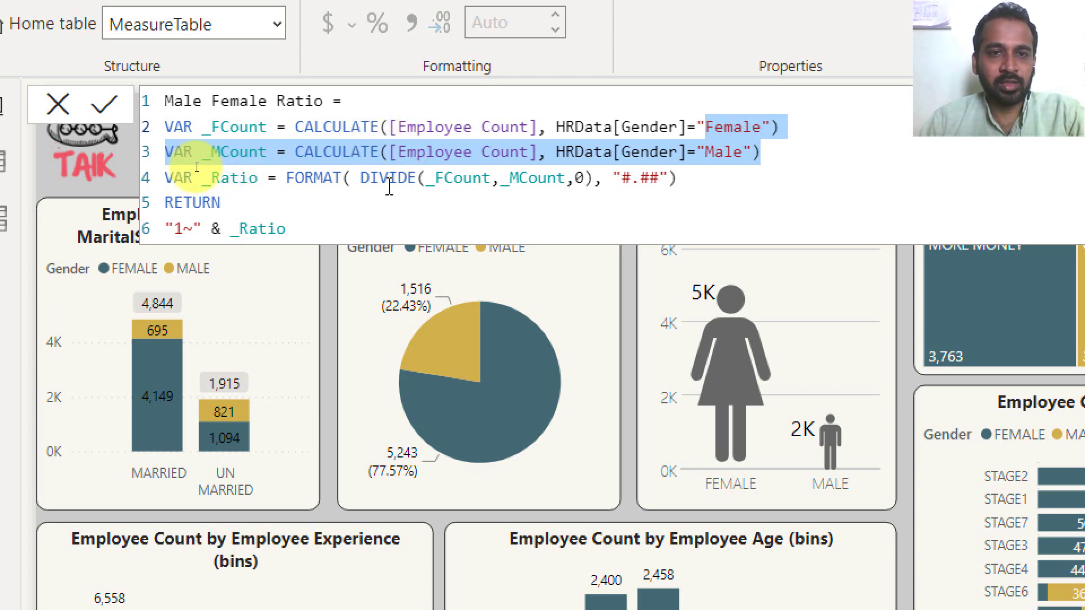
Break the _Ratio definition after FORMAT( so that the DIVIDE expression starts on its own line.
drag(349, 171, 376, 171)
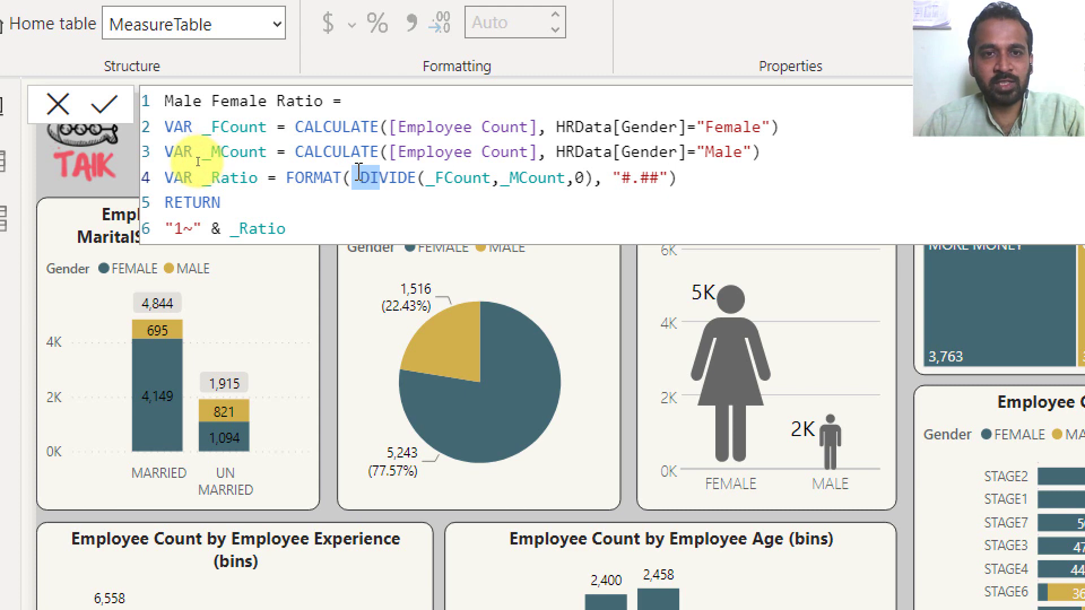
click(194, 166)
key(Right)
key(shift+Return)
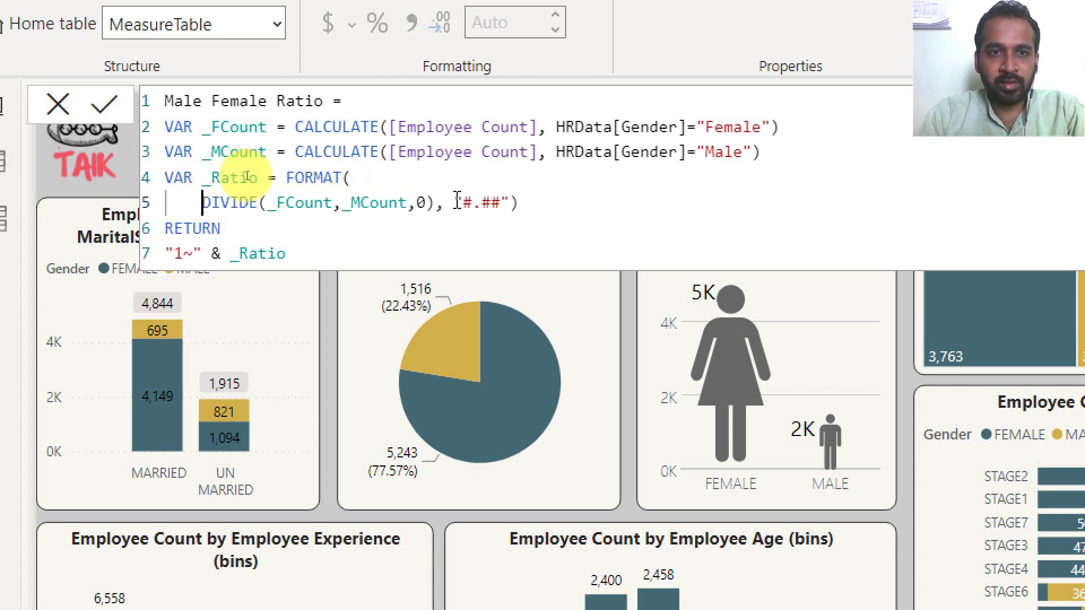
Review the DIVIDE arguments _FCount and _MCount, and put the "#.##" format argument on a separate line.
key(ctrl+Right)
key(ctrl+shift+Left)
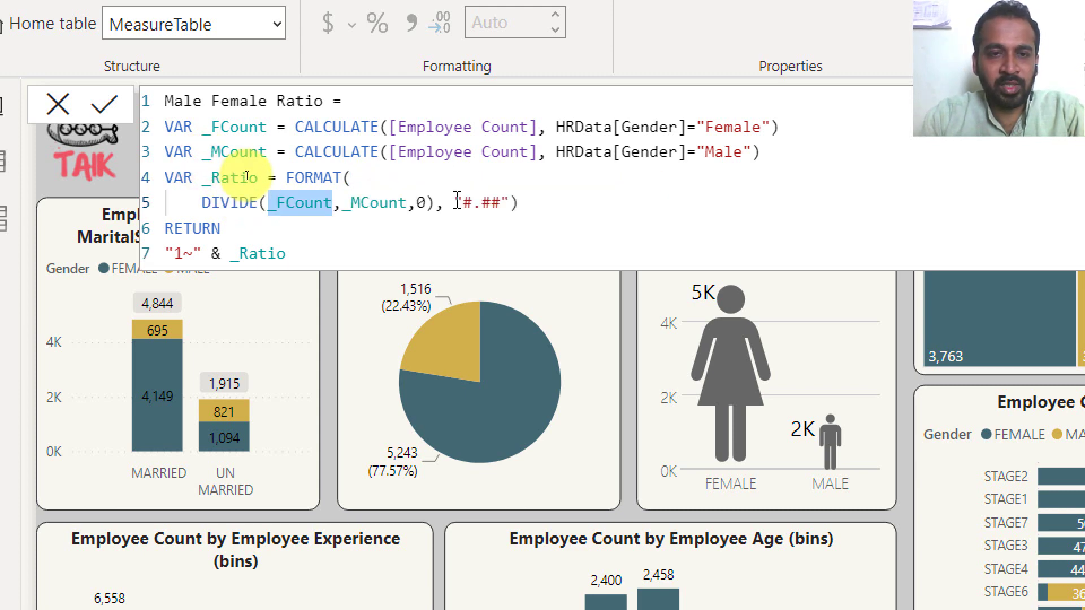
key(Right)
key(Right)
key(ctrl+shift+Right)
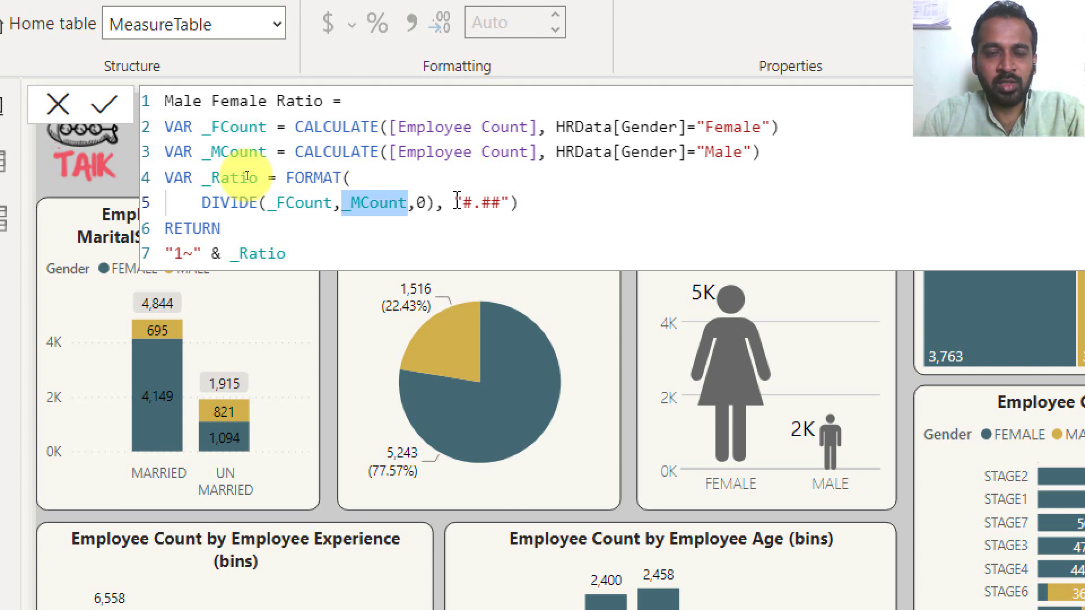
key(Right)
key(Right)
key(Right)
key(Right)
key(shift+Return)
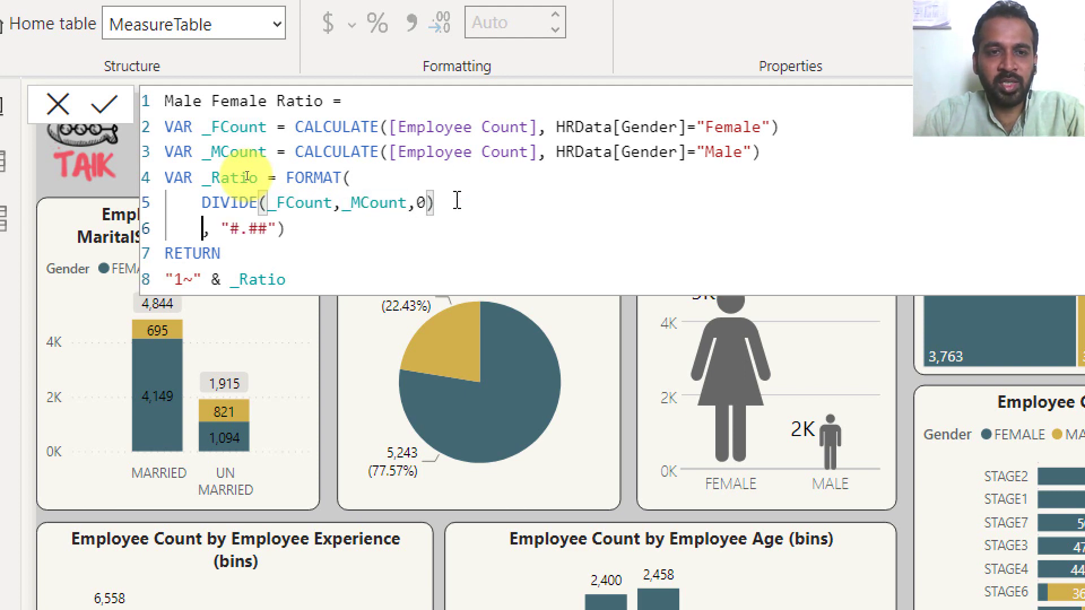
Examine the FORMAT function around the DIVIDE expression and its "#.##" format string.
key(Up)
key(Up)
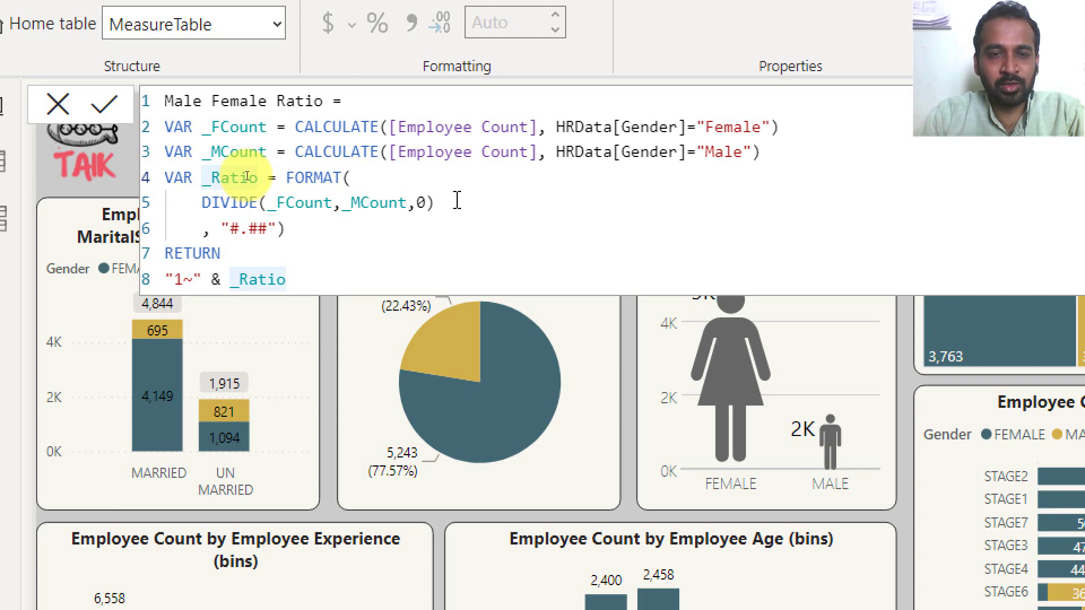
key(ctrl+Right)
key(ctrl+Right)
key(ctrl+shift+Left)
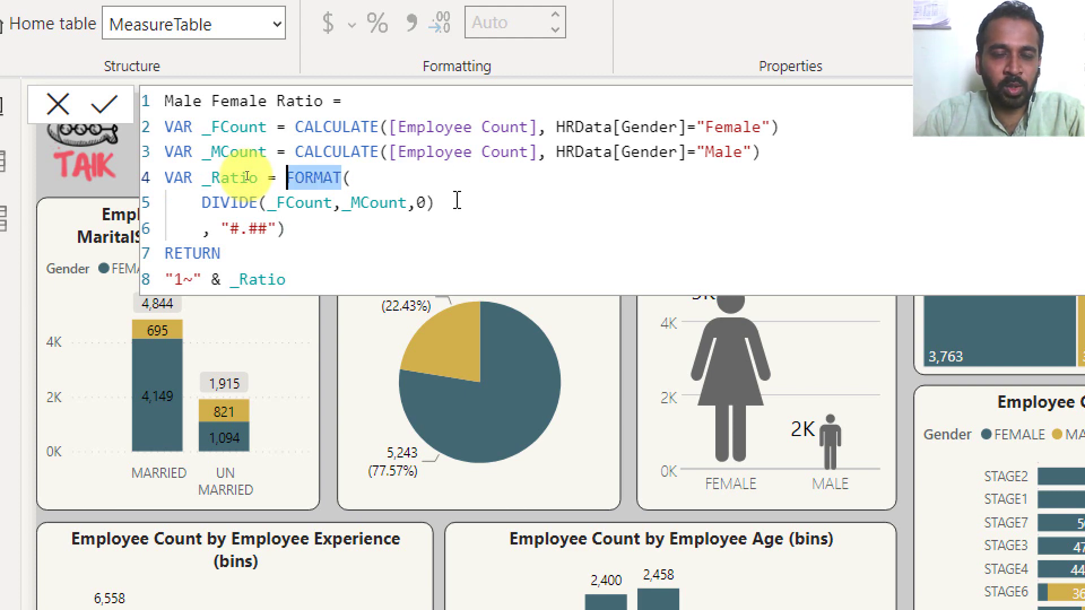
key(Right)
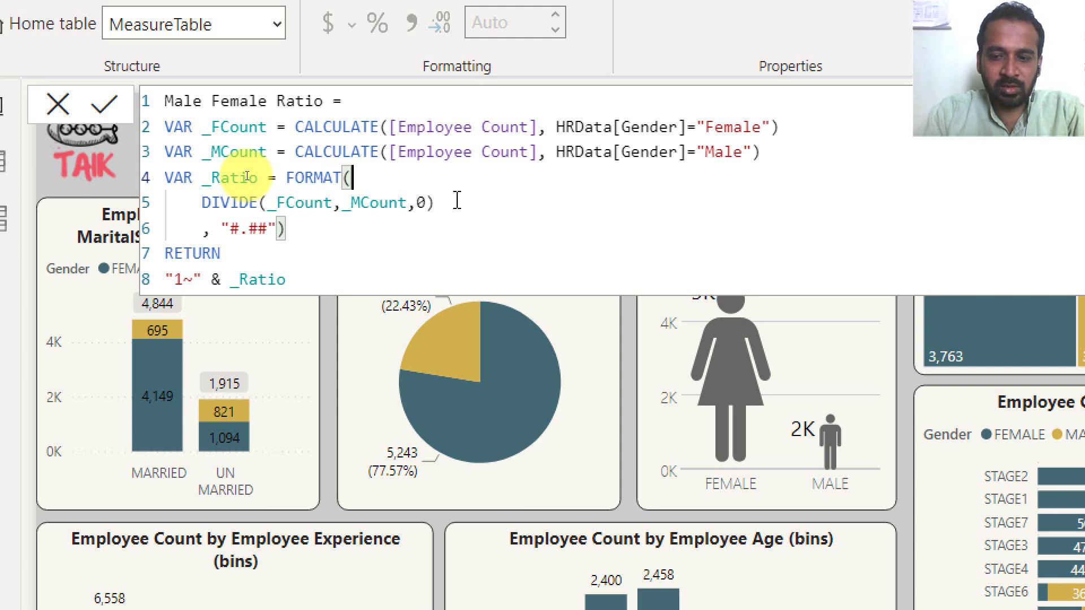
key(Home)
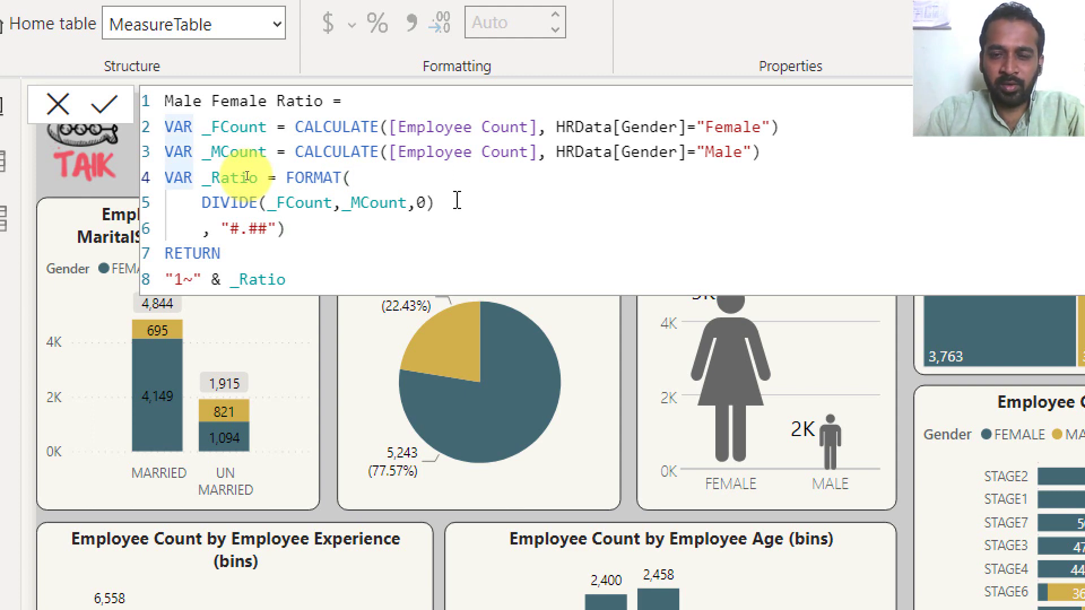
key(End)
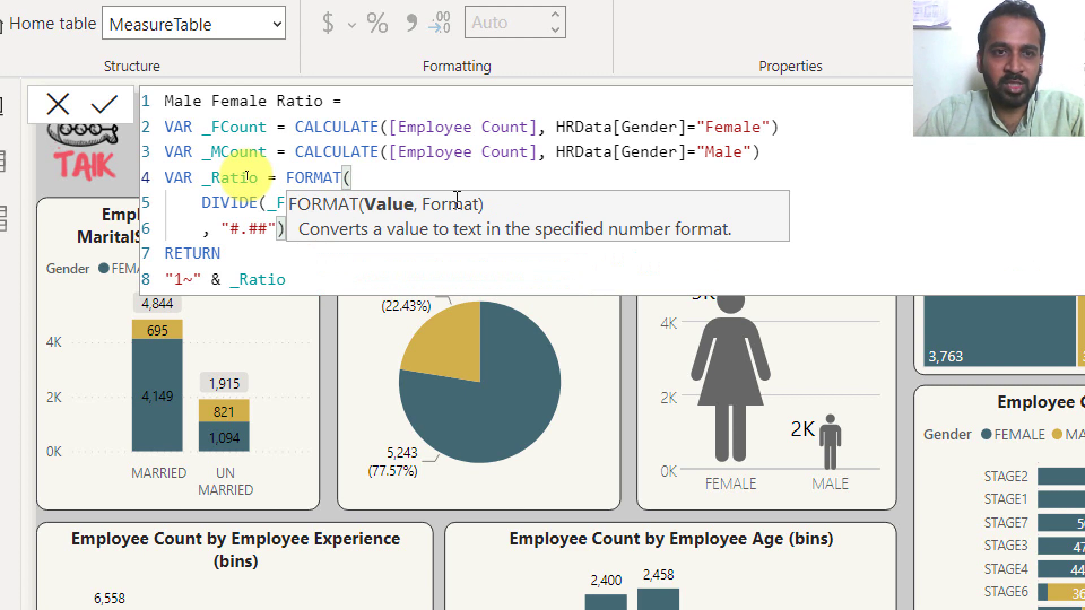
key(Down)
key(Down)
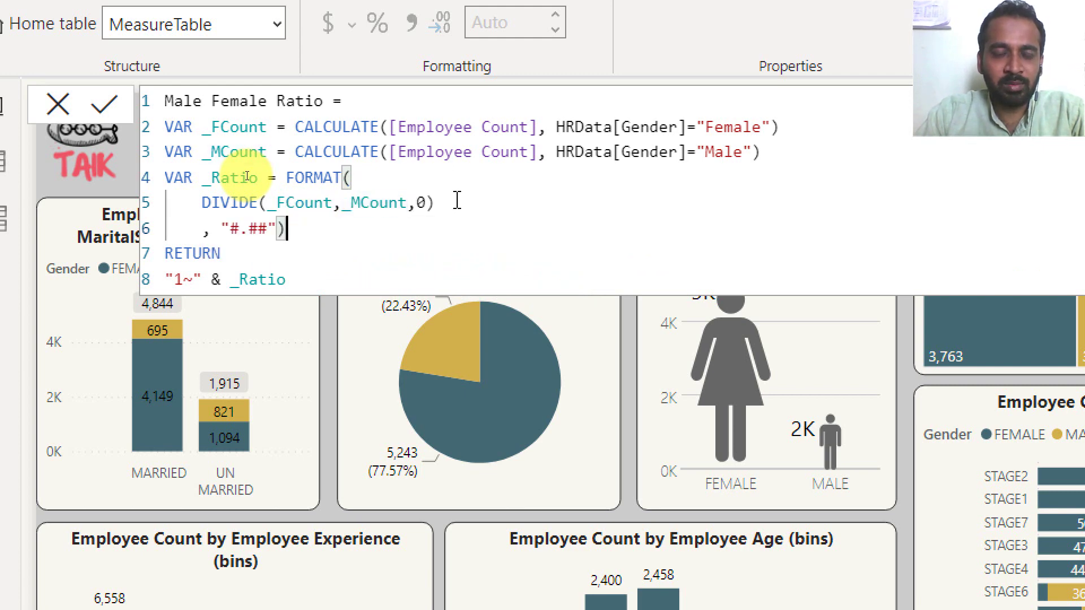
key(ctrl+shift+Left)
key(ctrl+shift+Left)
key(shift+Right)
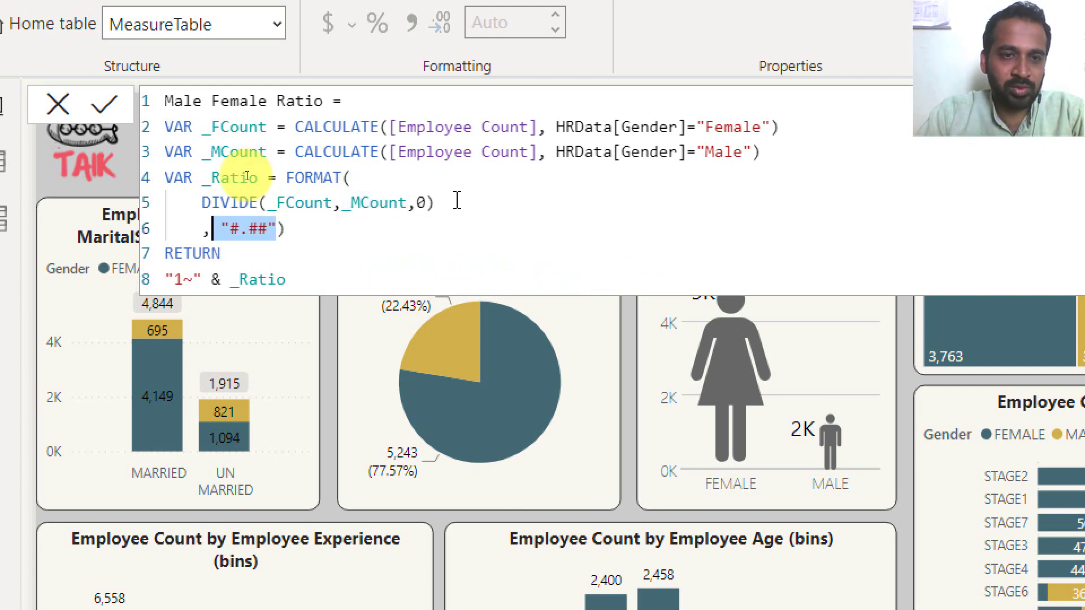
key(shift+Right)
key(shift+Right)
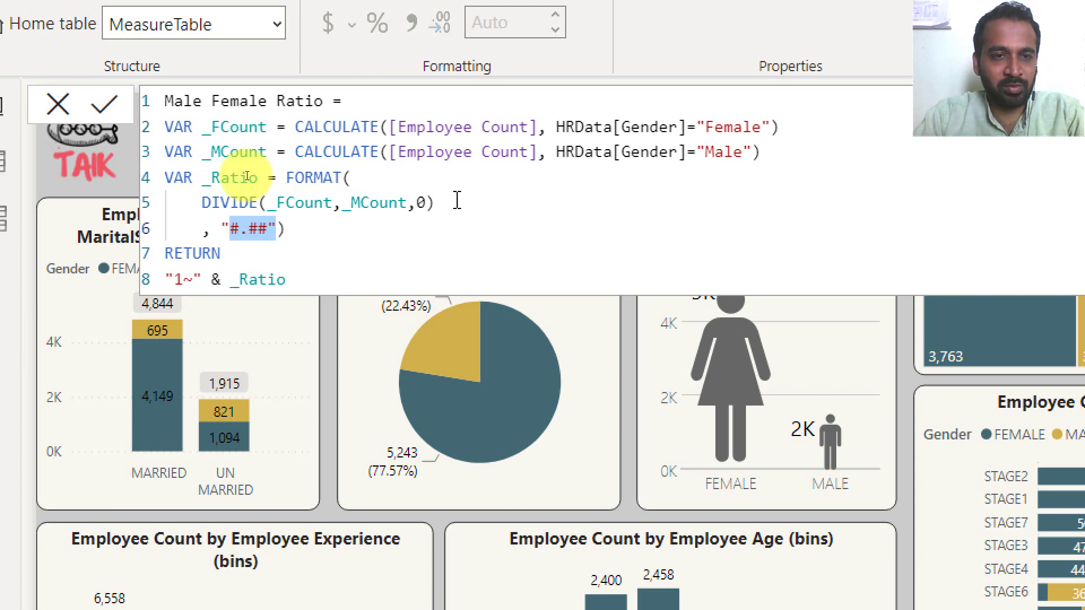
Review the RETURN expression "1~" & _Ratio and the definition of the _Ratio variable it refers to.
key(Down)
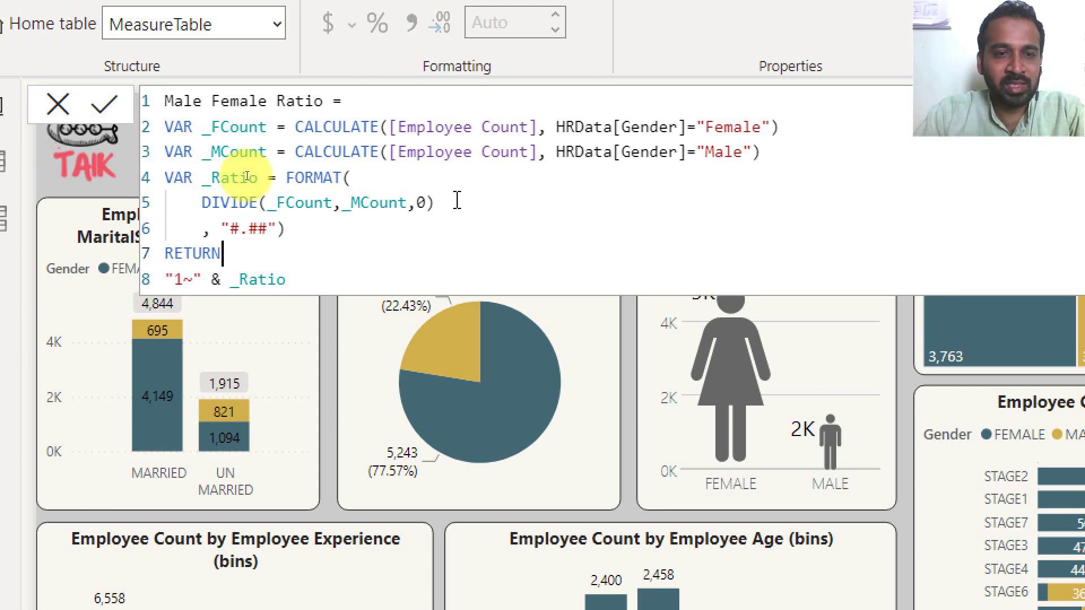
key(Home)
key(Down)
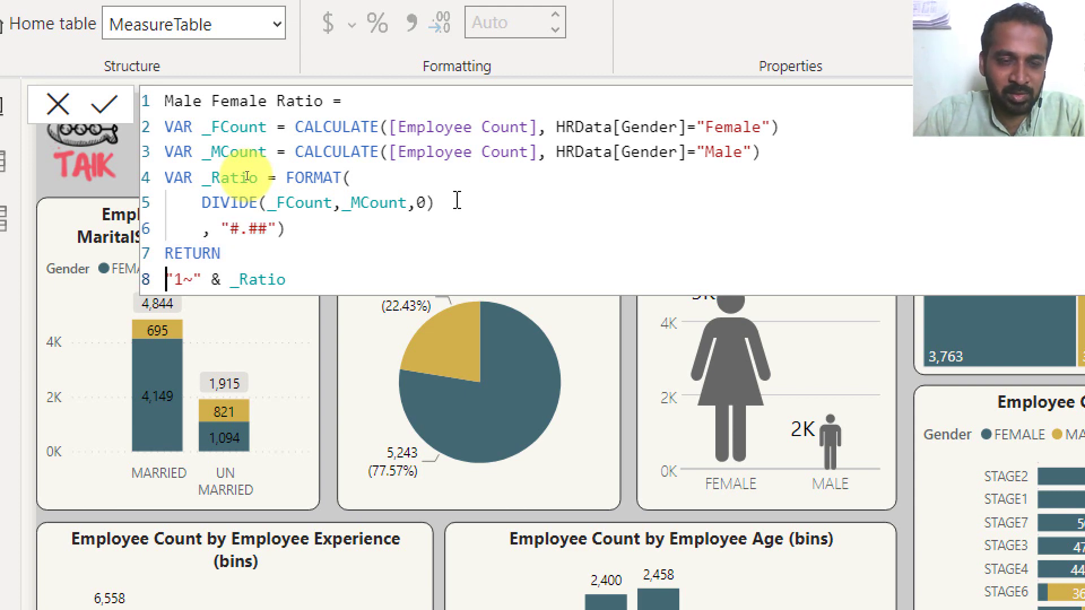
key(shift+Right)
key(shift+Right)
key(shift+Right)
key(shift+Right)
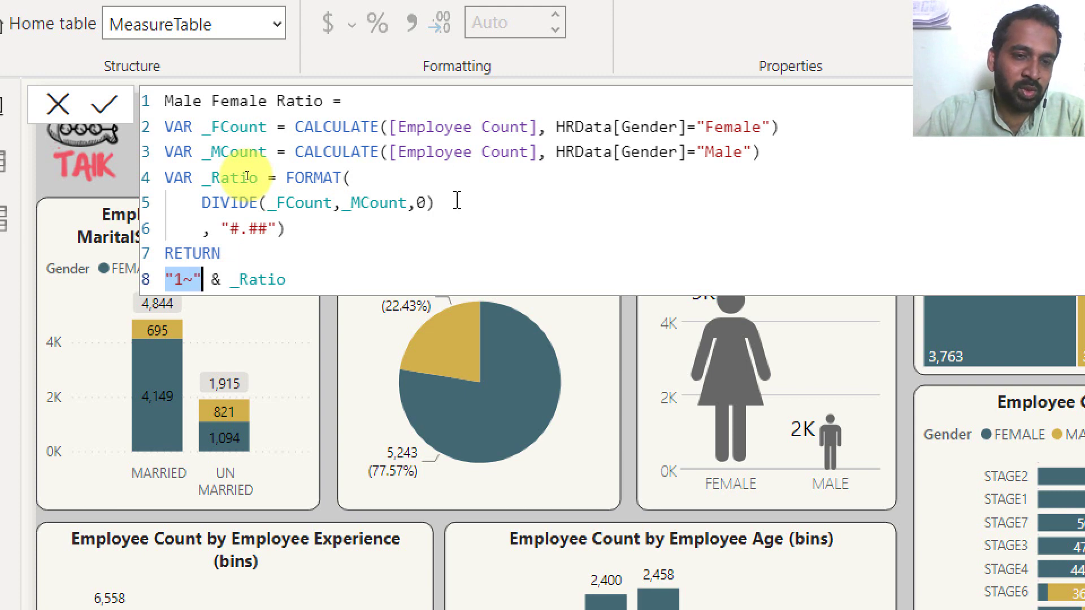
key(shift+Right)
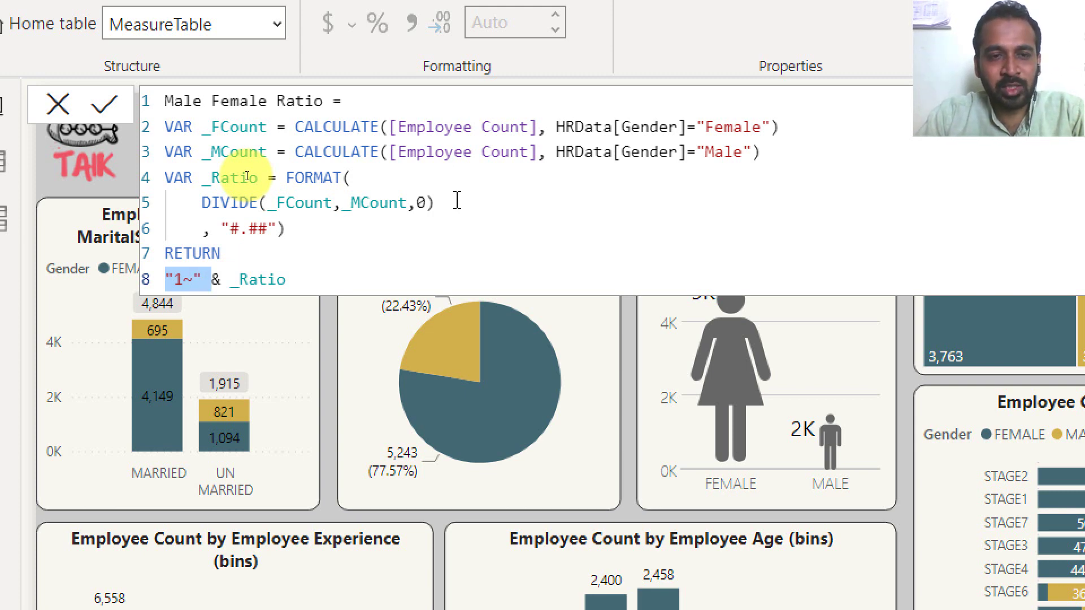
key(shift+Right)
key(Right)
key(Right)
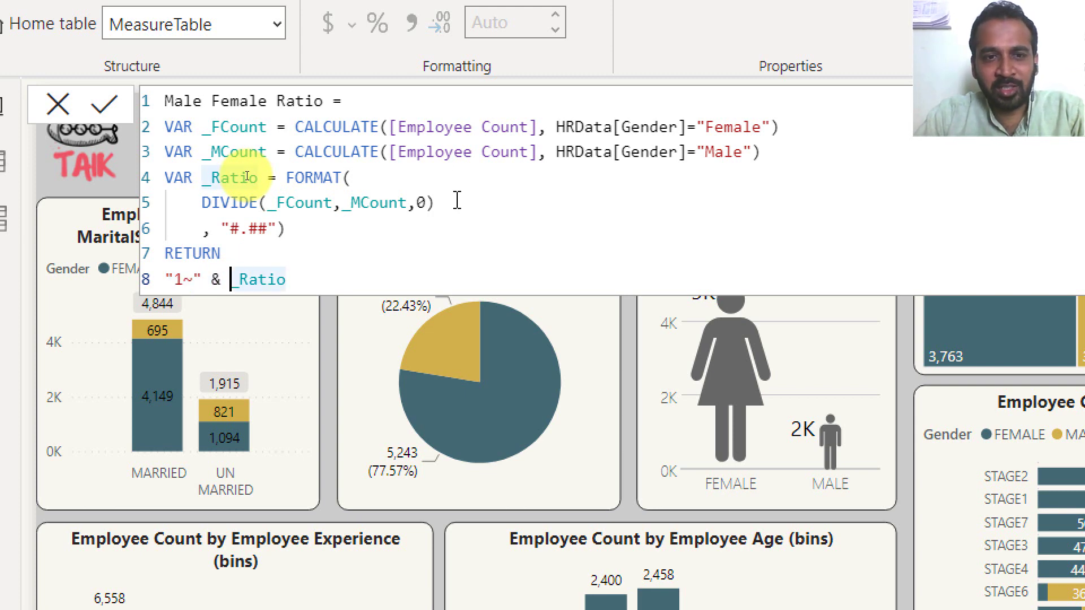
key(shift+End)
key(Up)
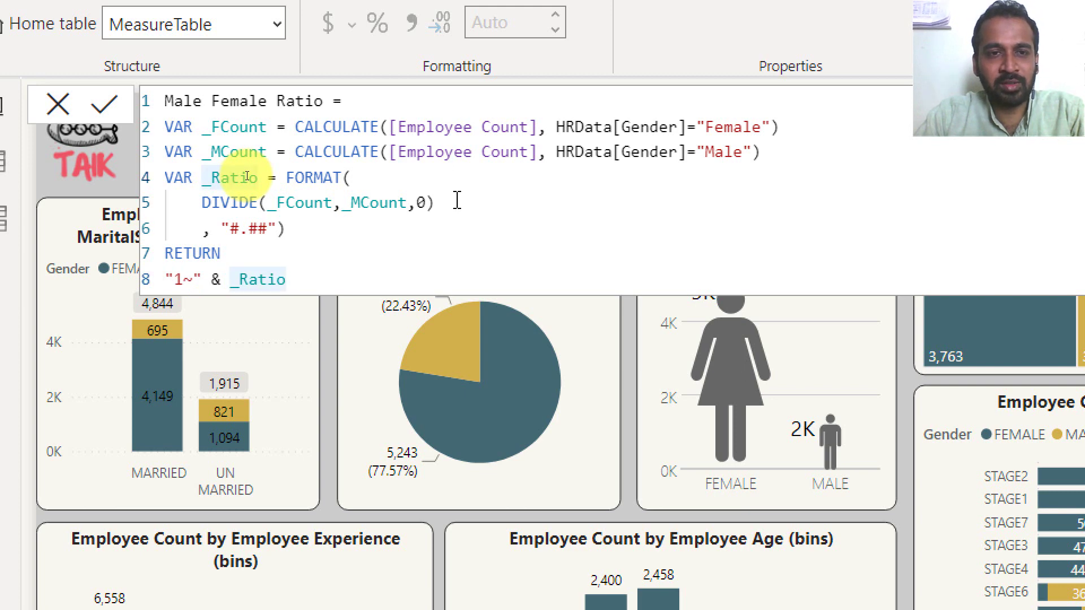
double_click(247, 176)
key(Right)
key(Right)
key(Right)
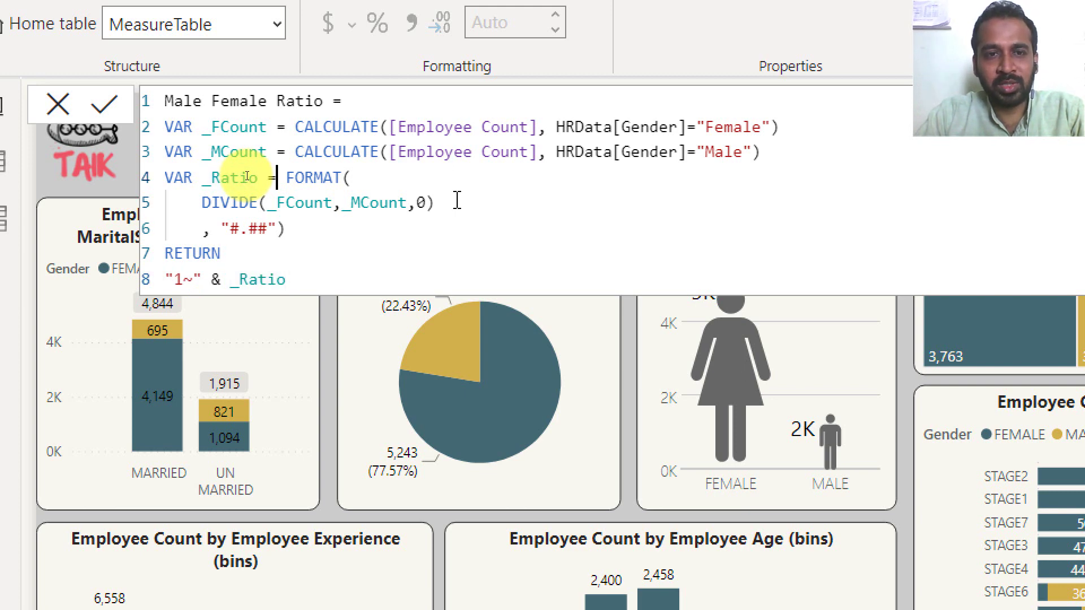
key(shift+Down)
key(shift+Down)
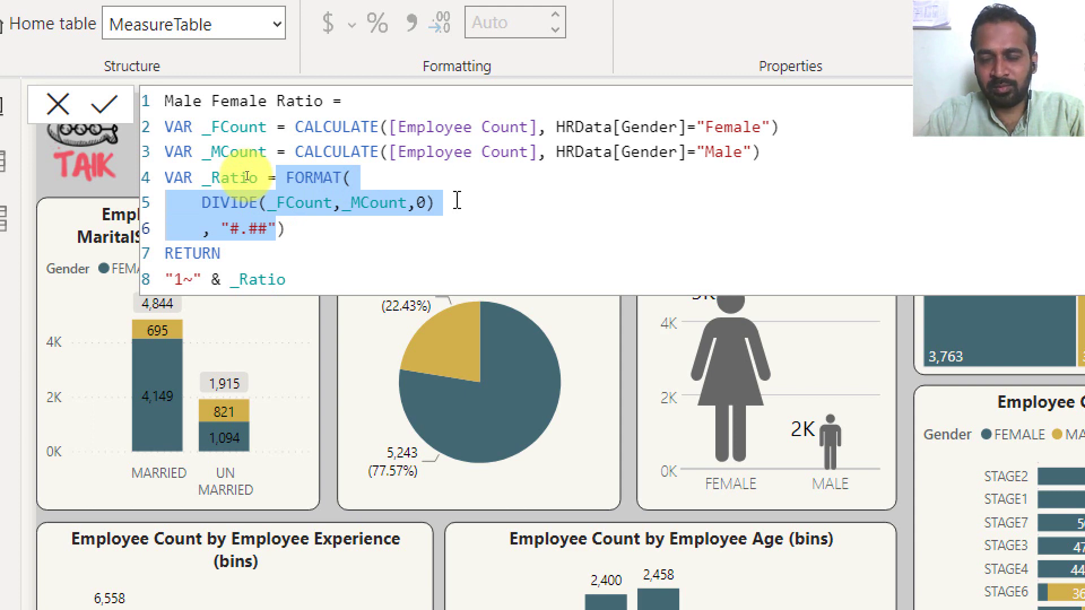
Copy the entire Male Female Ratio formula and switch to the HRData table in the Human Resource Youtube Demo TAIK18 report.
key(ctrl+a)
key(ctrl+c)
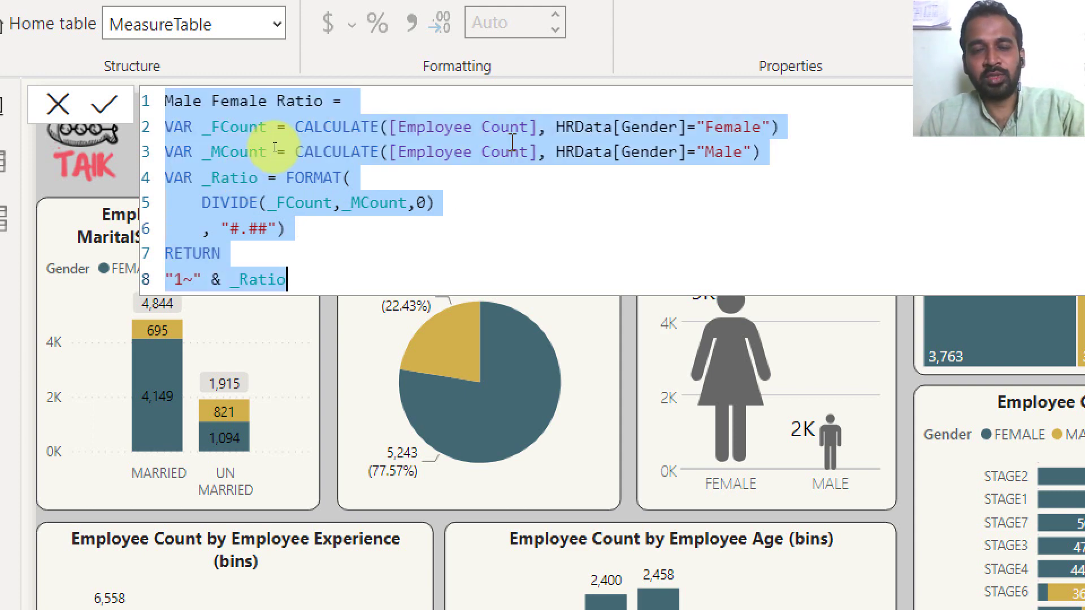
key(alt+Tab)
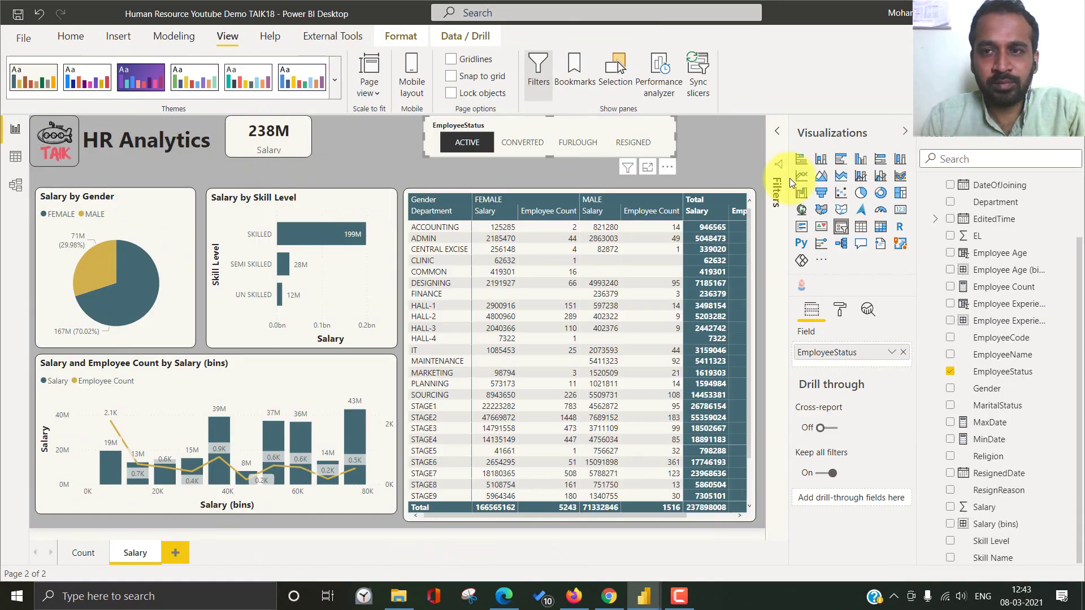
scroll(1043, 265, up, 2)
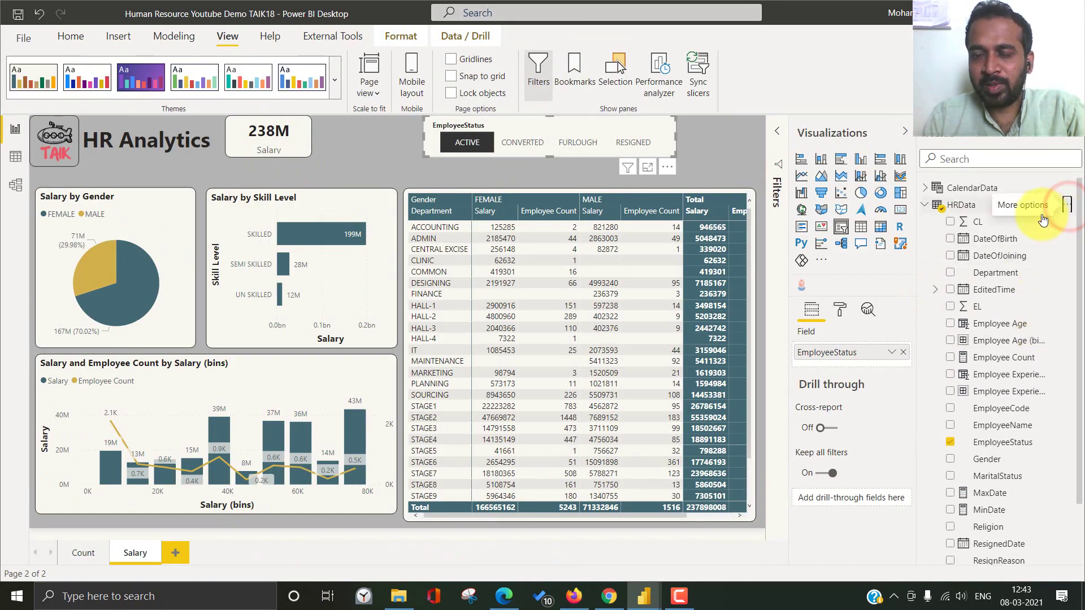
Create a new measure in the HRData table from the copied Male Female Ratio formula and commit it.
right_click(994, 220)
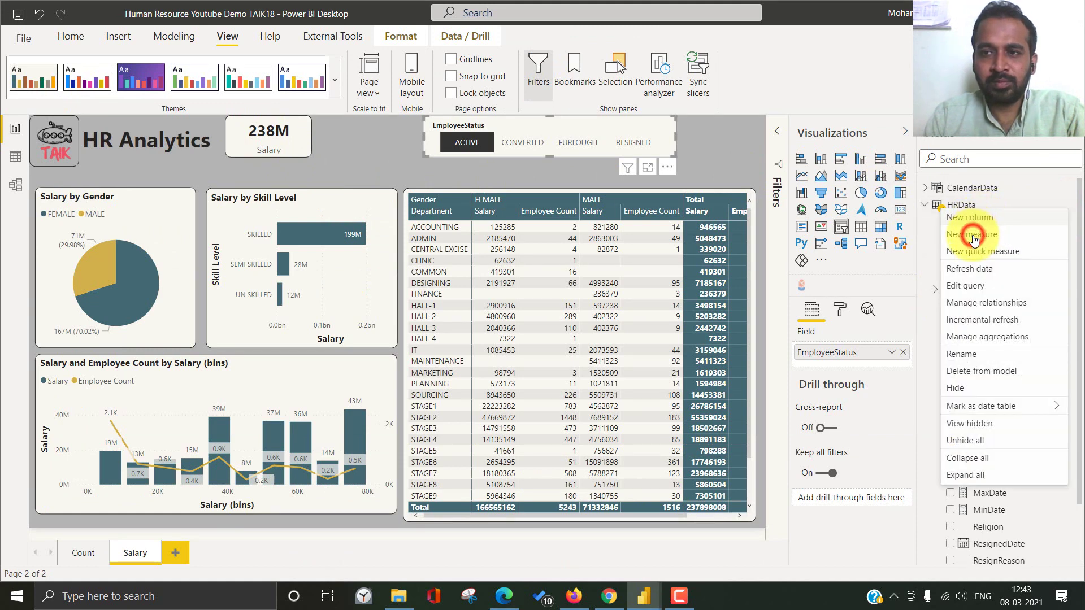
key(Escape)
key(ctrl+a)
key(ctrl+v)
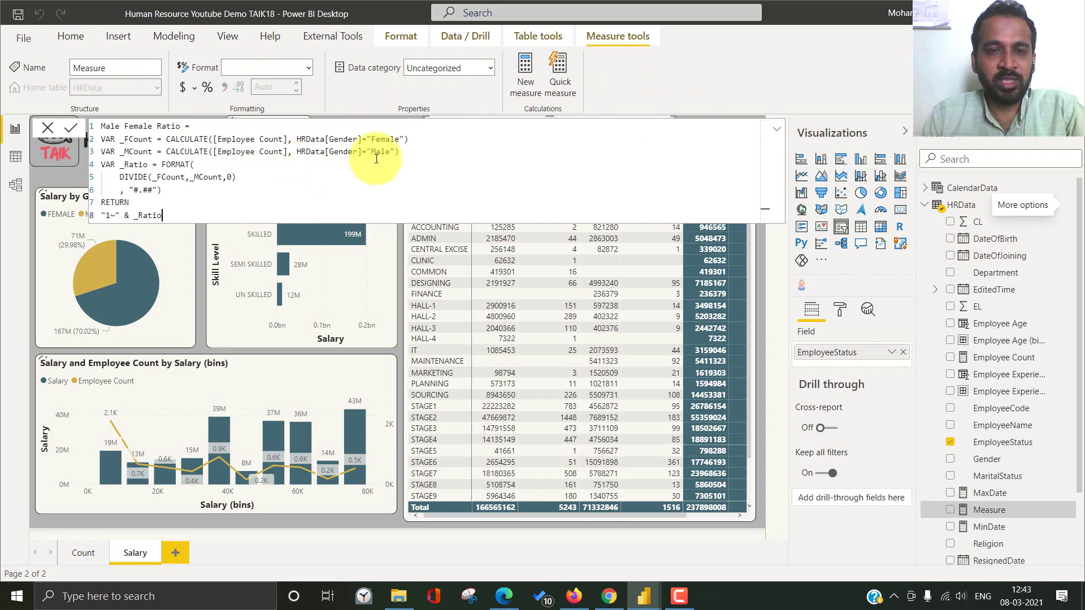
click(425, 150)
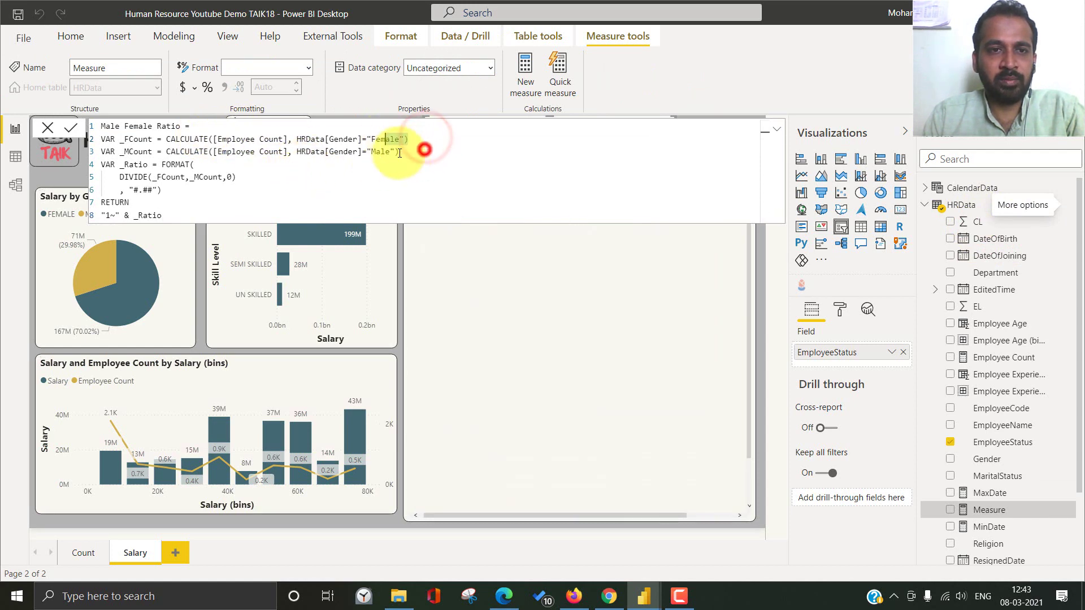
click(70, 129)
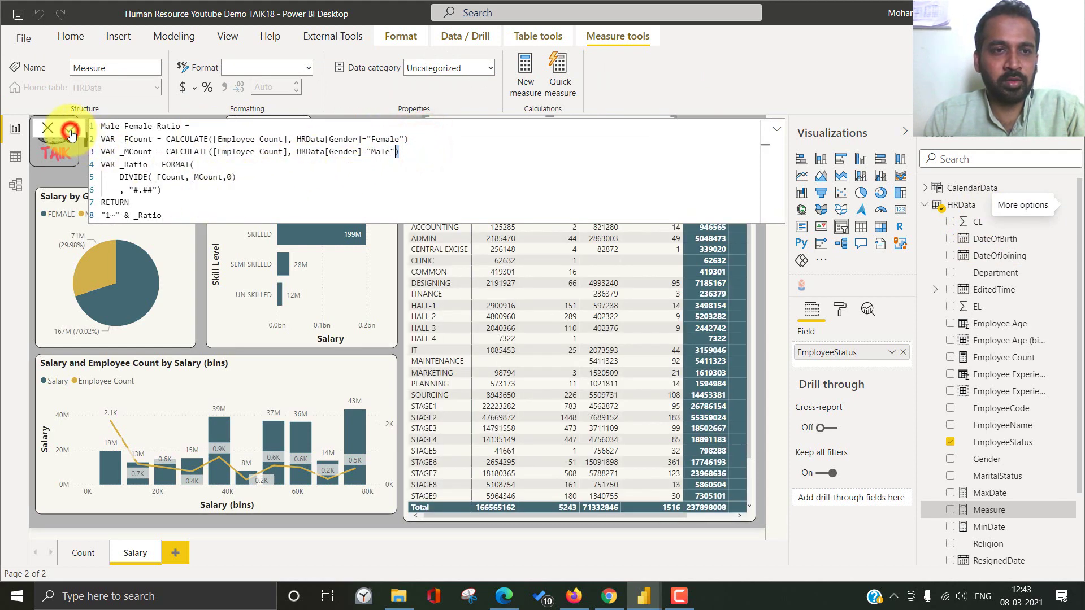
Duplicate the Employee Count card on the Count page and place the copy between the original and the EmployeeStatus slicer.
click(83, 554)
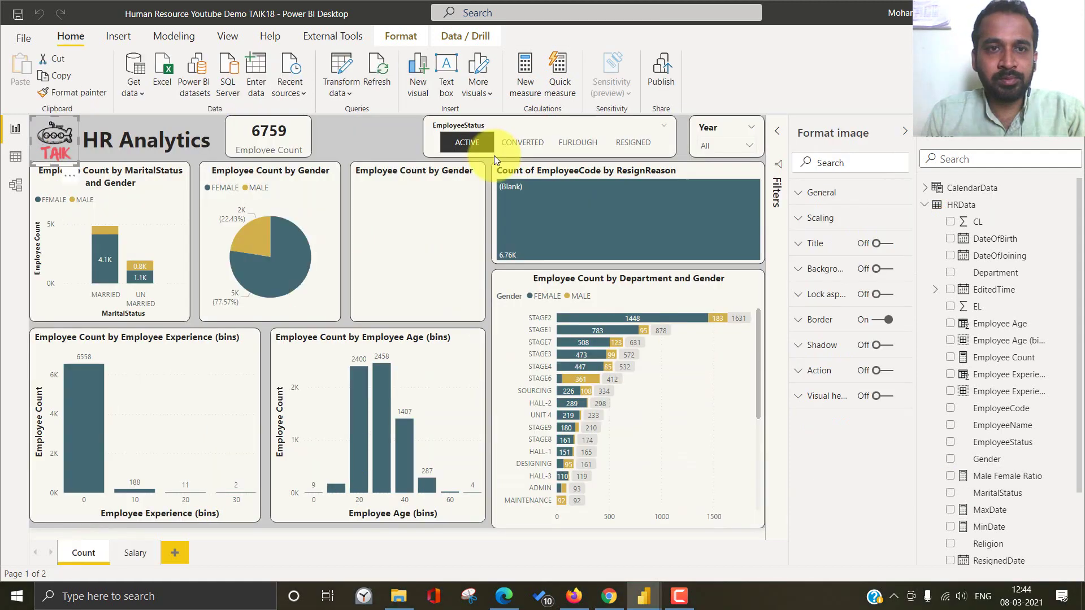
click(273, 143)
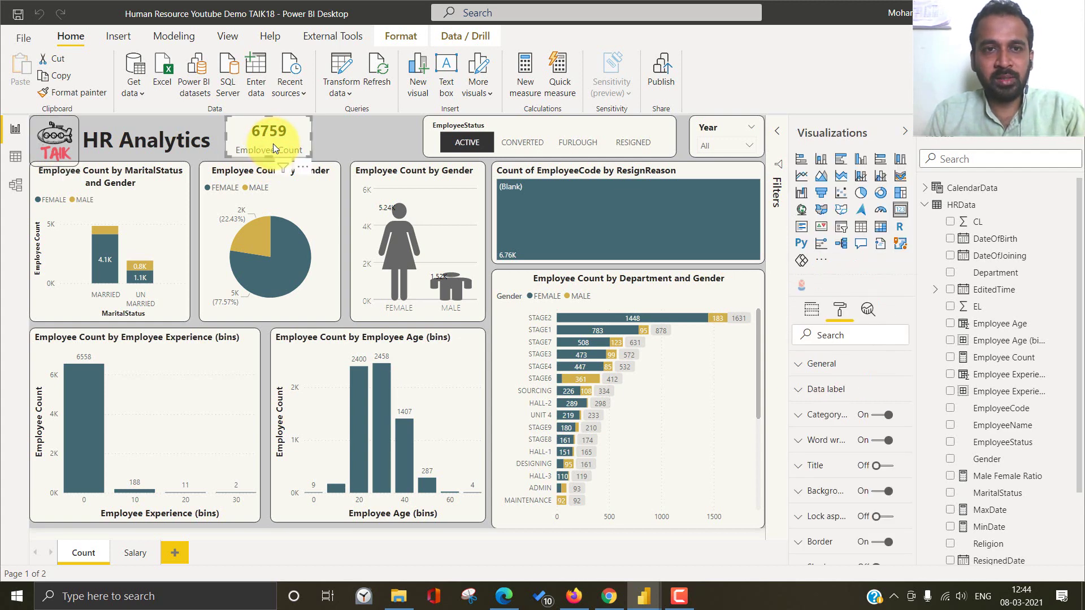
key(ctrl+c)
key(ctrl+v)
drag(259, 141, 357, 128)
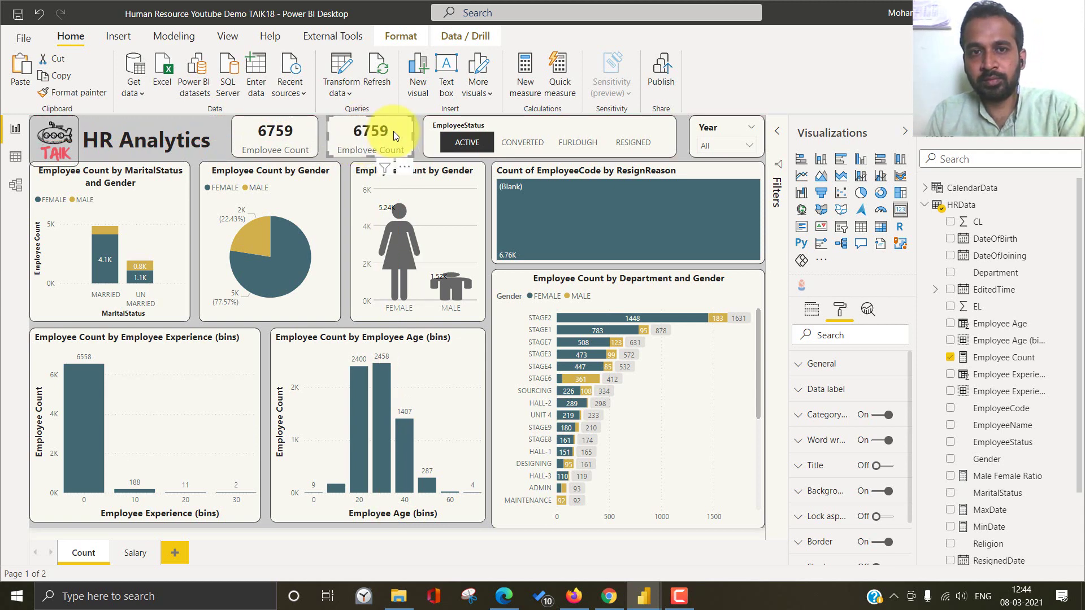
Replace the Employee Count field in the duplicated card with the Male Female Ratio measure.
click(817, 311)
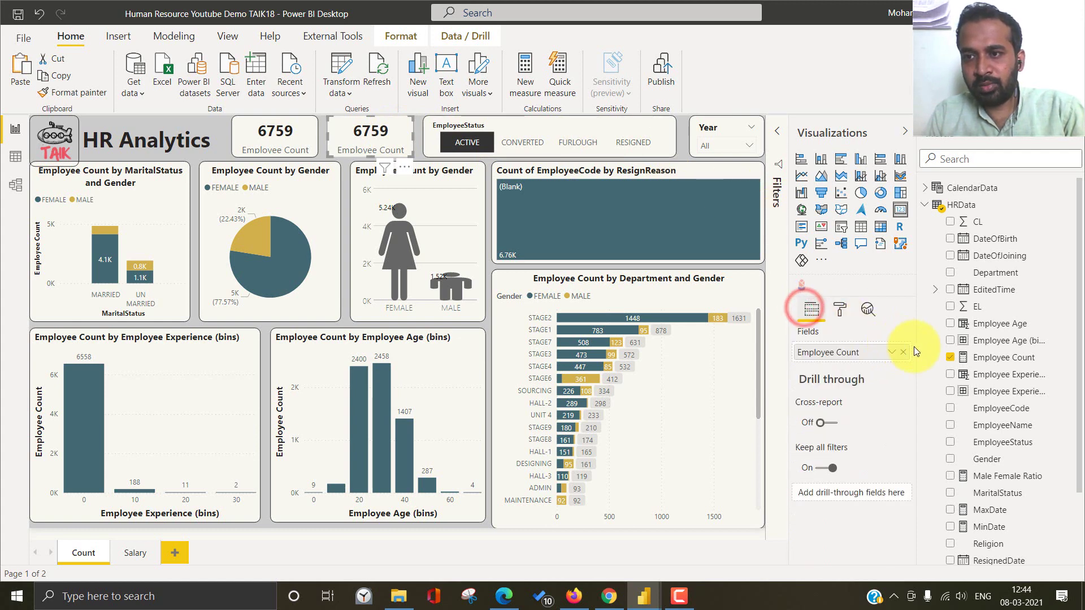
click(952, 359)
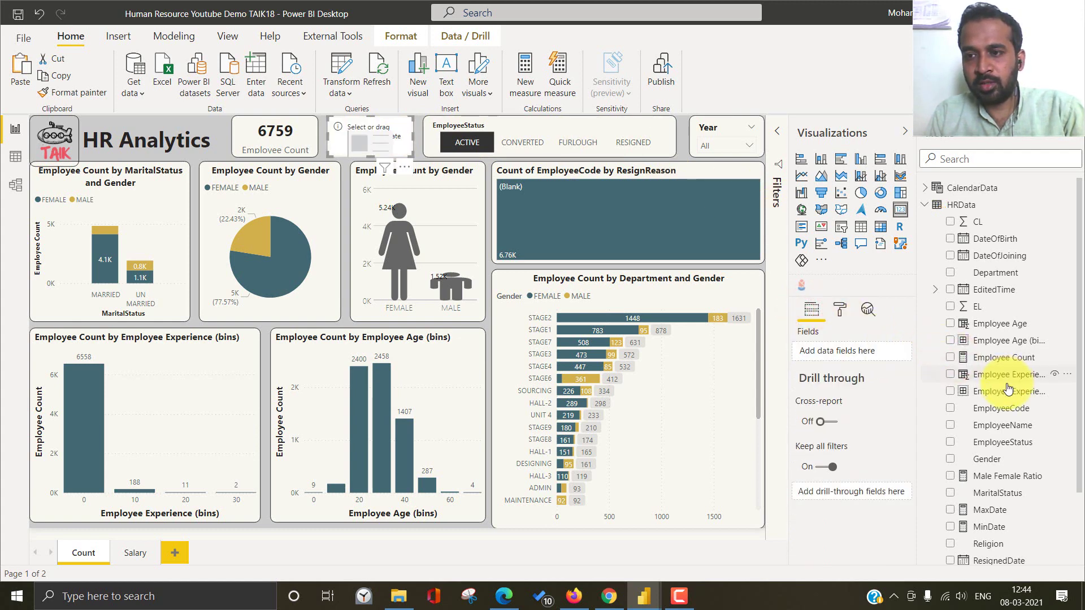
scroll(1000, 396, down, 2)
click(952, 407)
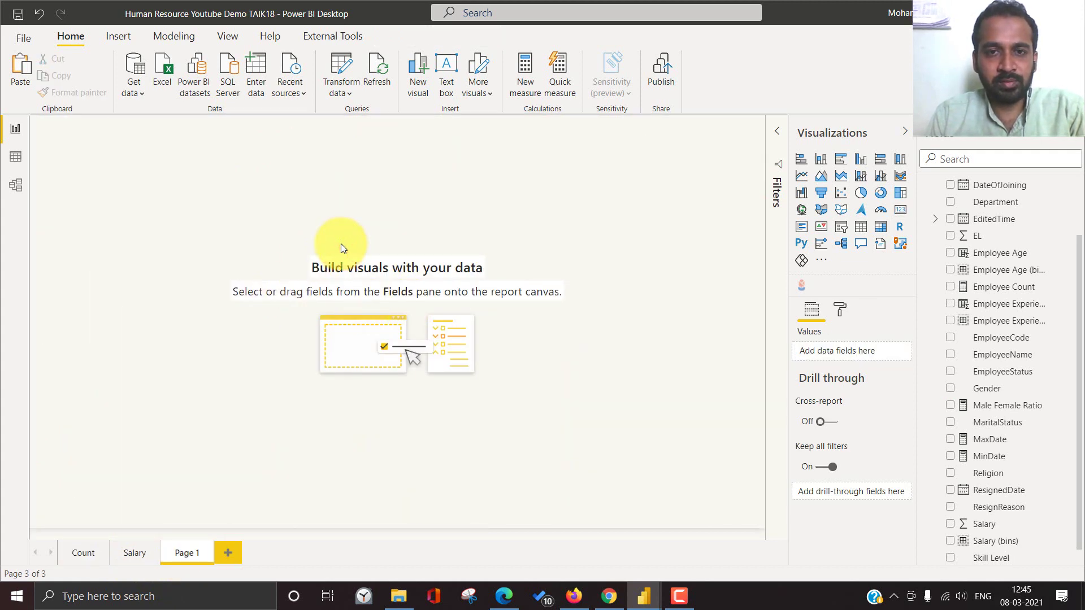
Switch to the Analytics page of the Human Resources2 TAIK18 report and collapse the Visualizations and Fields panes.
key(alt+Tab)
click(238, 555)
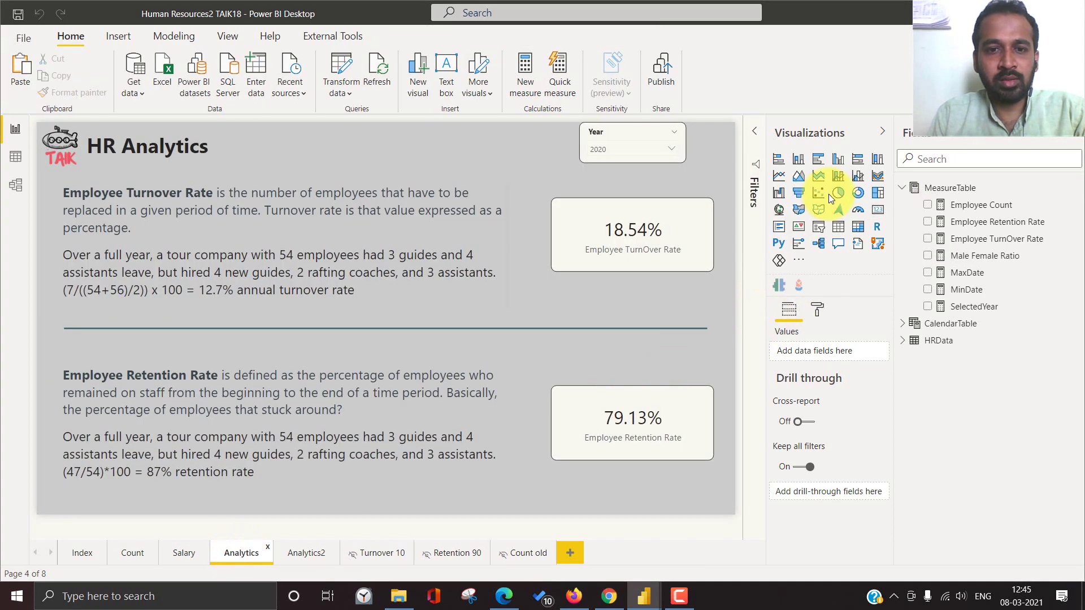
click(840, 133)
click(1026, 138)
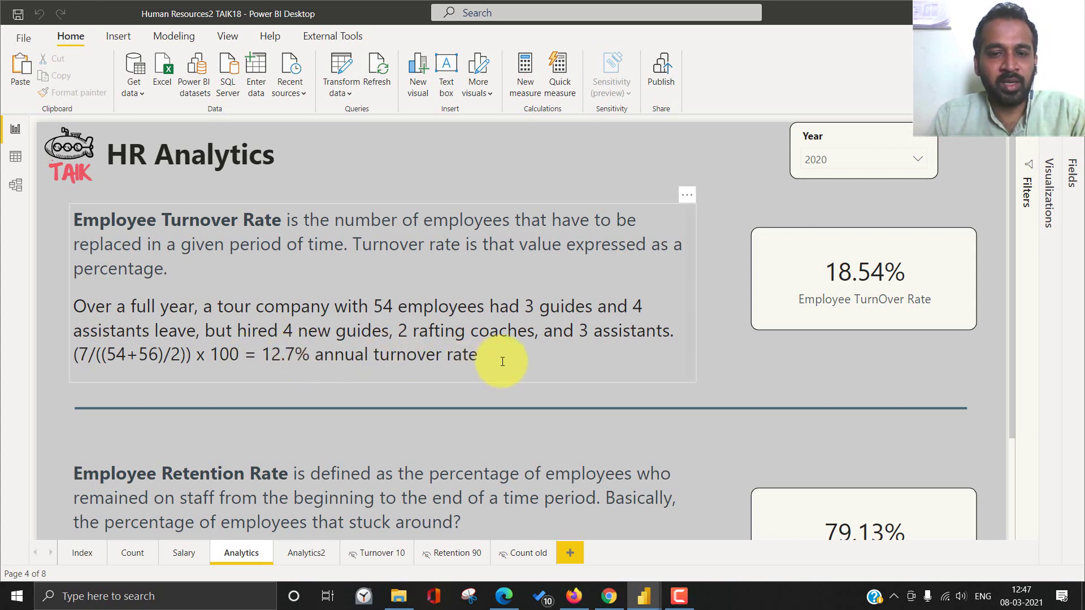
Launch Excel and move its blank workbook window beside the Employee Turnover Rate text.
key(super+r)
text(e)
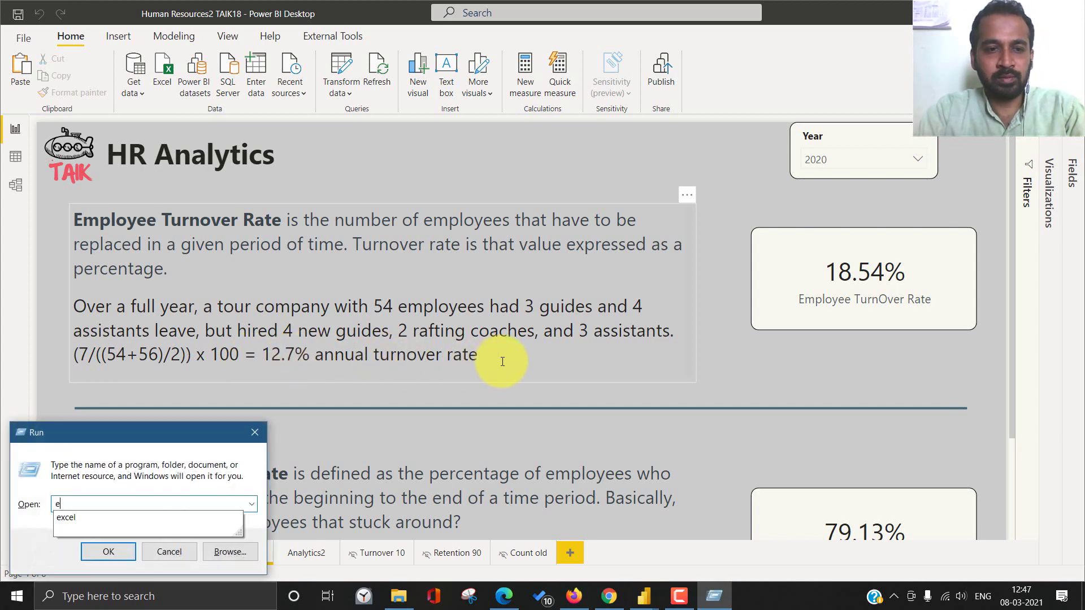
text(xcel)
key(Return)
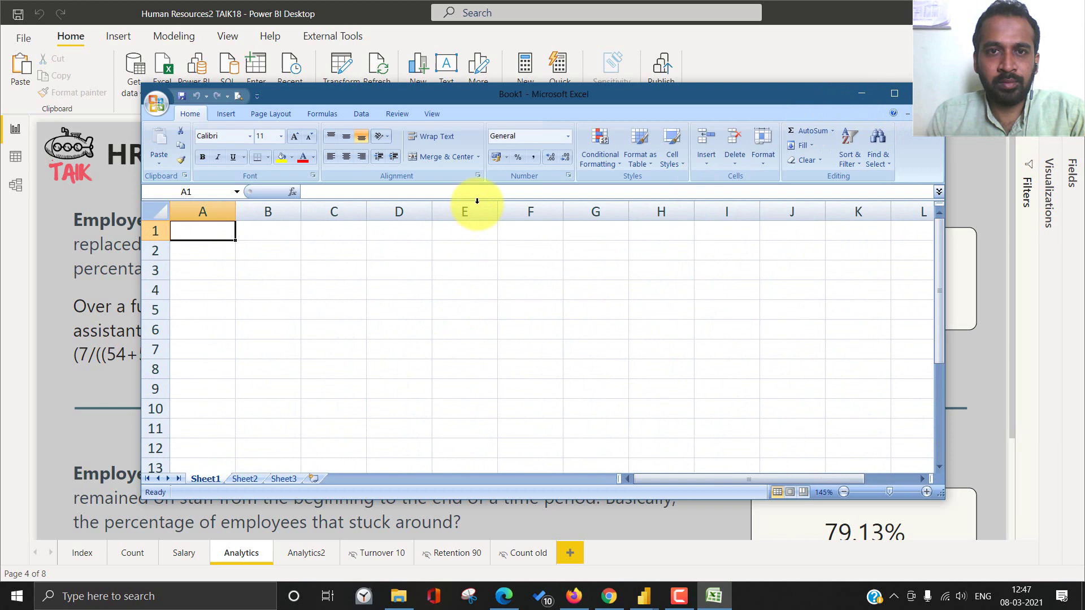
drag(325, 94, 851, 124)
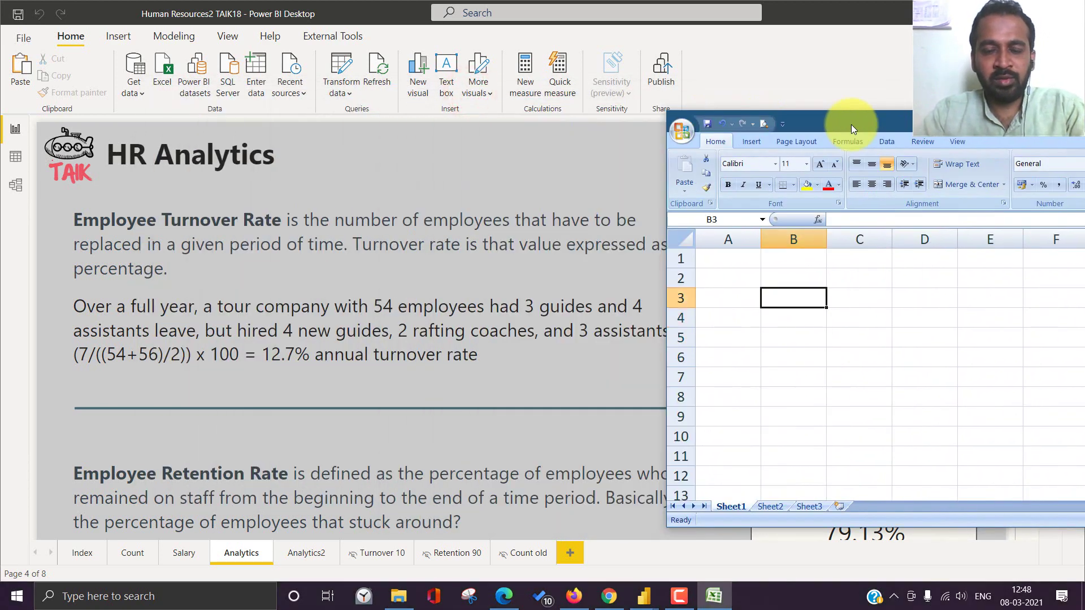
Enter the headcount example in cells B3 to B8: 54, -3, -4, 4, 2 and 3.
text(54)
key(Return)
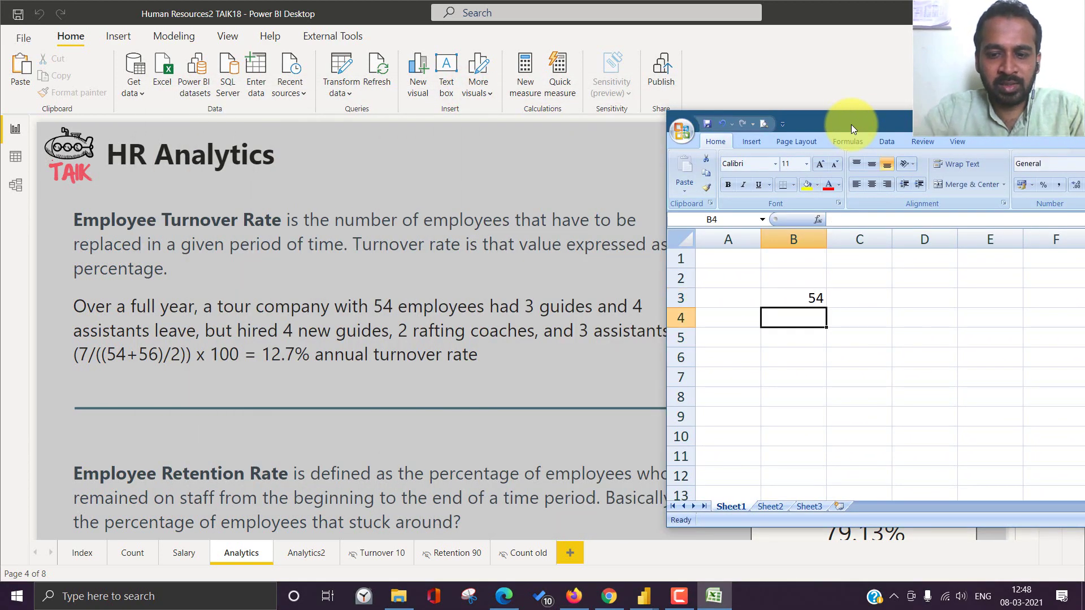
text(-3)
key(Return)
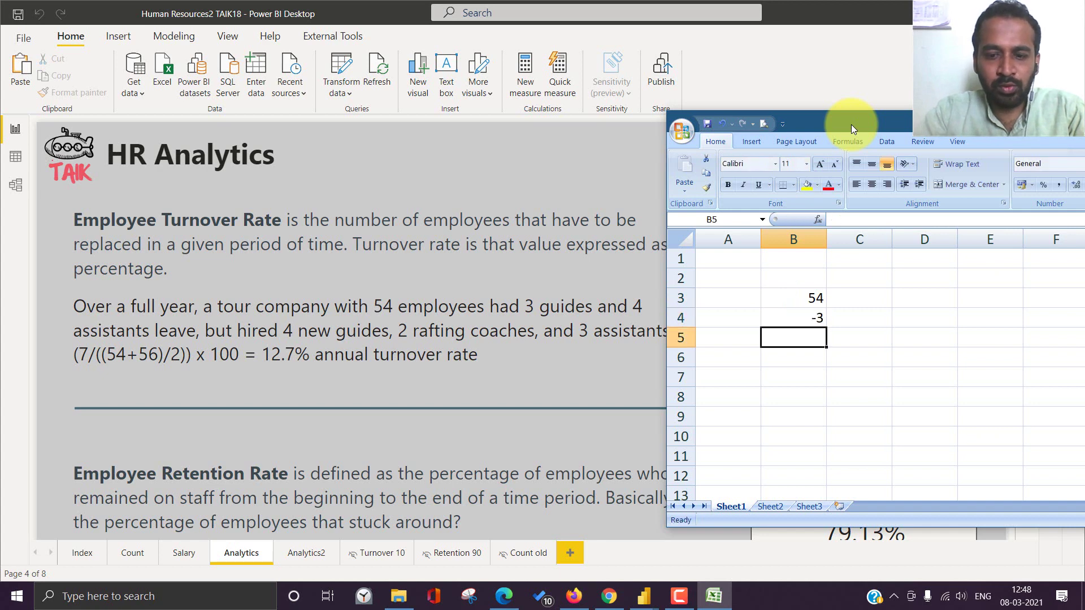
text(-4)
key(Return)
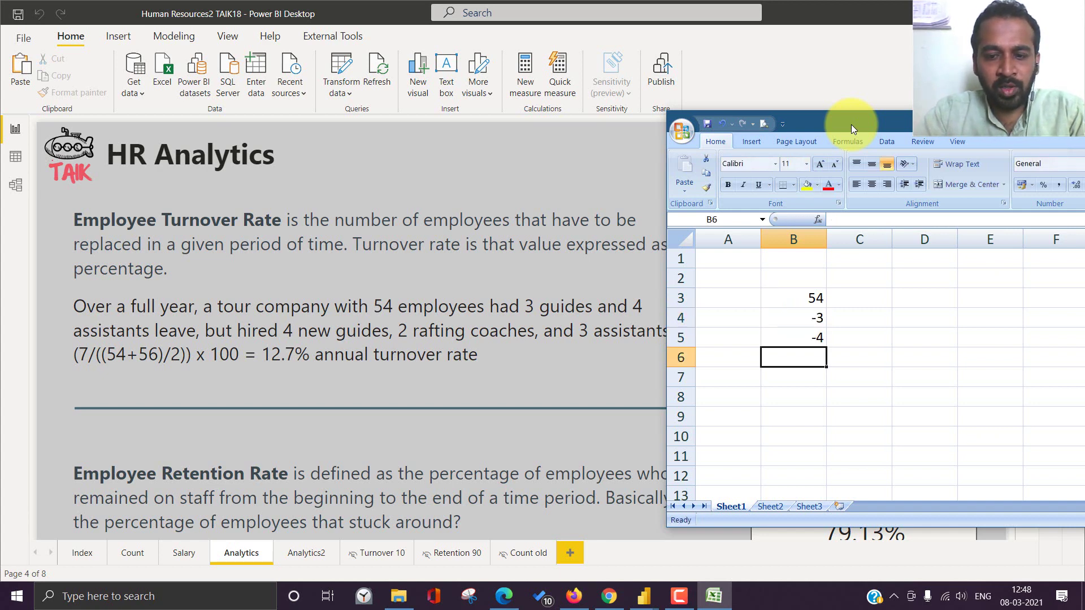
text(4)
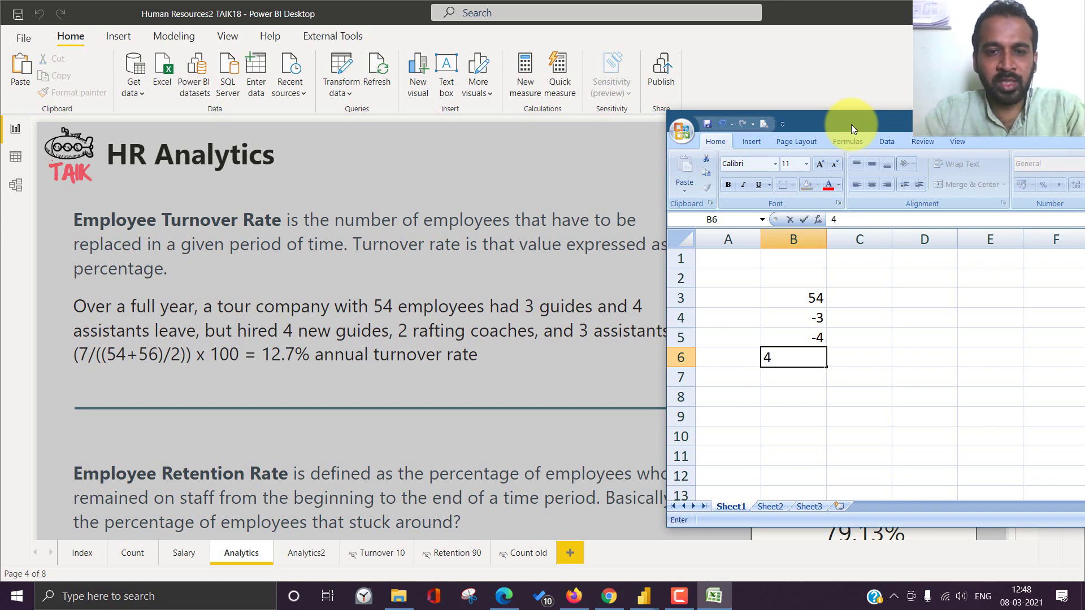
key(Return)
text(2)
key(Return)
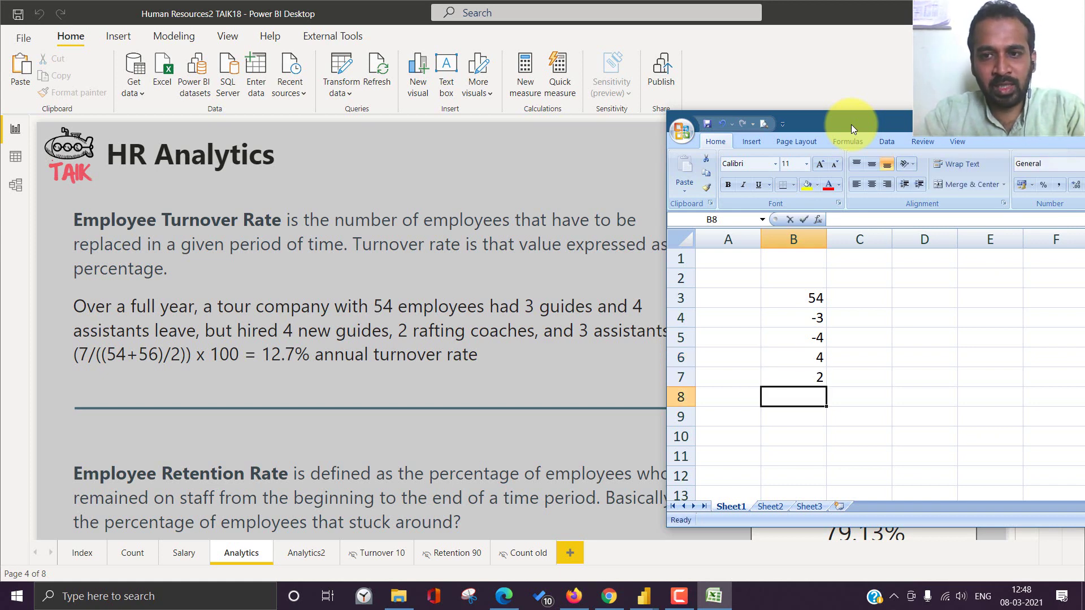
text(3)
key(Return)
Total the headcount values in cell B9 with =SUM(B3:B8).
key(alt+equal)
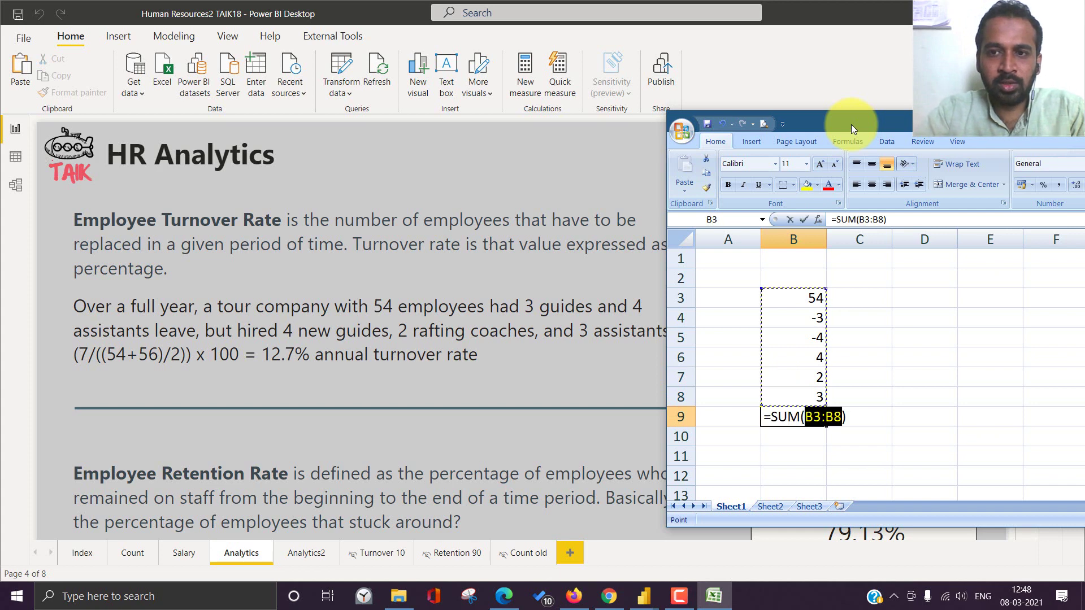
key(Return)
key(Up)
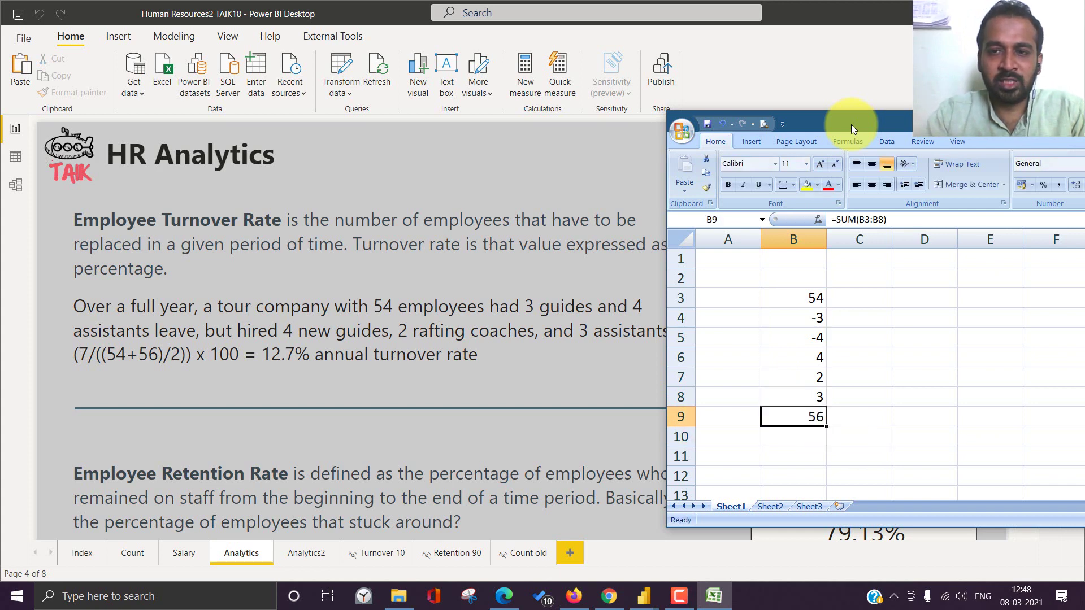
Label the opening headcount "Start" in C3 and the total "end" in C9.
key(ctrl+Up)
key(Right)
text(Start)
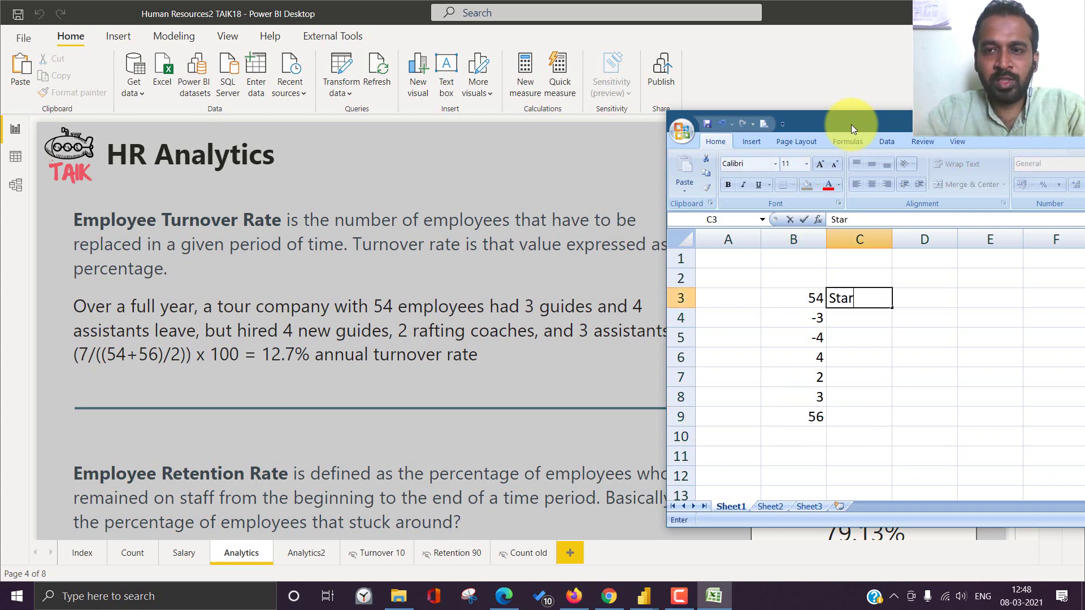
key(Return)
key(Left)
key(ctrl+Down)
key(Right)
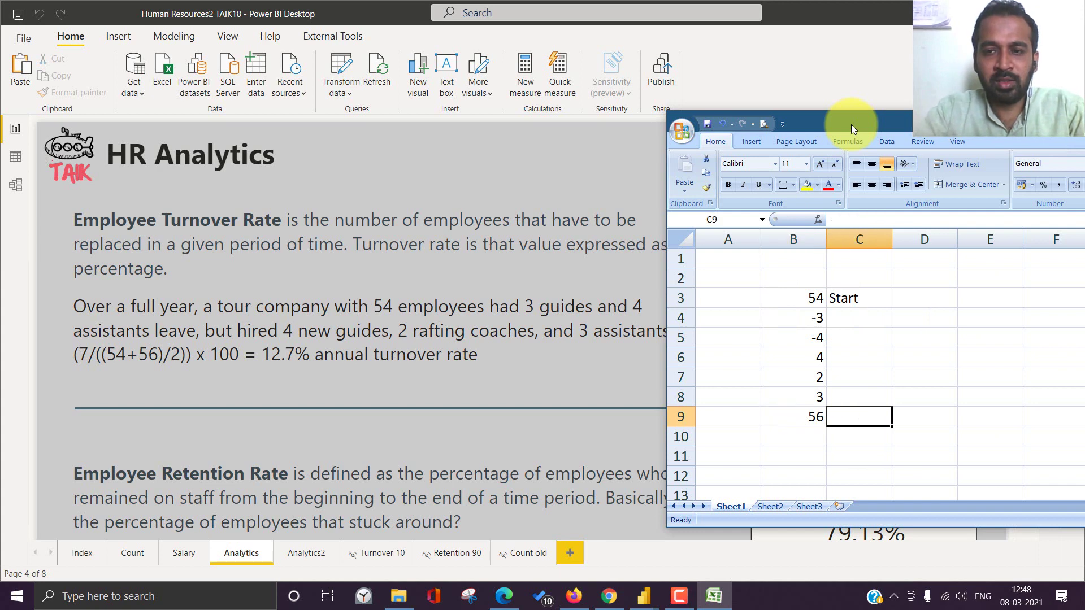
text(end)
key(Return)
key(Up)
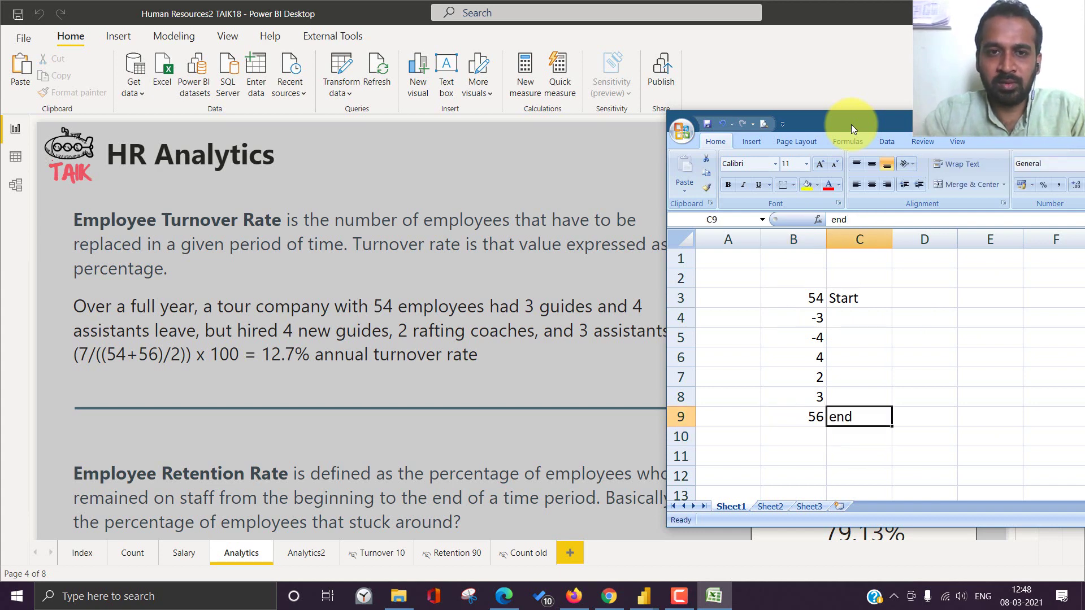
Highlight the two departure values in B4:B5 and enter their combined count of 7 in cell D3.
key(ctrl+Up)
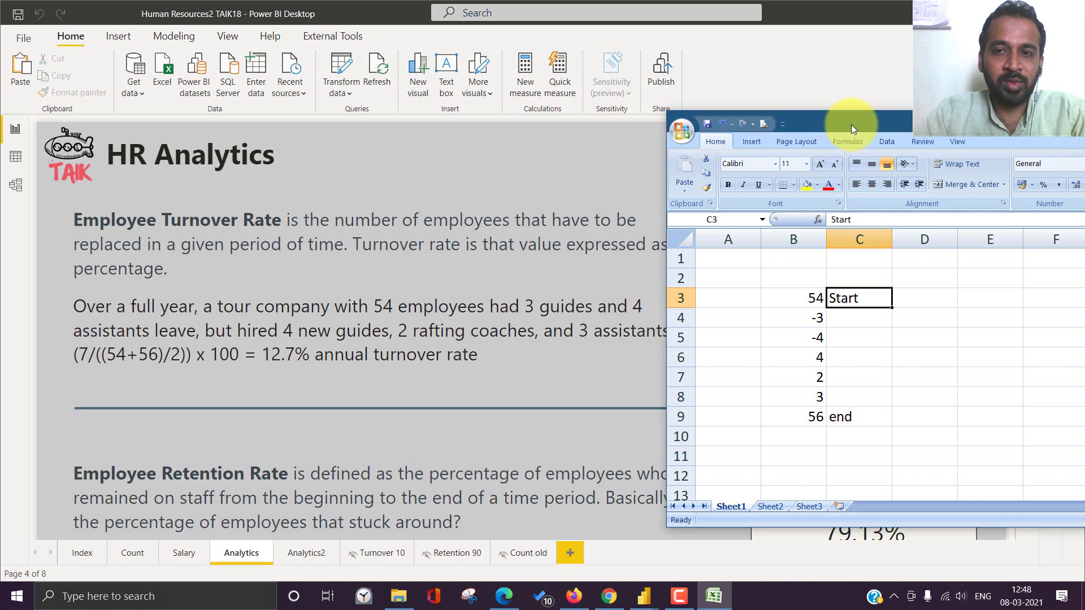
key(Down)
key(Left)
key(shift+Down)
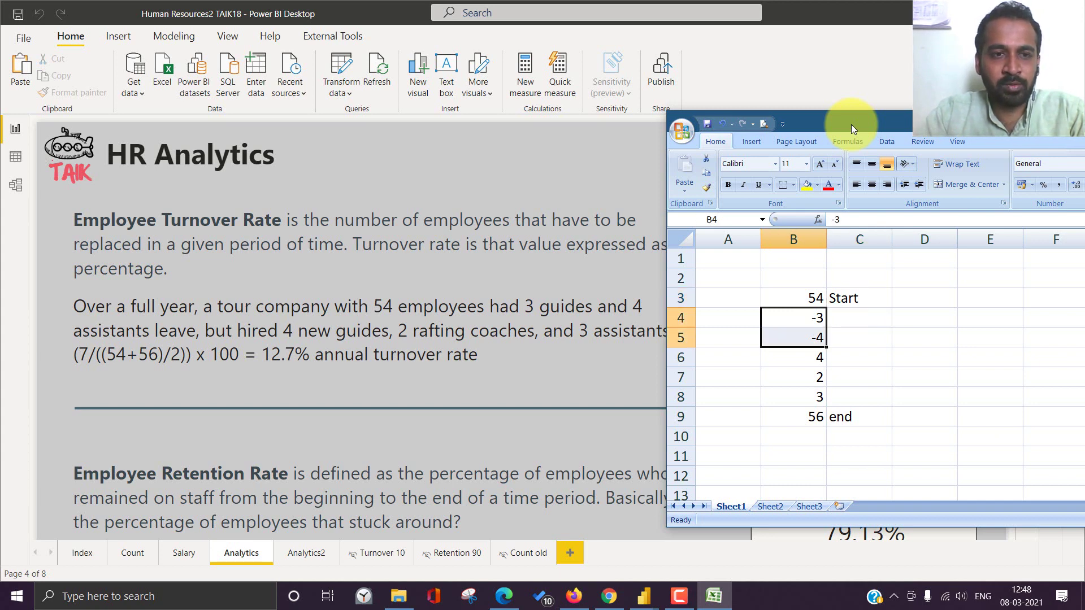
key(Right)
key(Right)
key(Up)
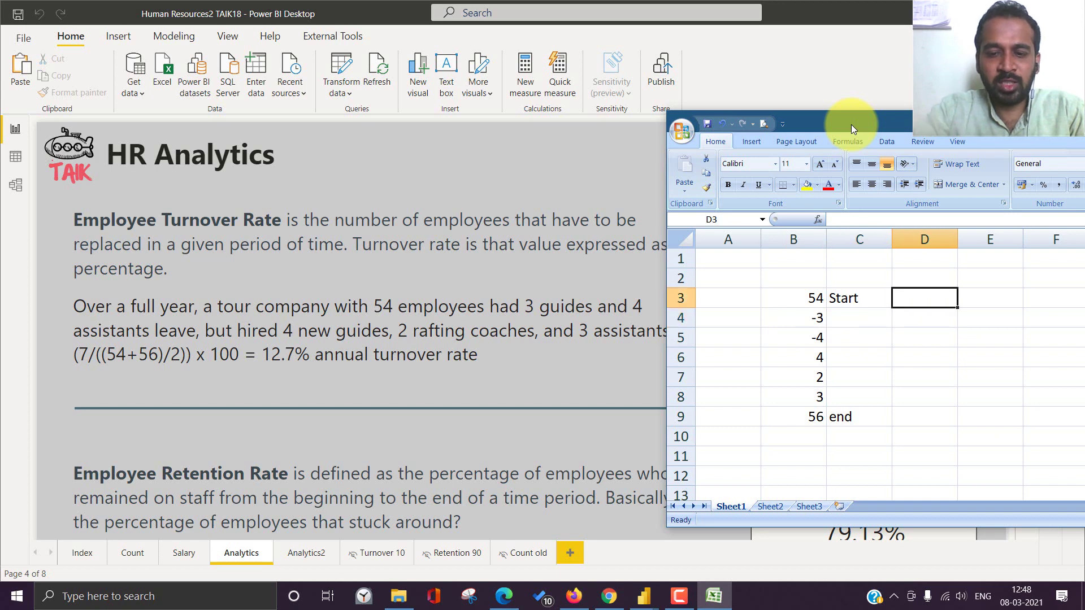
text(7)
key(Return)
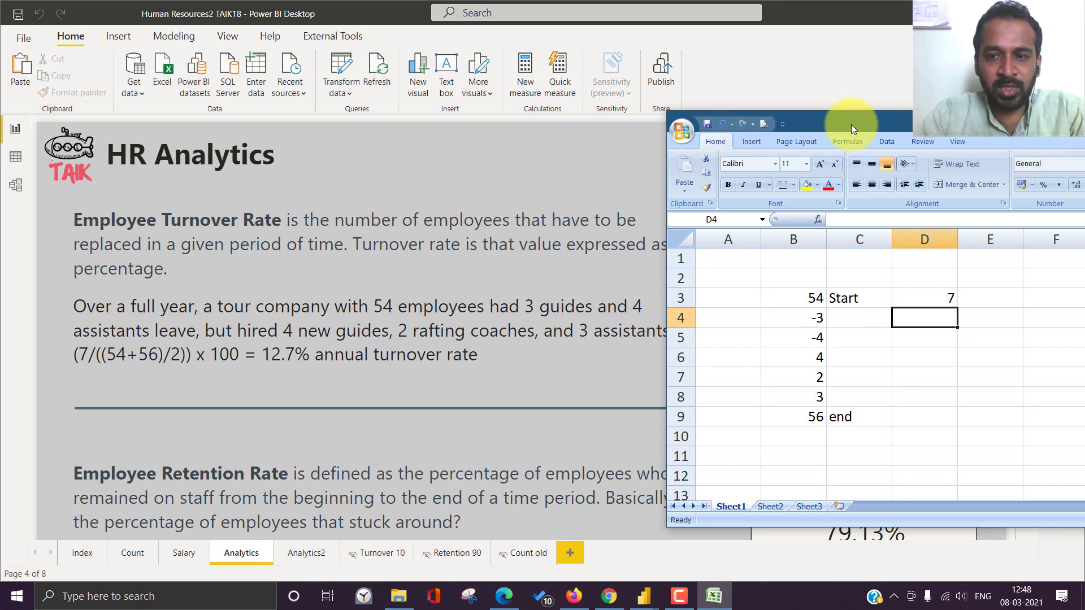
Calculate the average headcount with =54+56 in cell D4 and =D4/2 in cell D5.
text(=54)
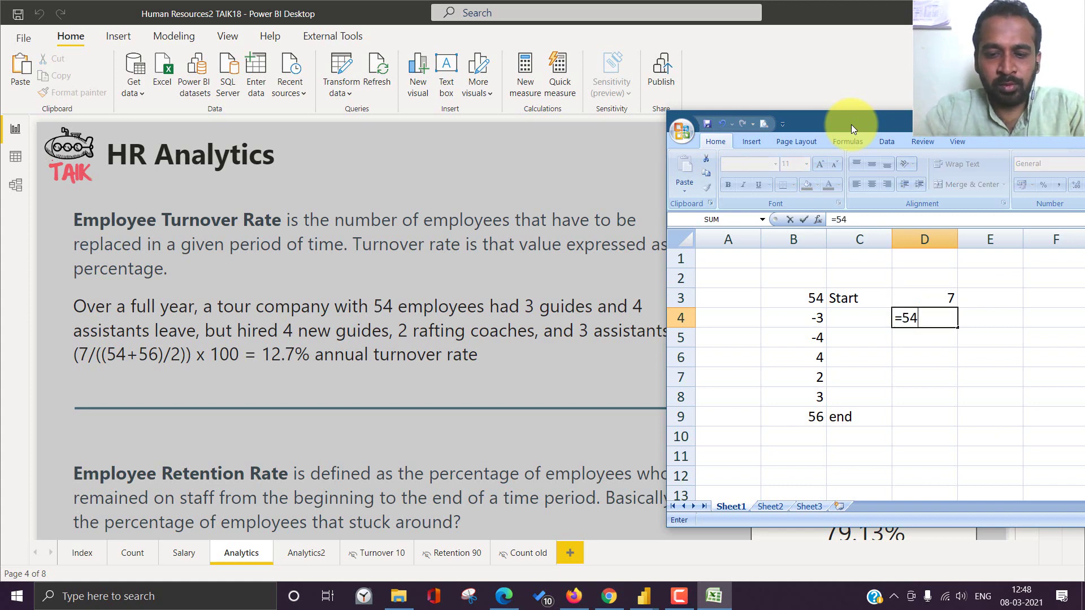
text(+56)
key(Return)
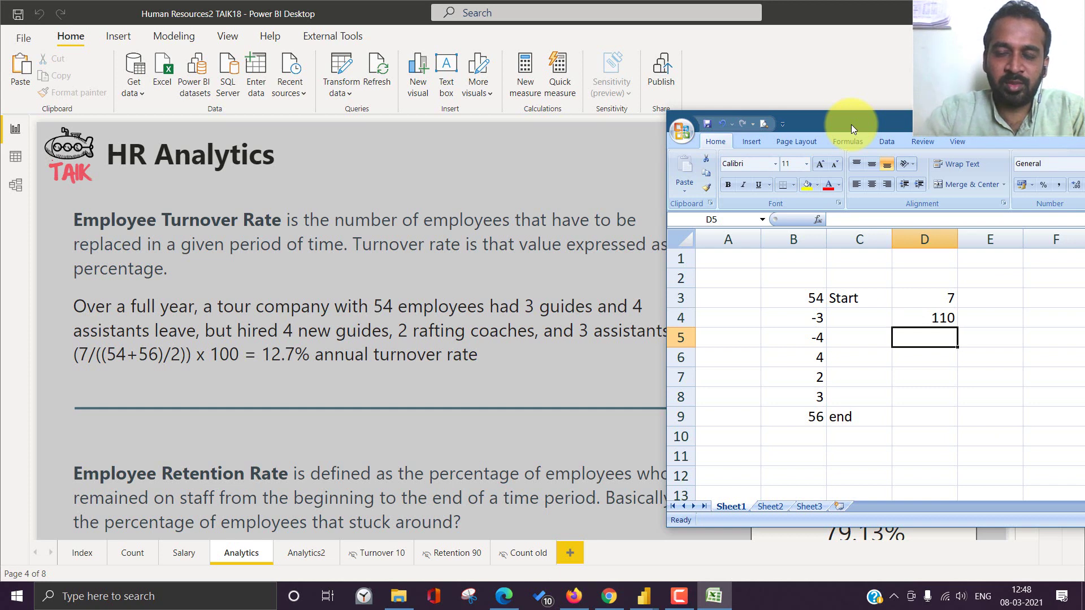
text(=)
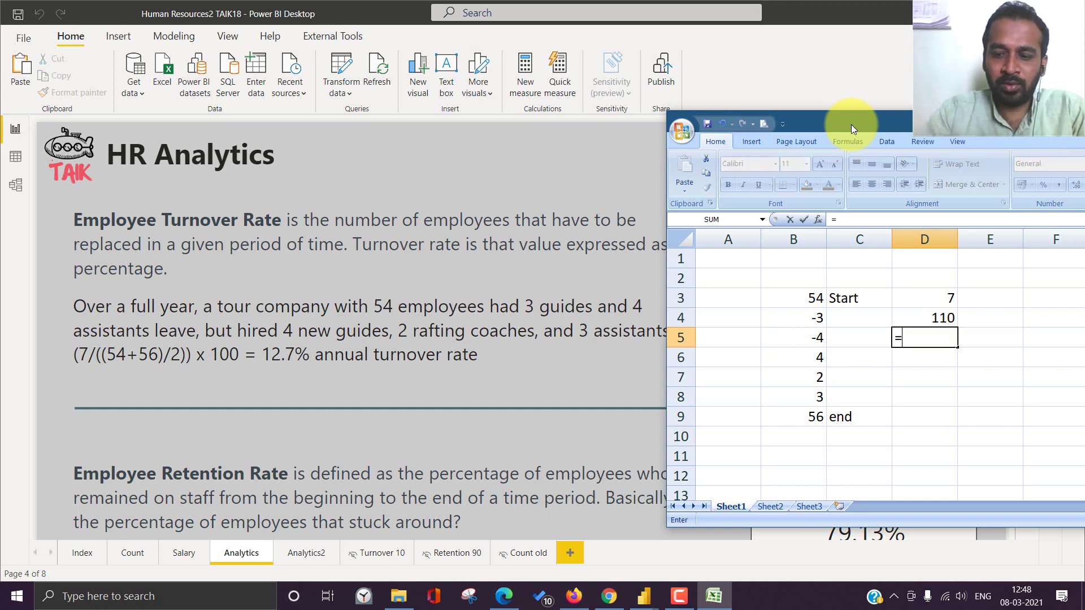
text(D4/2)
key(Return)
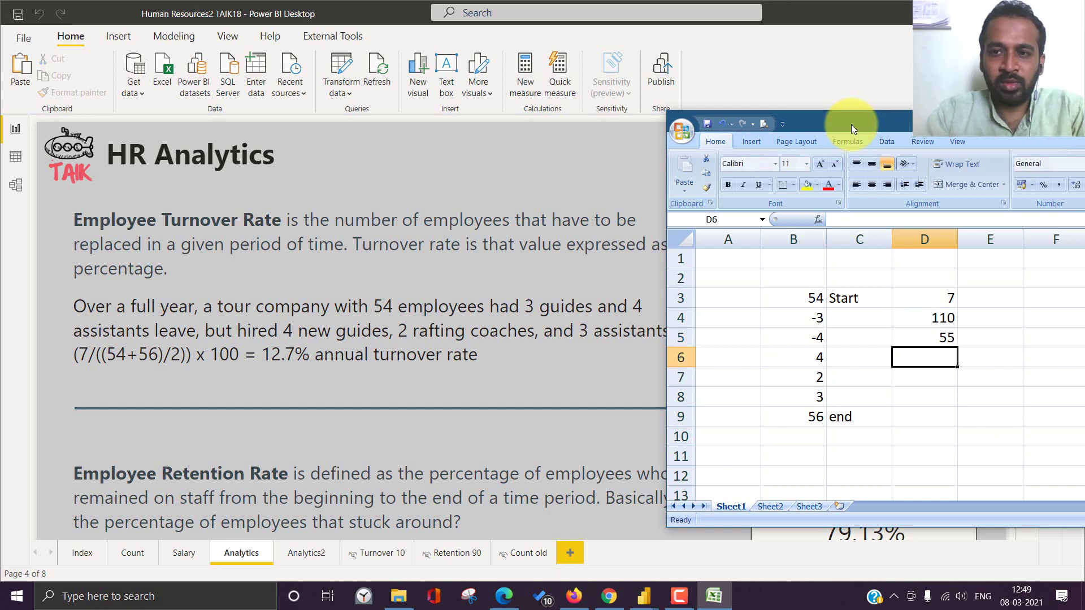
Calculate the turnover rate in cell D7 with =D3/D5.
key(Down)
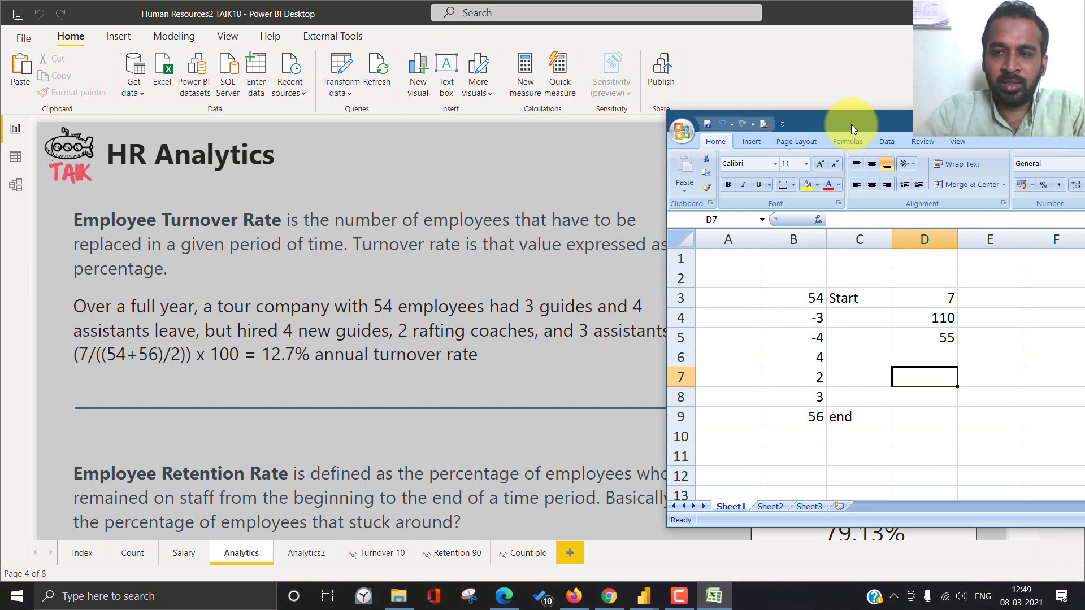
text(=)
key(Up)
key(Up)
key(Up)
key(Up)
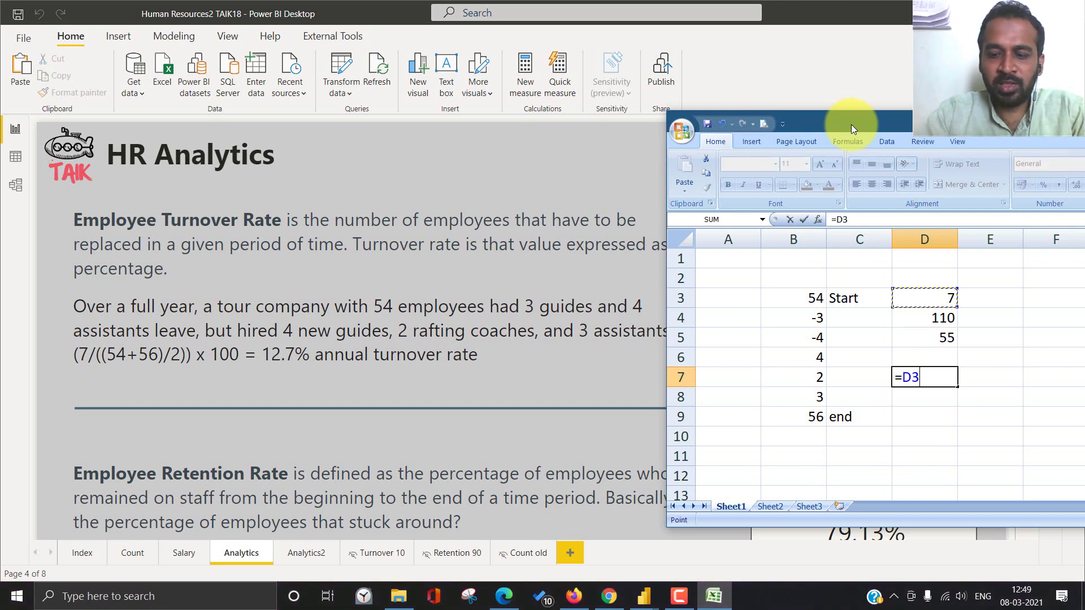
text(/)
key(Up)
key(Up)
key(Return)
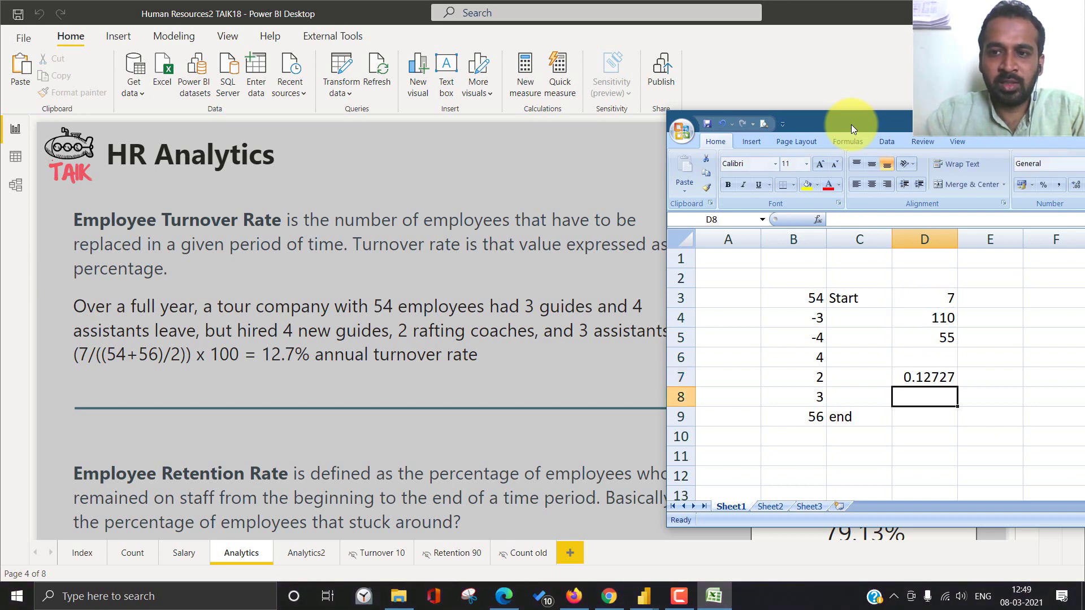
Format the turnover rate in D7 as a percentage with two decimal places.
key(Up)
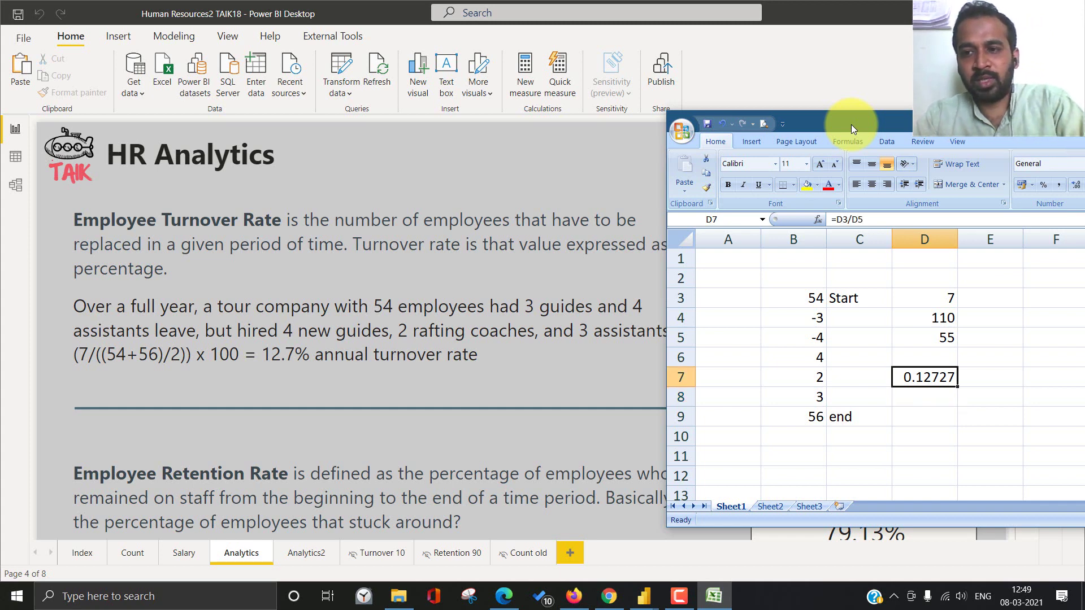
key(ctrl+shift+5)
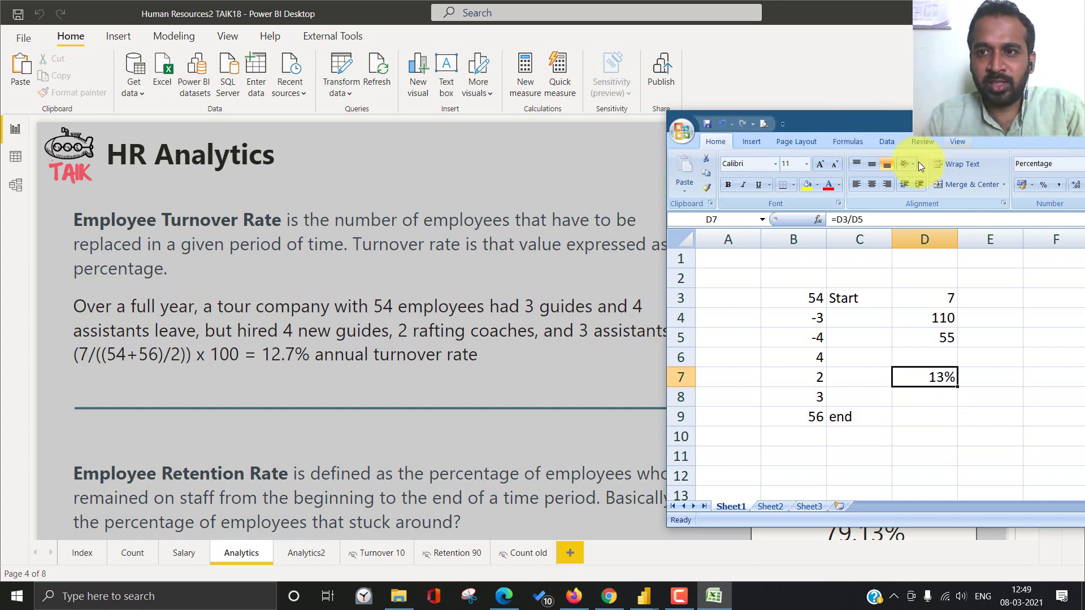
click(1071, 185)
click(1071, 185)
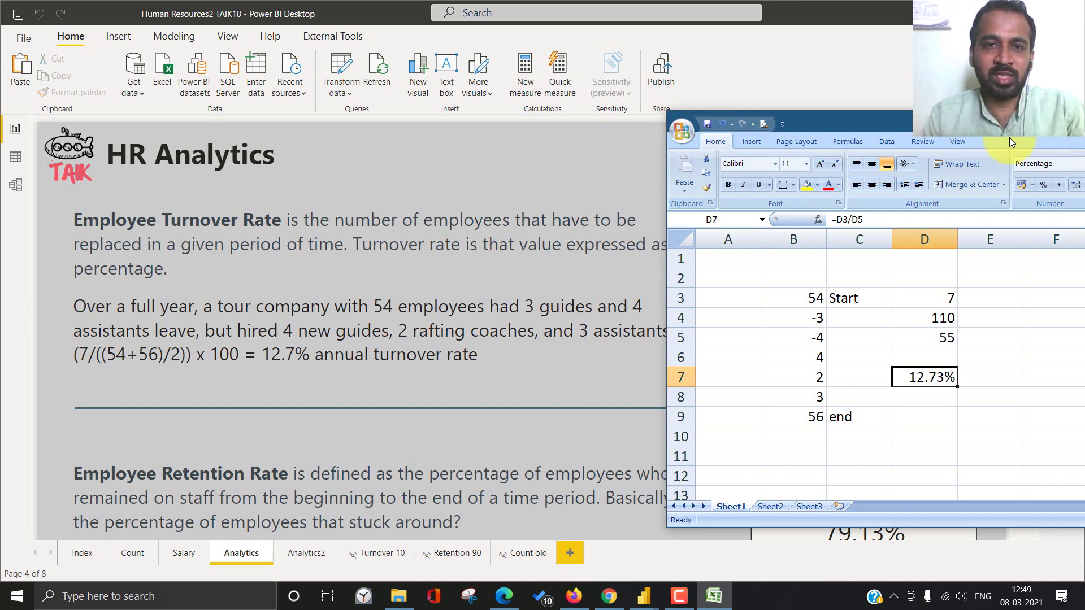
Minimize the Excel workbook to return to Power BI and check which measure the Employee TurnOver Rate card uses.
drag(1010, 137, 494, 125)
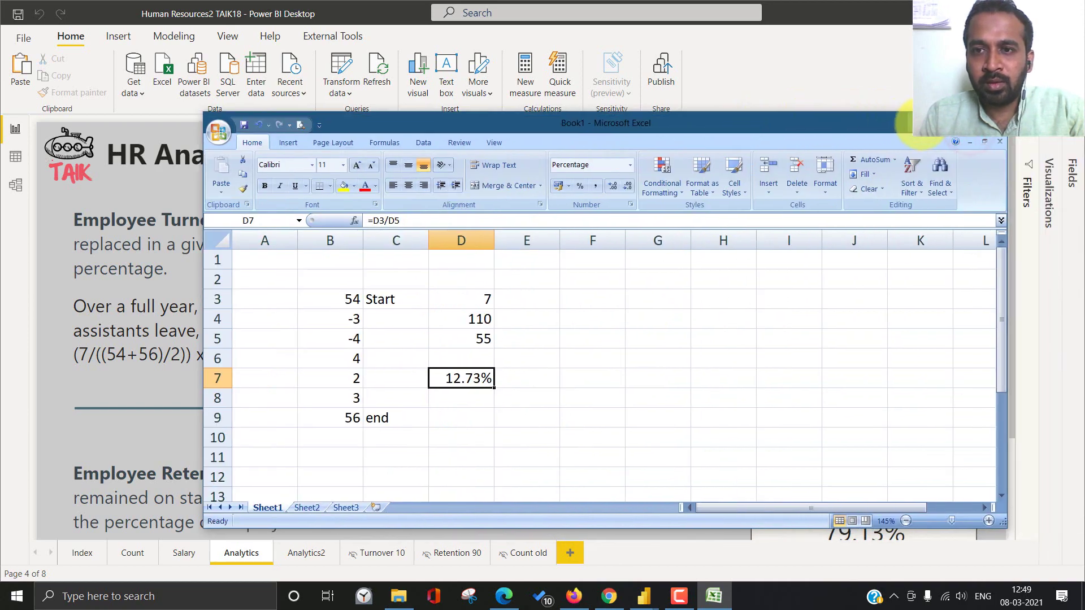
click(969, 142)
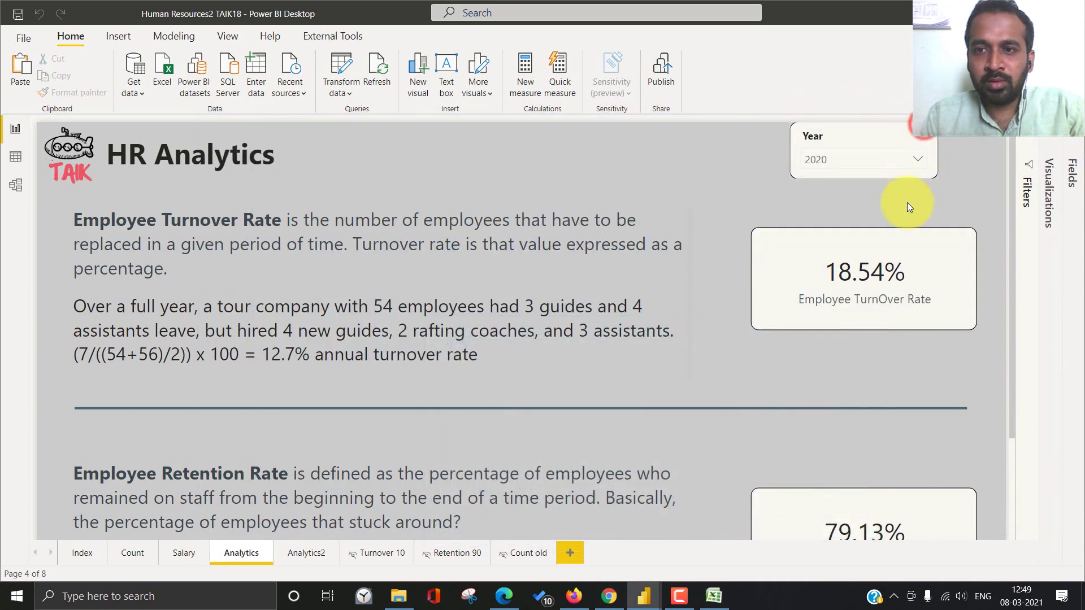
click(916, 272)
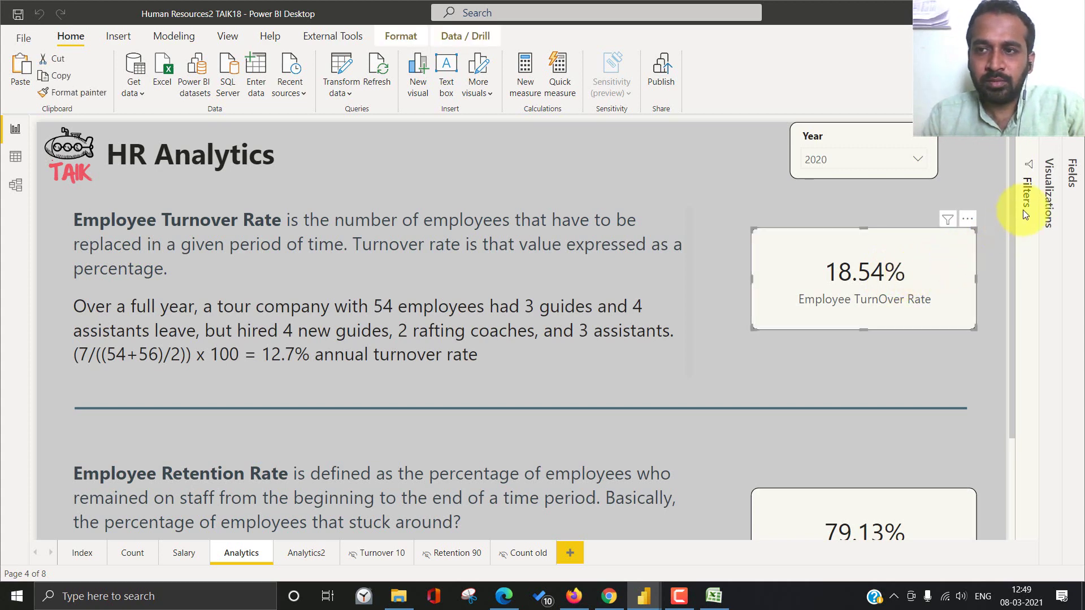
click(1051, 187)
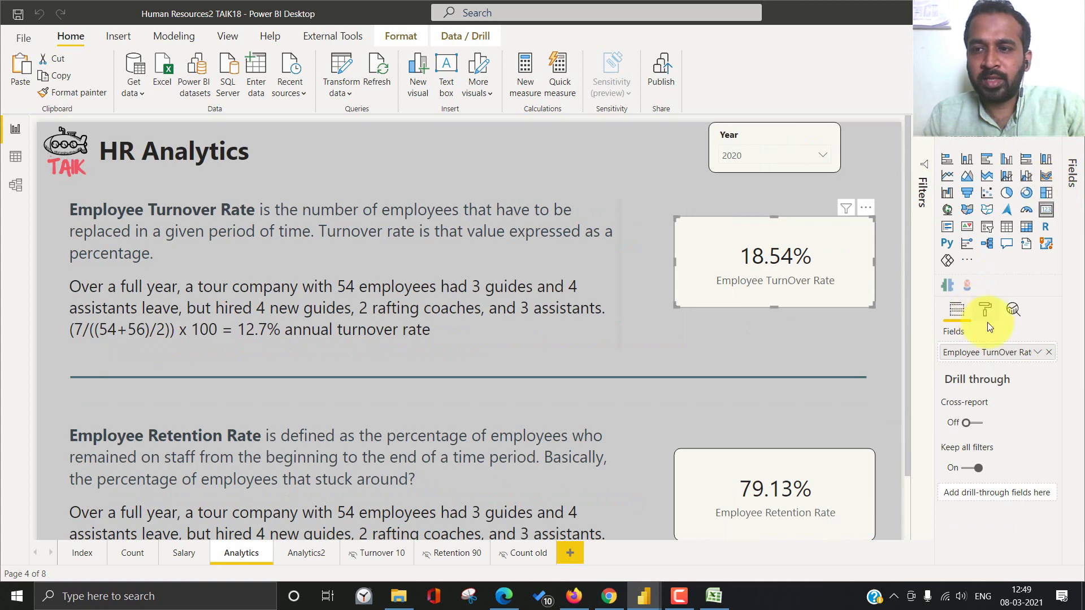
click(1057, 143)
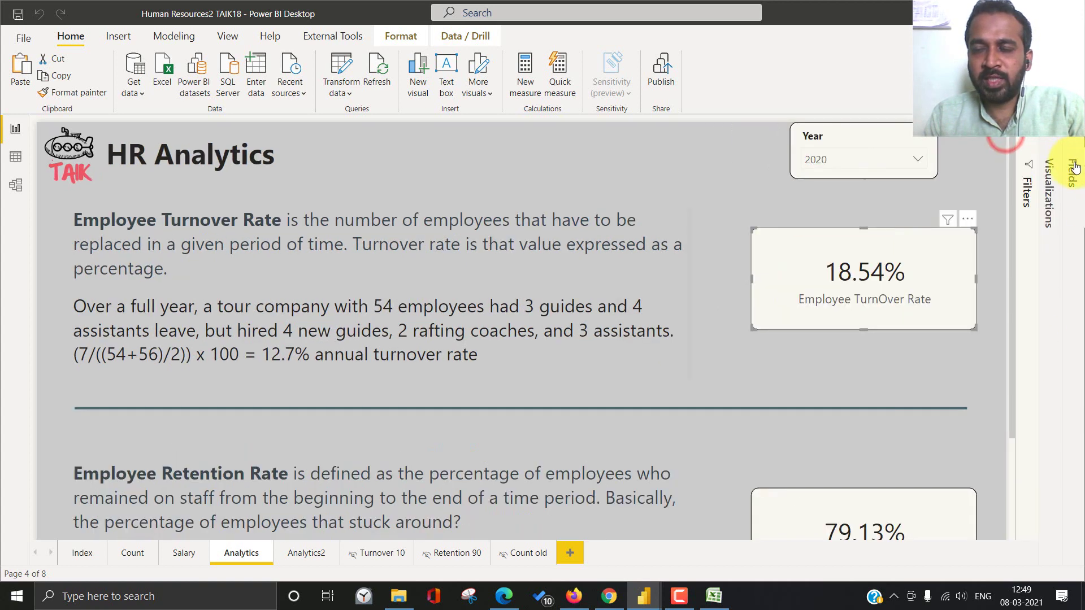
Open the Employee TurnOver Rate measure from MeasureTable and show its full DAX formula in enlarged text.
click(1074, 169)
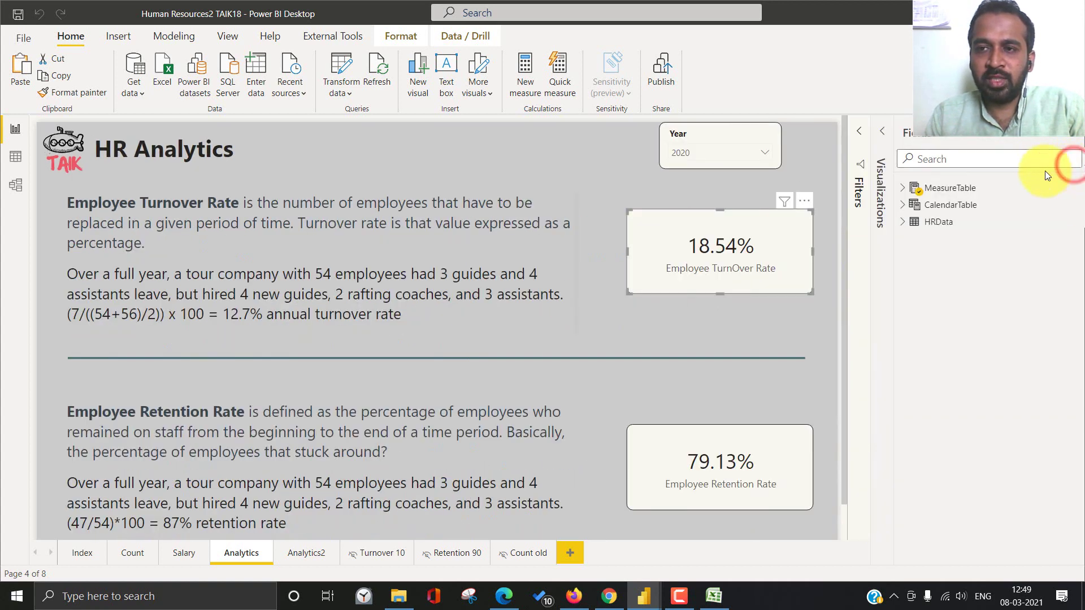
click(903, 190)
click(993, 240)
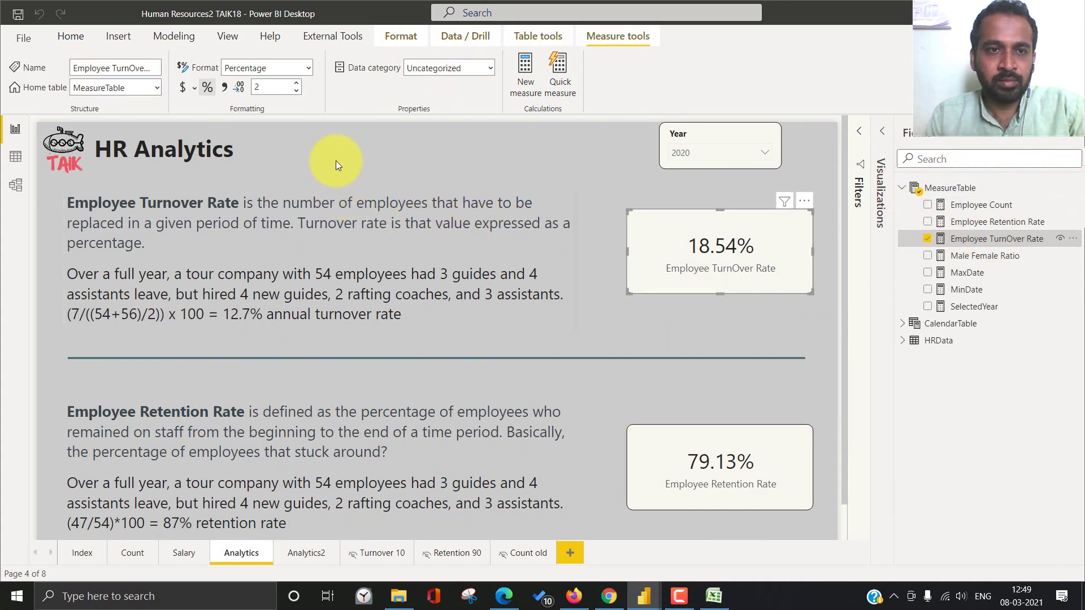
ctrl+scroll(349, 177, up, 1)
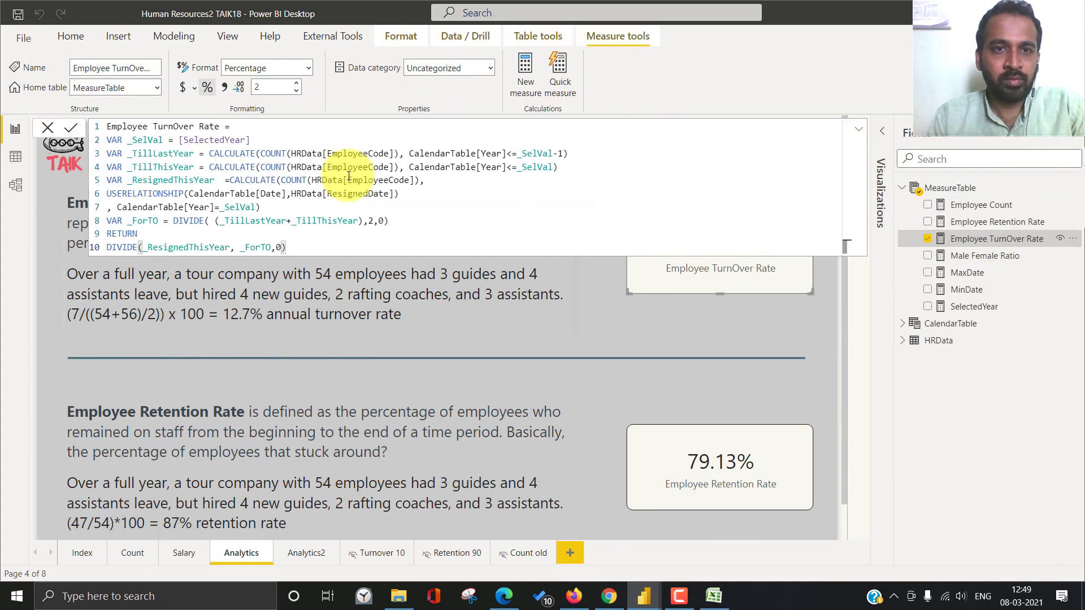
ctrl+scroll(814, 137, up, 1)
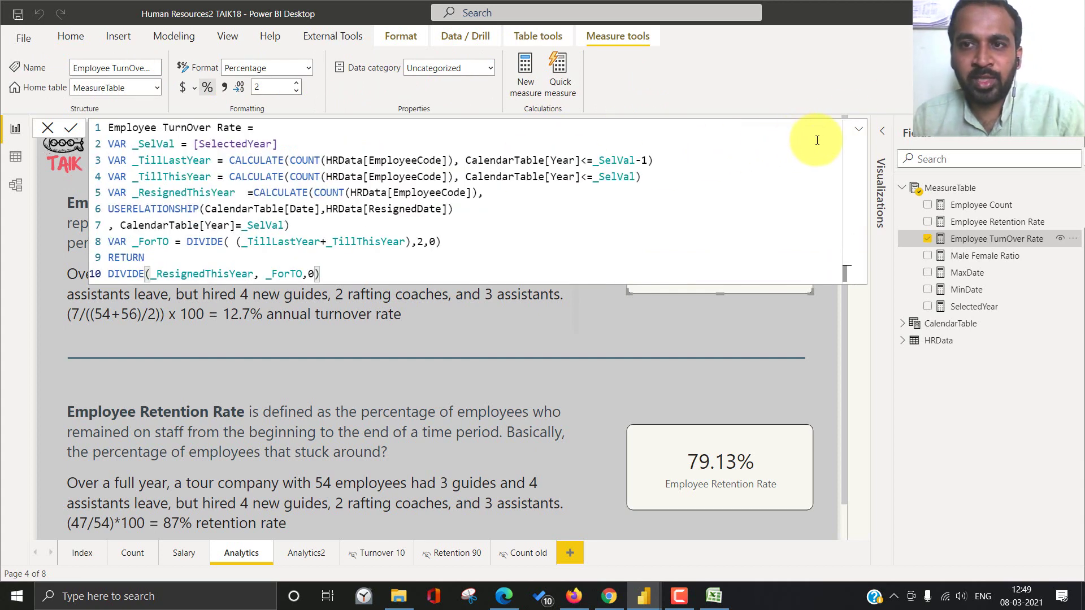
click(856, 131)
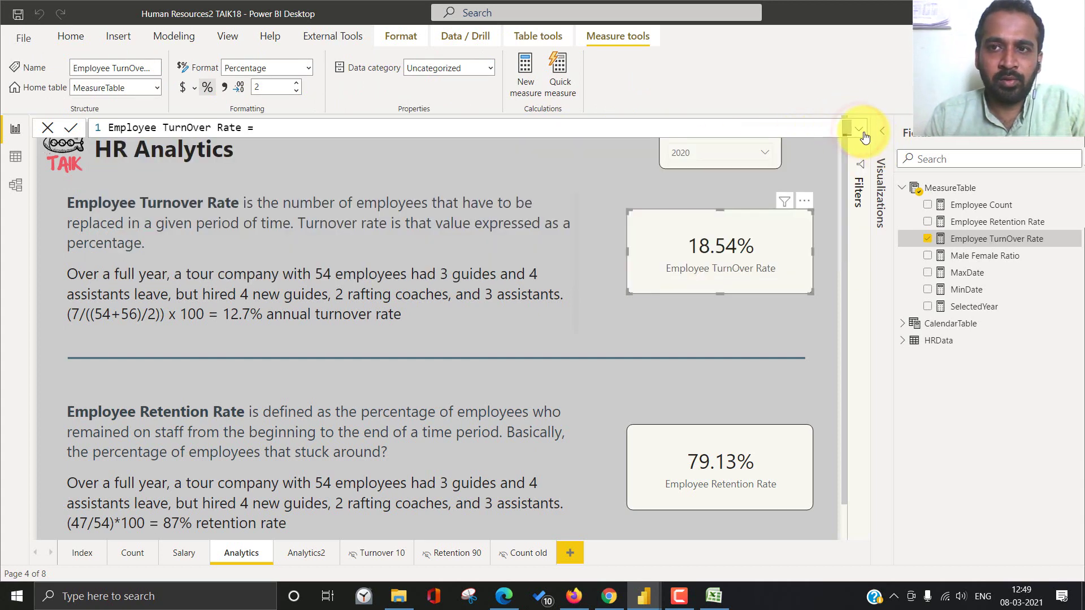
click(859, 129)
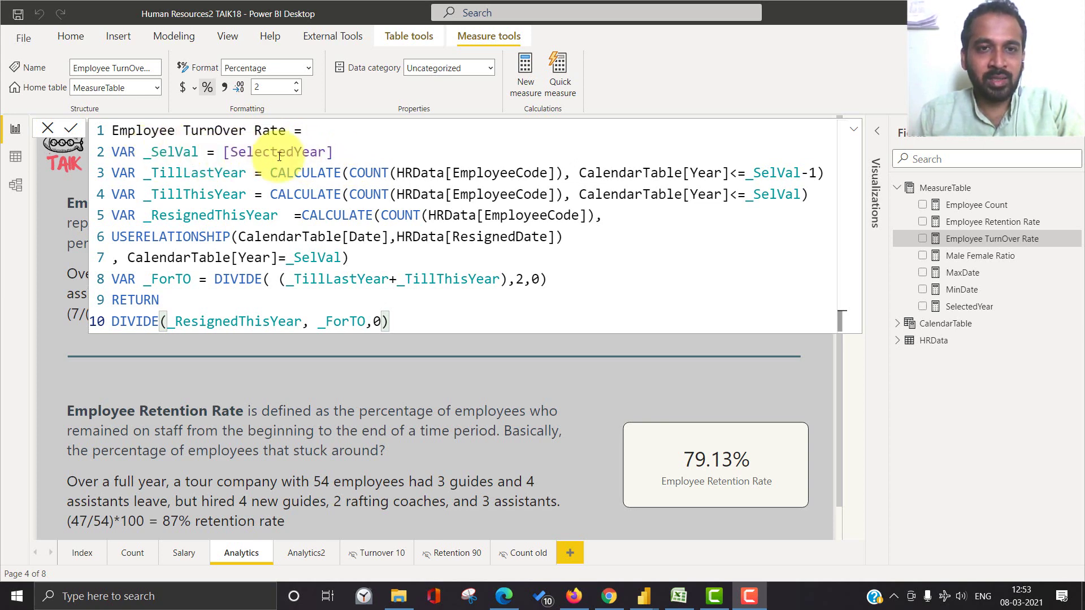
Review the SelectedYear measure's formula and highlight the _SelVal variable line in the Employee TurnOver Rate measure.
click(984, 313)
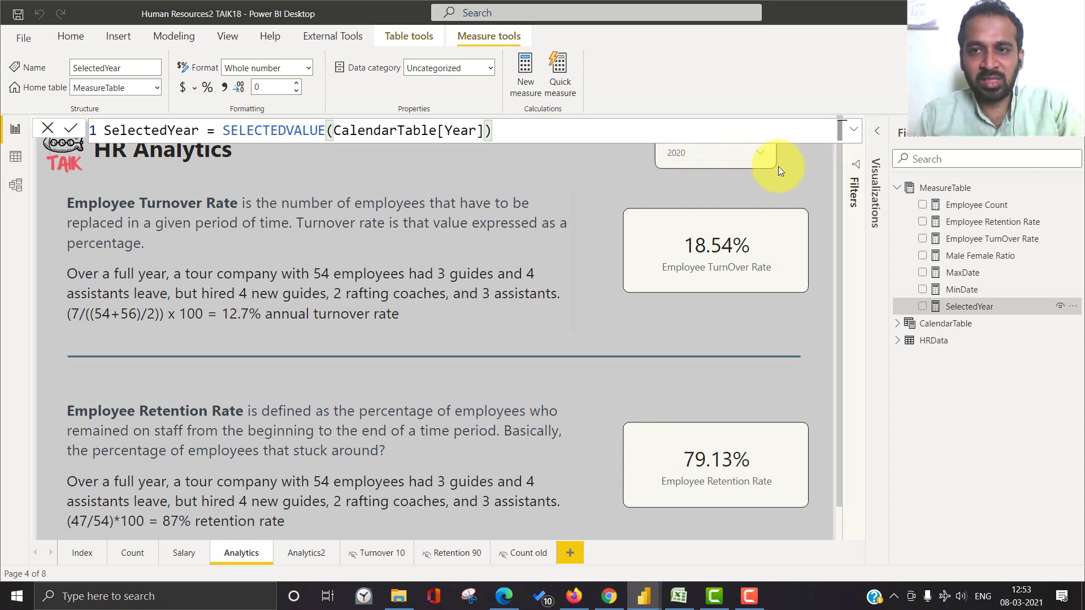
click(47, 132)
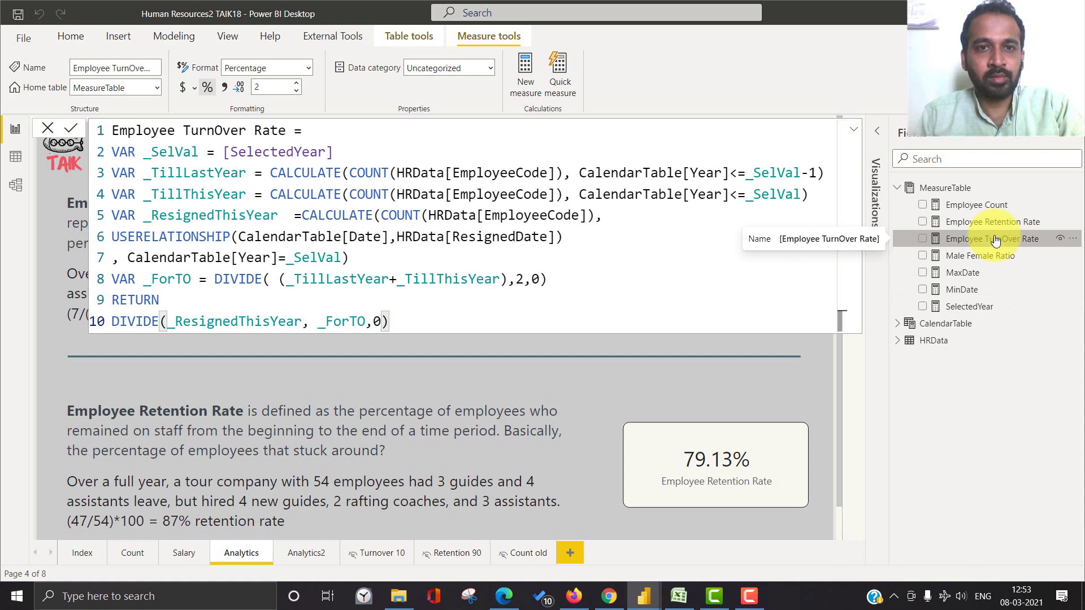
click(383, 154)
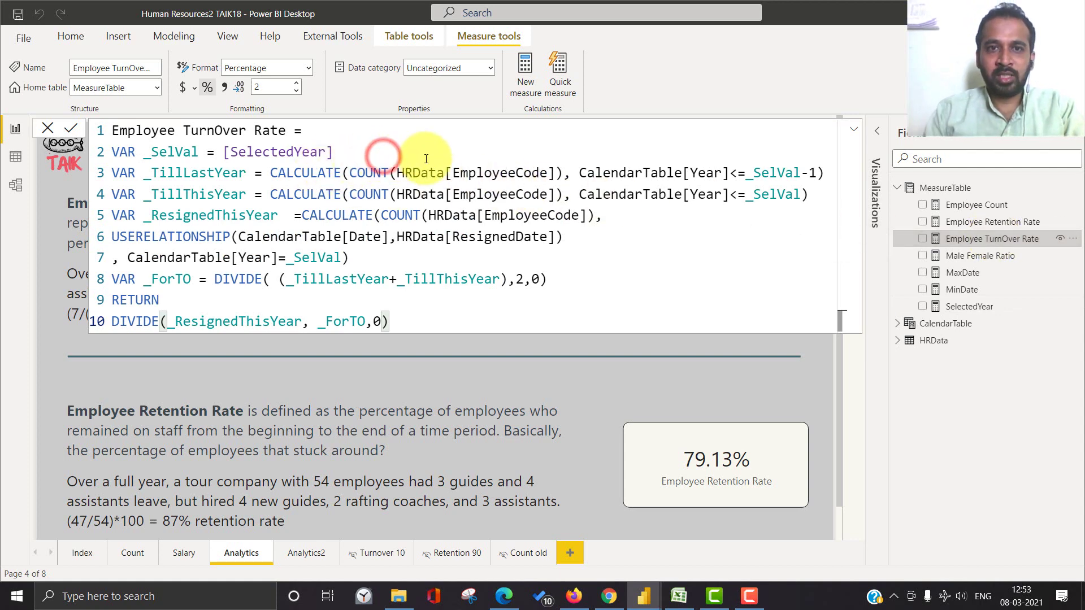
key(shift+Home)
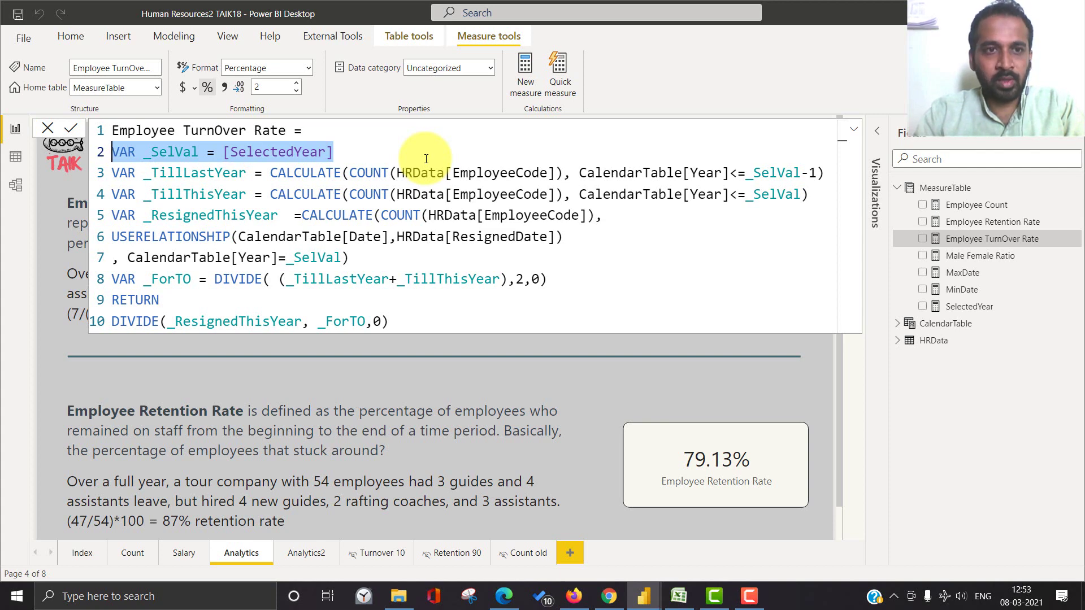
Highlight the _TillLastYear variable name and its COUNT(HRData[EmployeeCode]) expression in the turnover formula.
key(Down)
key(ctrl+Right)
key(ctrl+Right)
key(ctrl+Right)
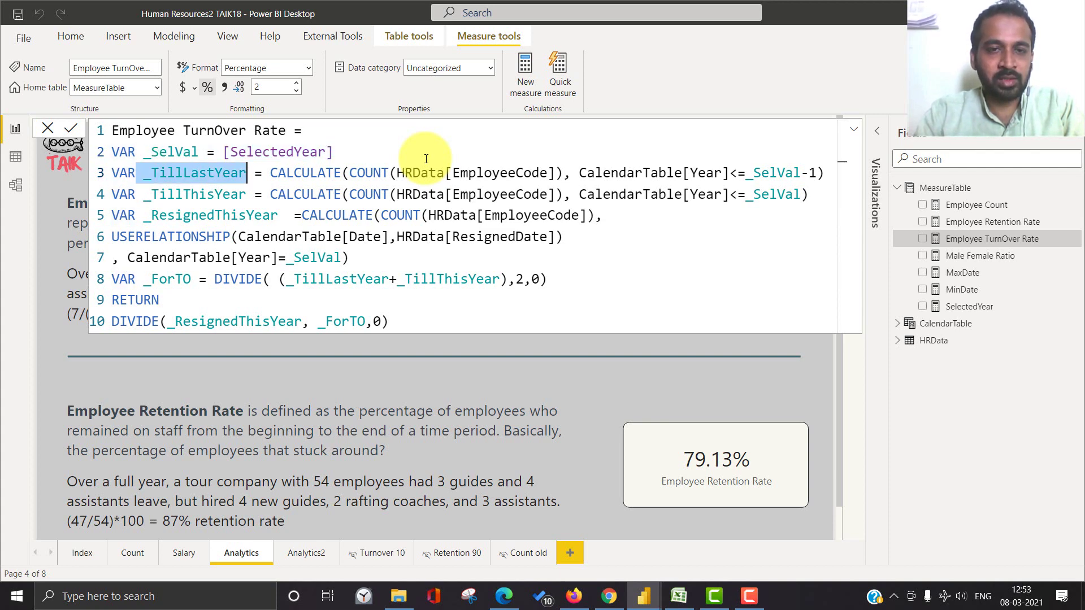
key(ctrl+shift+Right)
key(ctrl+shift+Right)
key(ctrl+shift+Right)
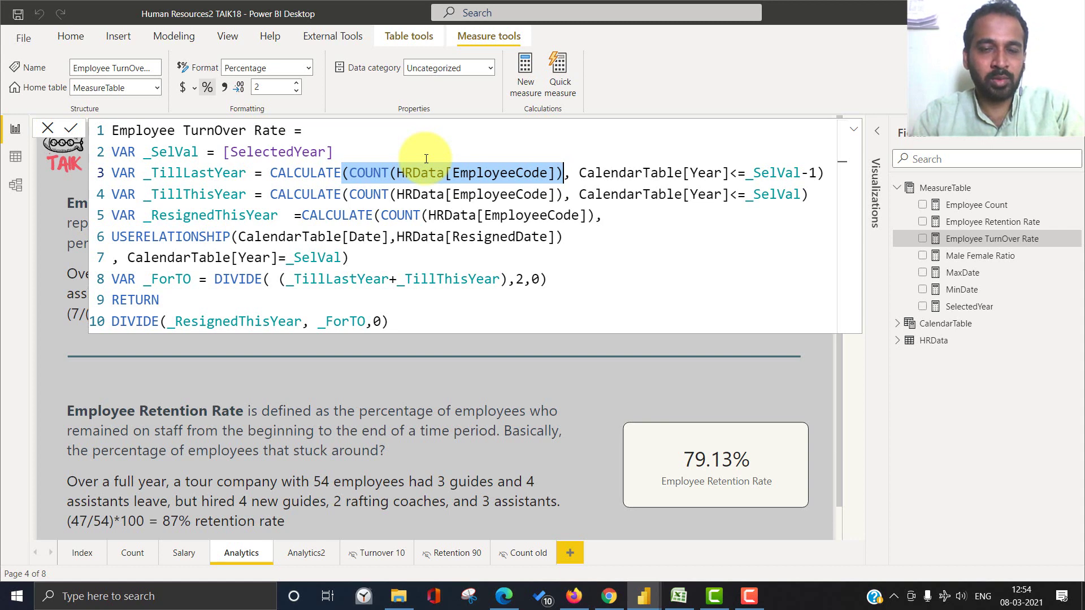
Highlight the CalendarTable year filter and its _SelVal-1 limit in the _TillLastYear line.
key(Right)
key(Right)
key(ctrl+shift+Right)
key(ctrl+shift+Right)
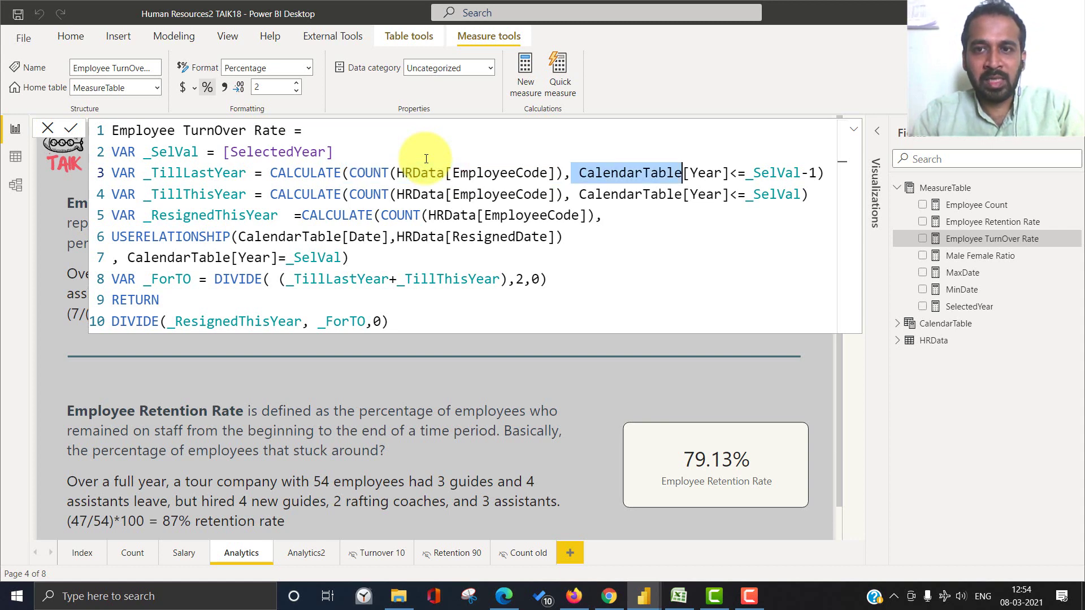
key(ctrl+Right)
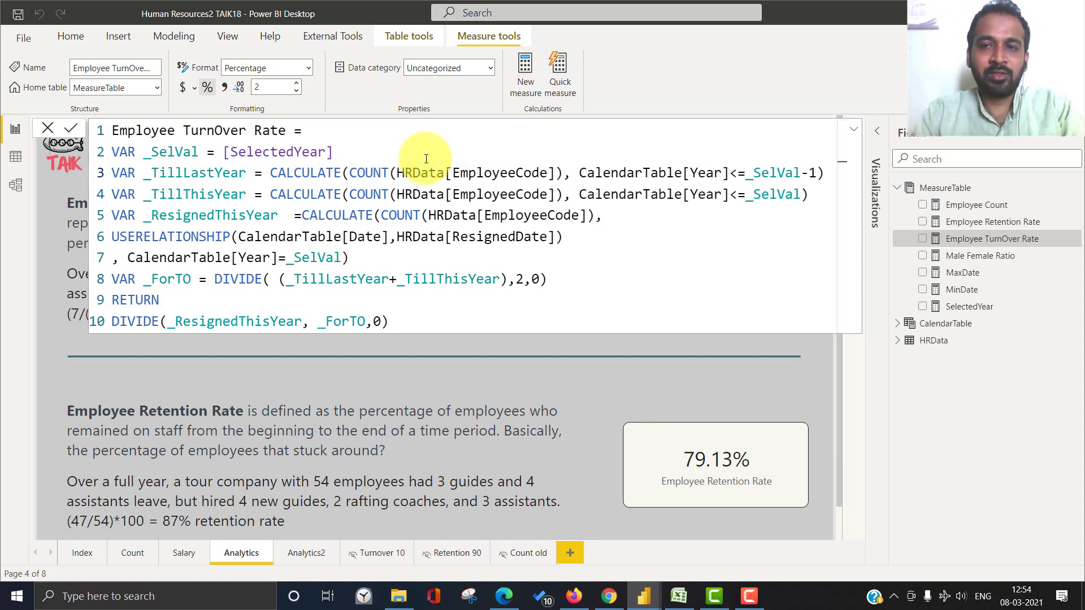
key(ctrl+shift+Right)
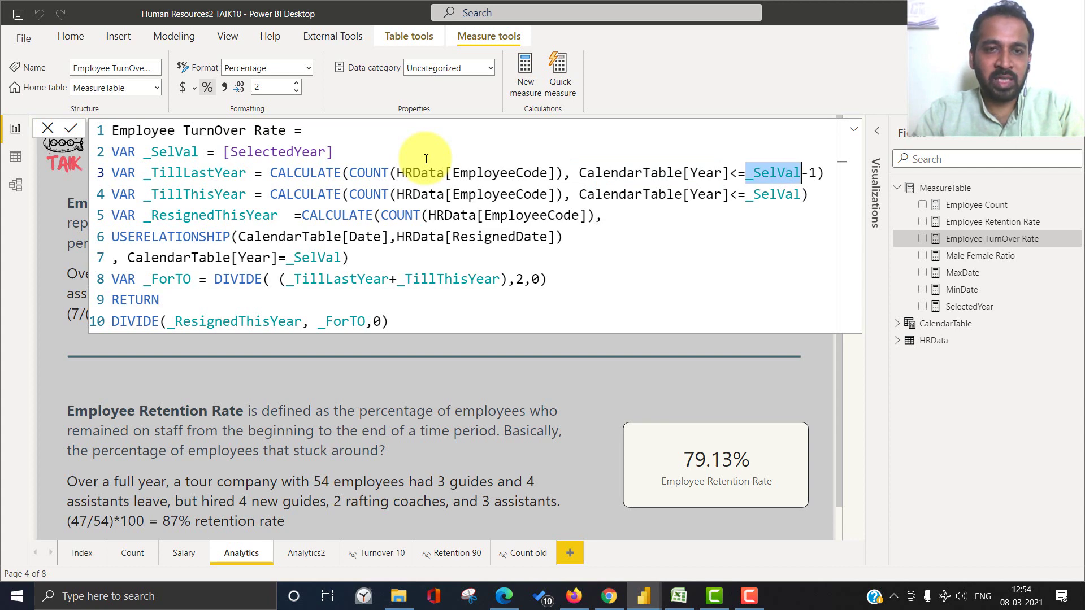
click(426, 159)
key(Down)
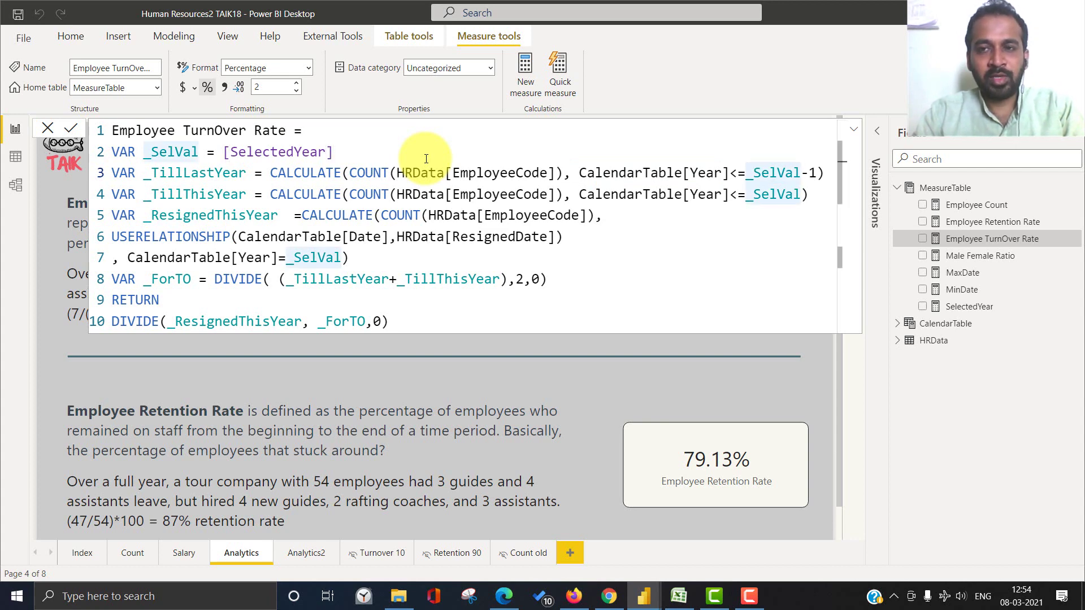
key(ctrl+shift+Right)
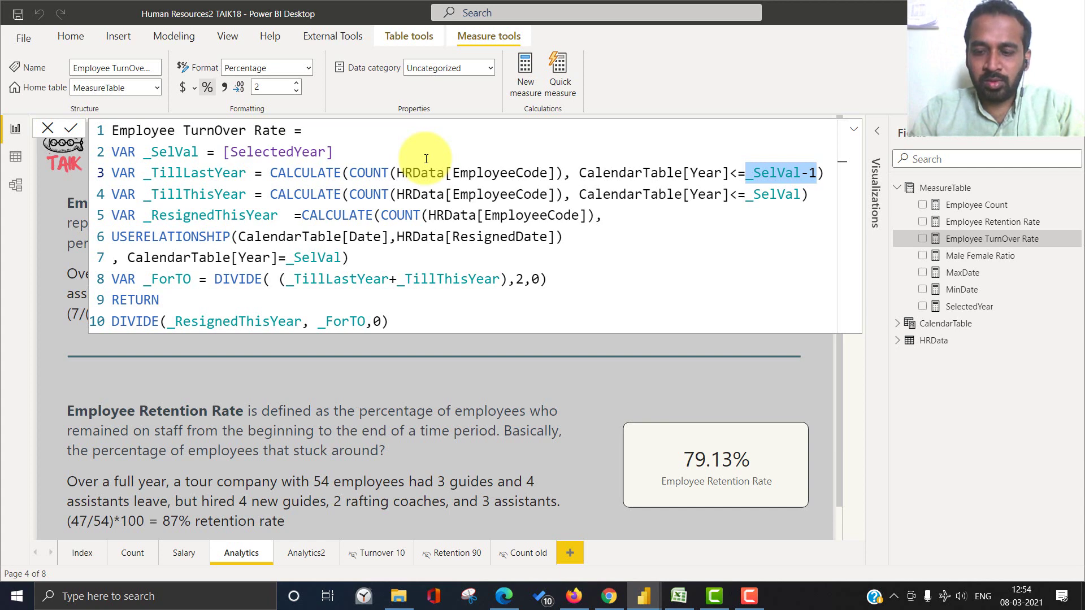
Highlight the variable names _TillLastYear and _TillThisYear in turn to compare the two headcount lines.
key(Home)
key(ctrl+Right)
key(ctrl+shift+Right)
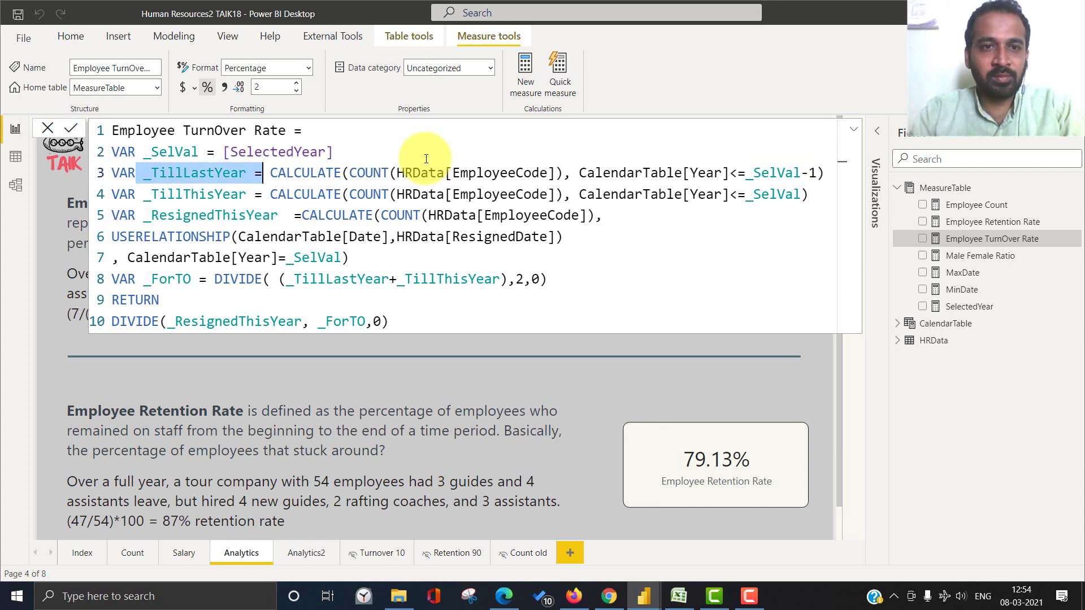
key(Down)
key(ctrl+Left)
key(ctrl+shift+Right)
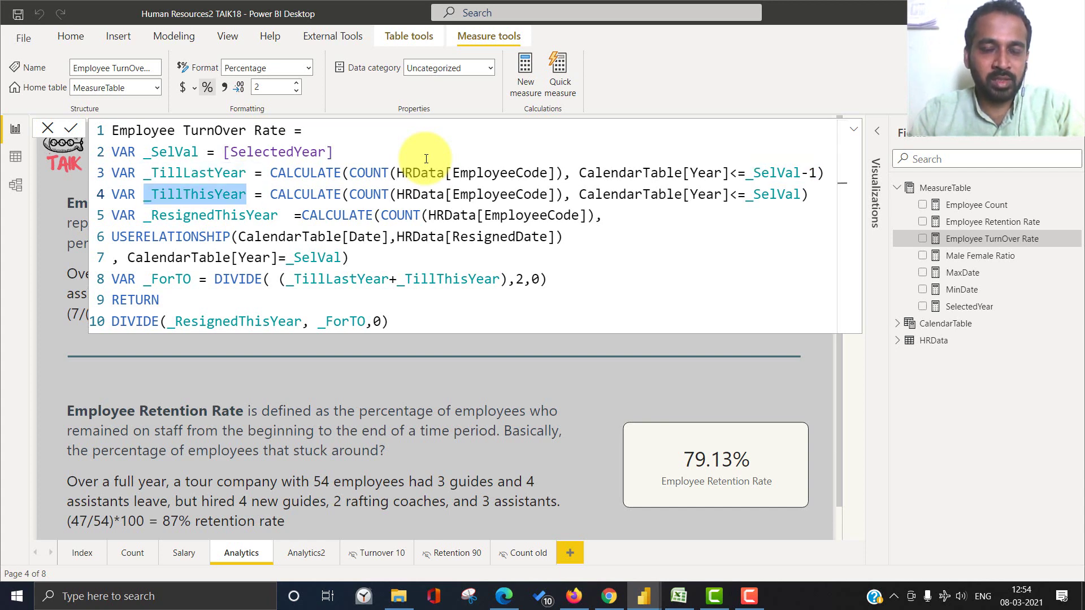
Examine the employee count and year filter in the _TillThisYear line, and bring the Excel turnover calculation back to the front.
key(ctrl+Right)
key(ctrl+shift+Right)
key(ctrl+shift+Right)
key(ctrl+shift+Right)
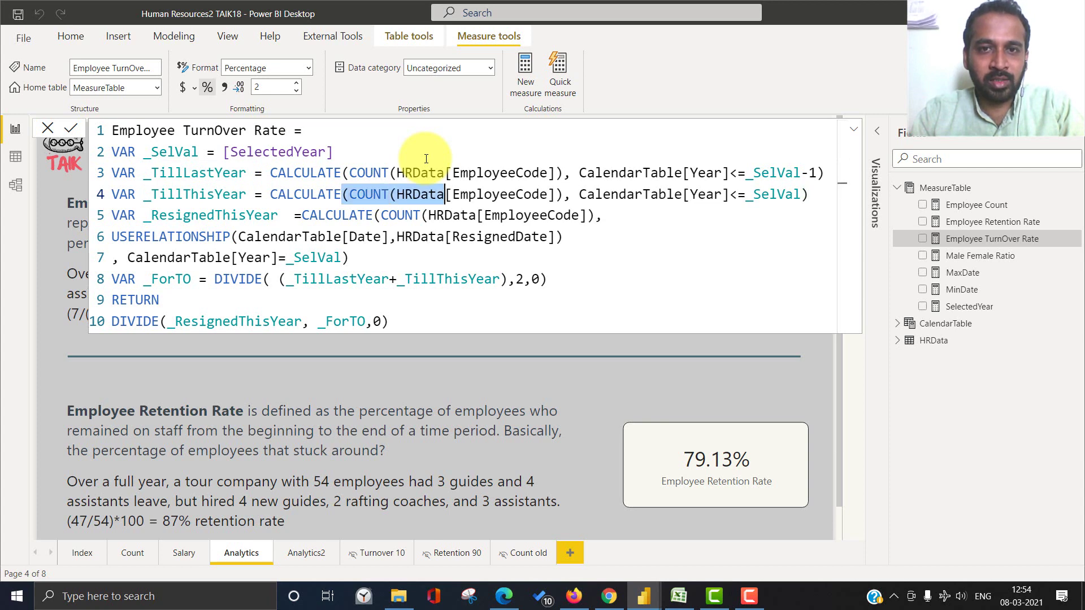
key(ctrl+Right)
key(ctrl+Right)
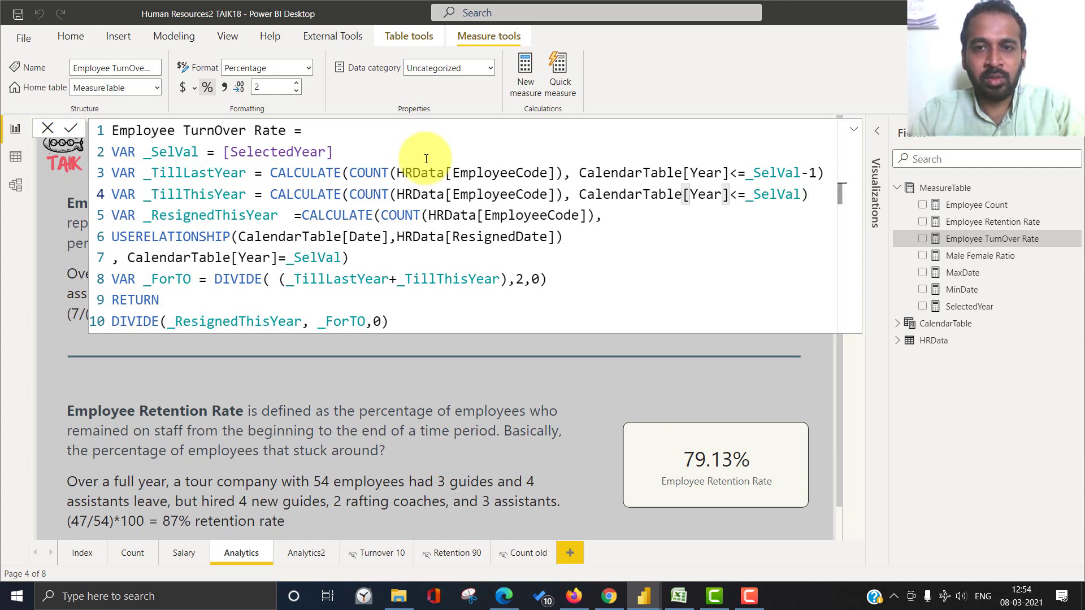
key(ctrl+shift+Right)
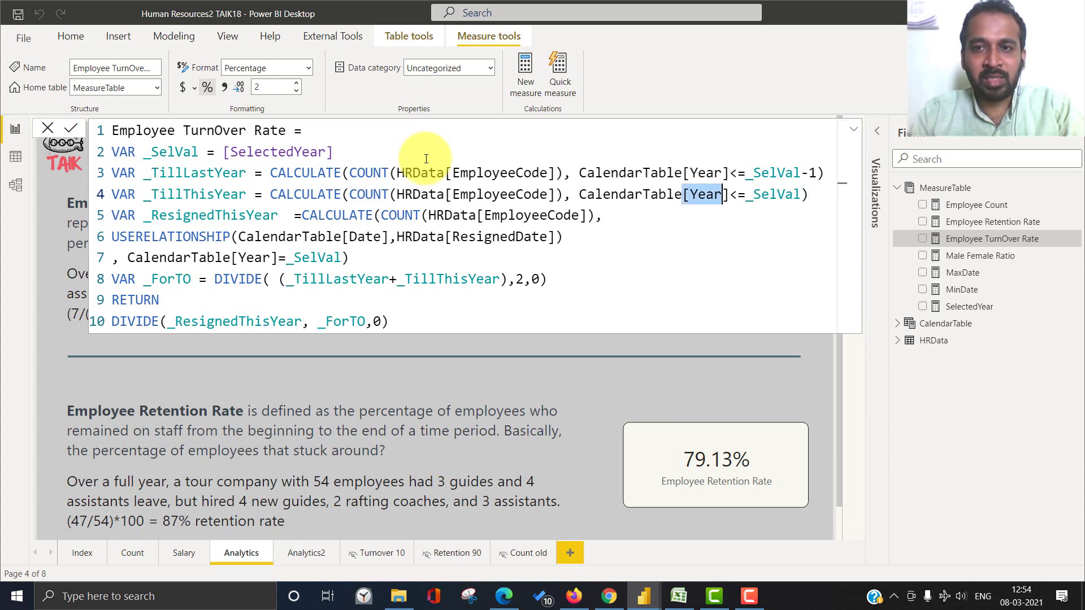
key(ctrl+Right)
key(ctrl+Right)
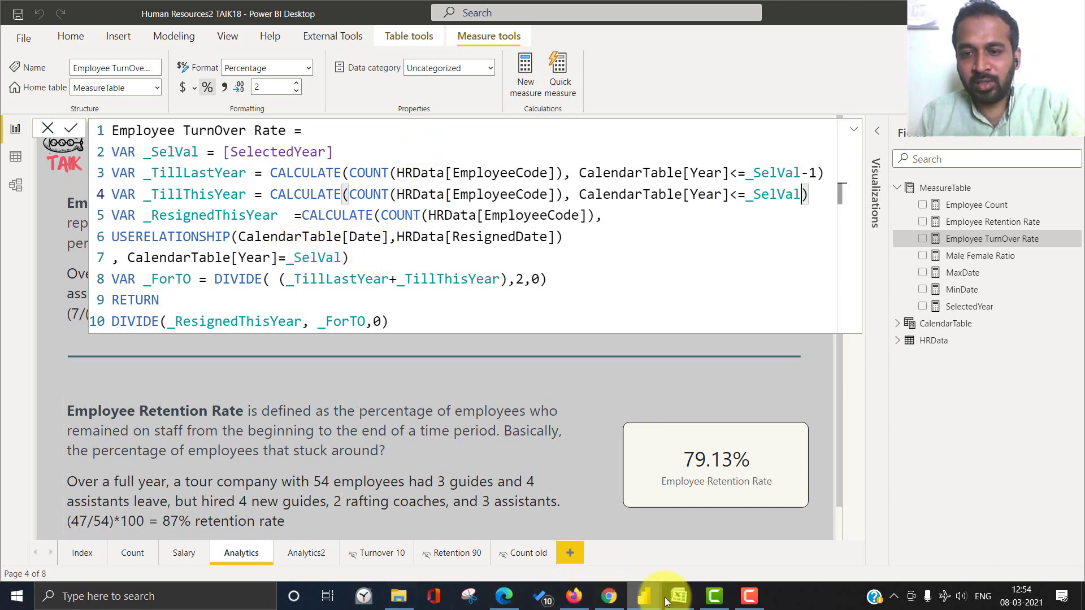
click(678, 596)
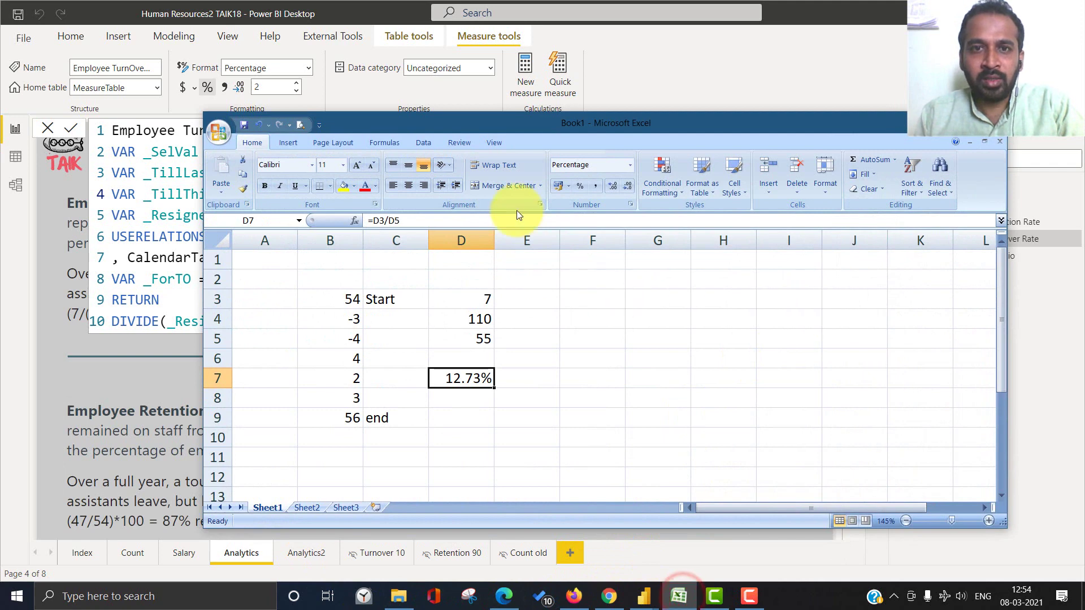
Move the Excel workbook clear of the DAX formula and select the start headcount in B3, followed by the end headcount in B9.
drag(517, 129, 803, 268)
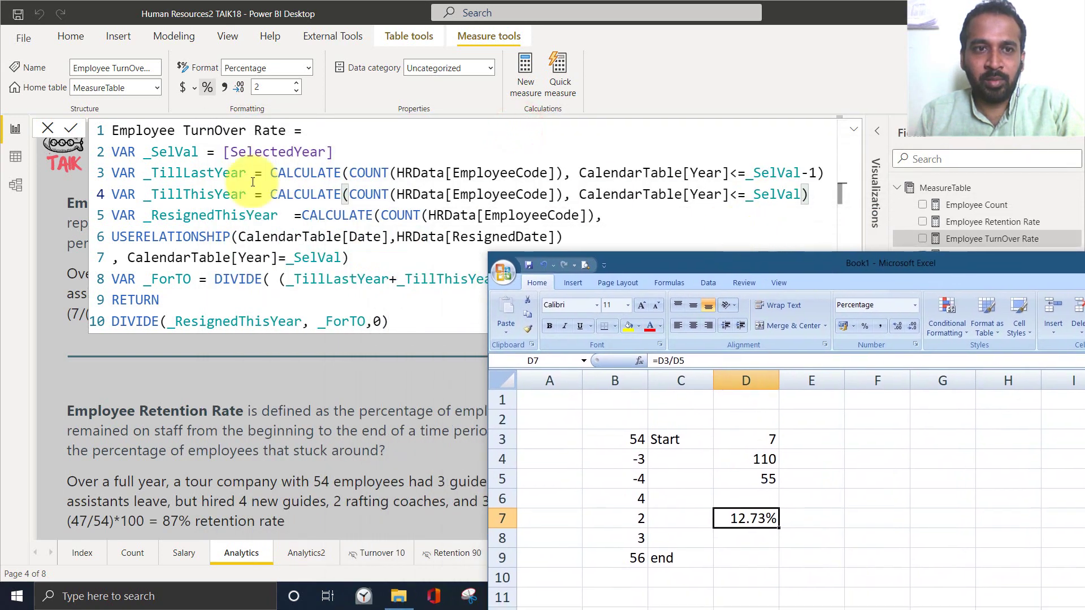
click(611, 439)
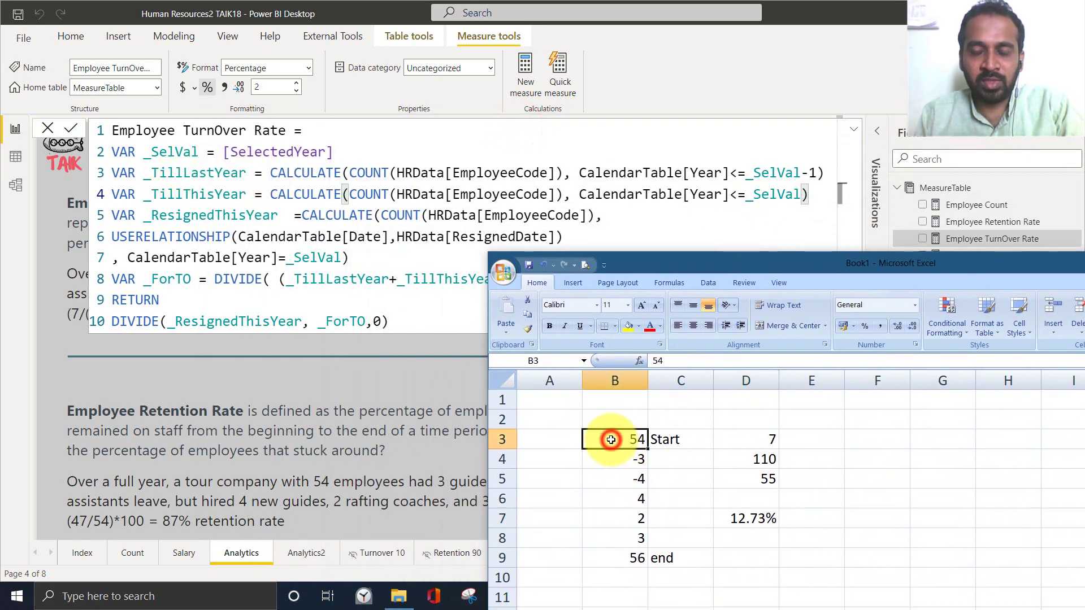
click(612, 558)
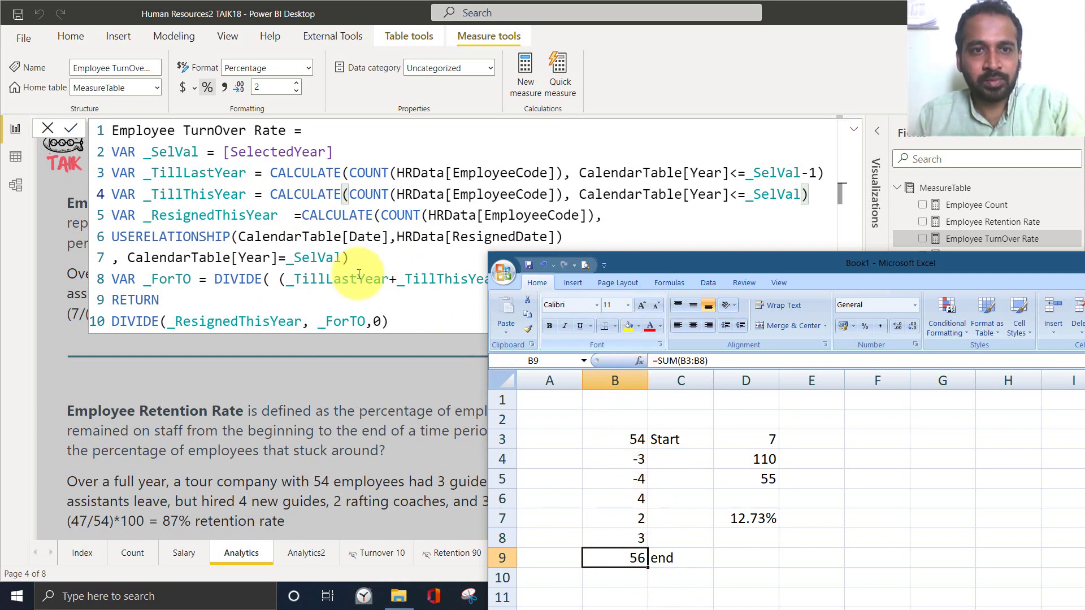
Highlight the _ResignedThisYear variable name and its COUNT(HRData[EmployeeCode]) expression in the turnover formula.
click(148, 218)
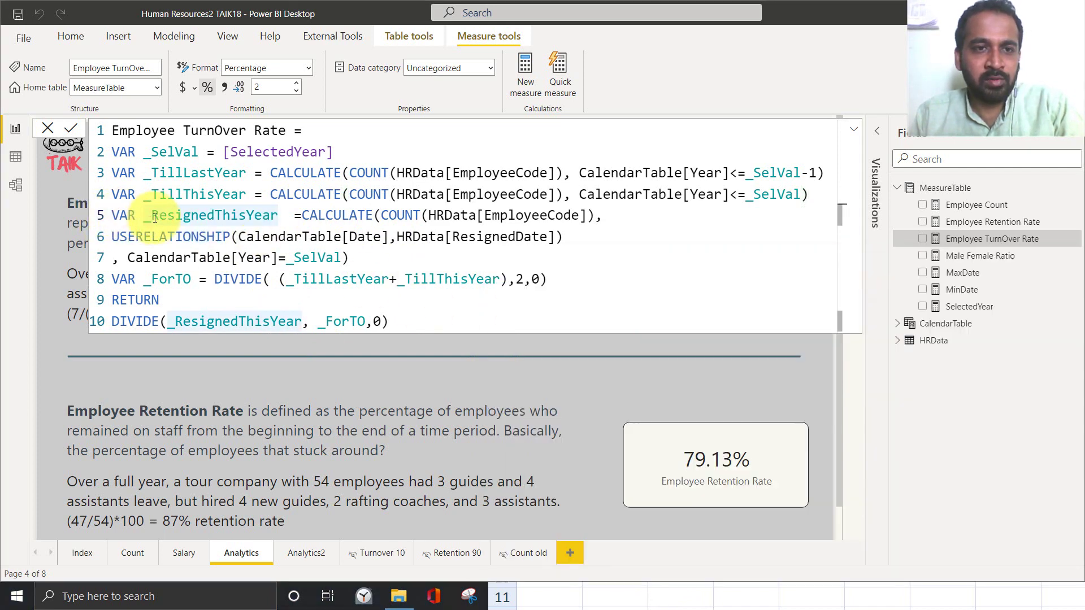
double_click(278, 216)
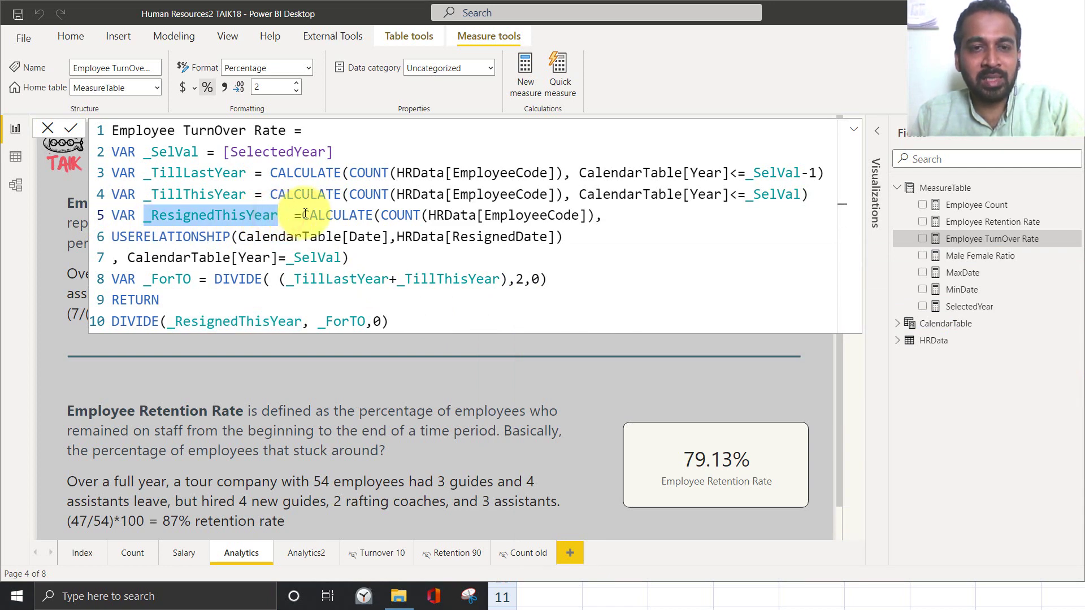
drag(304, 214, 604, 215)
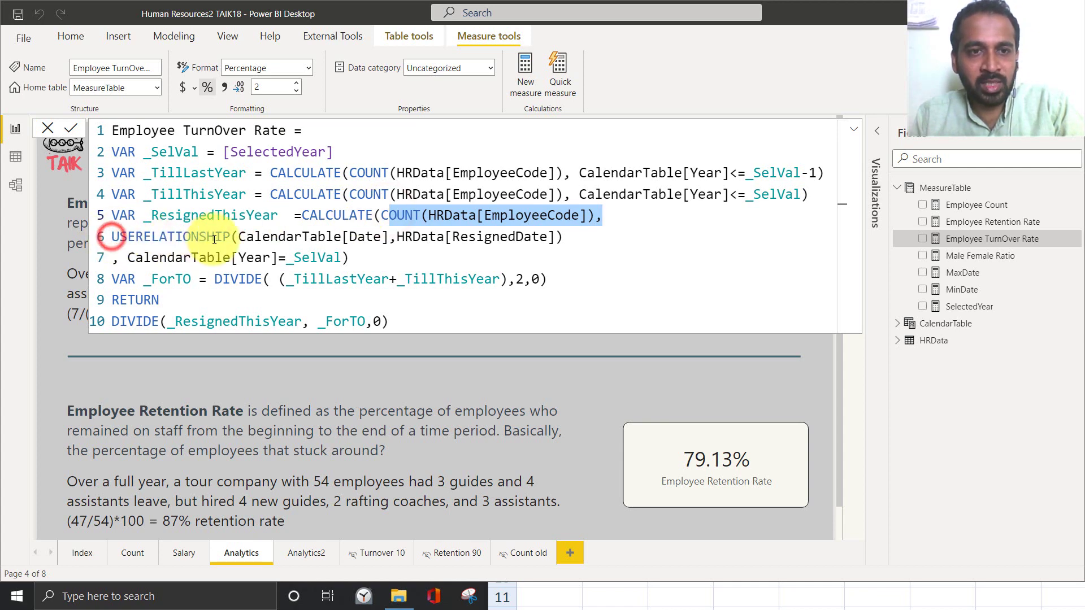
Highlight the CalendarTable reference in USERELATIONSHIP and the whole three-line _ResignedThisYear definition.
click(142, 237)
drag(228, 237, 350, 237)
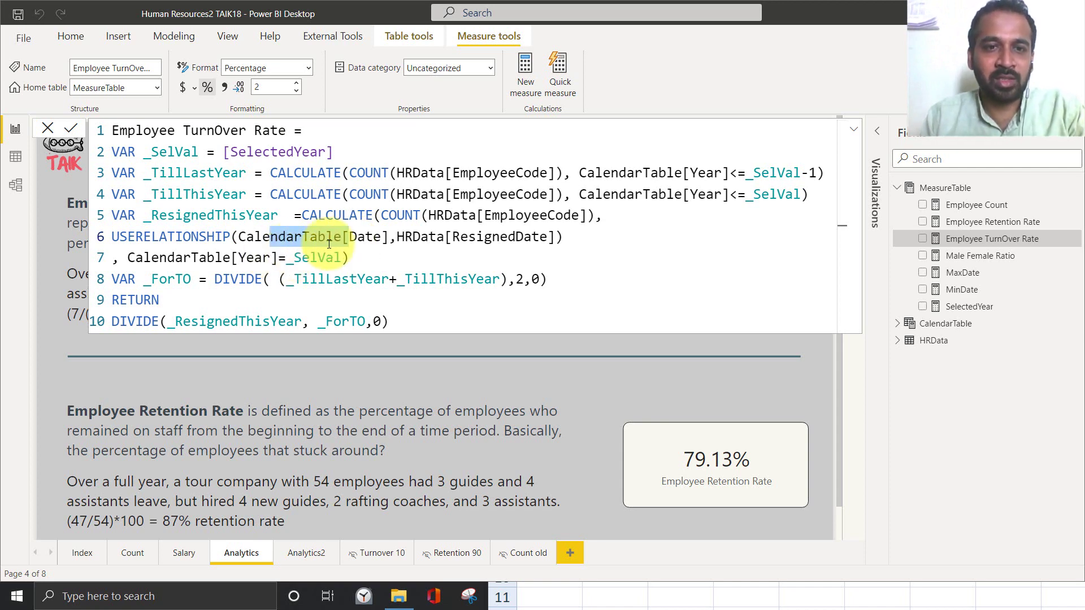
drag(349, 258, 107, 213)
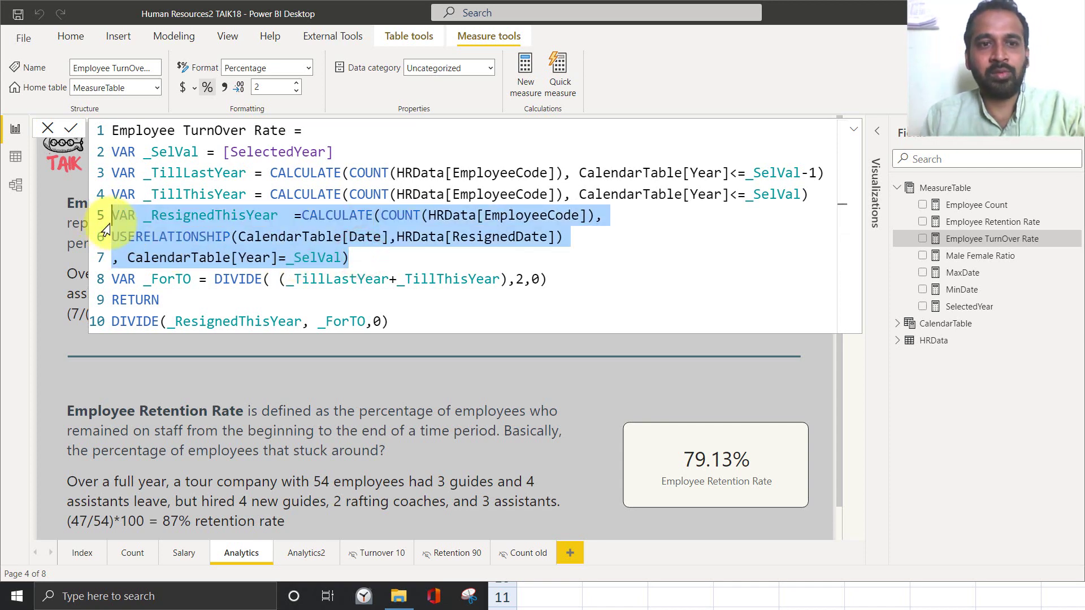
click(170, 239)
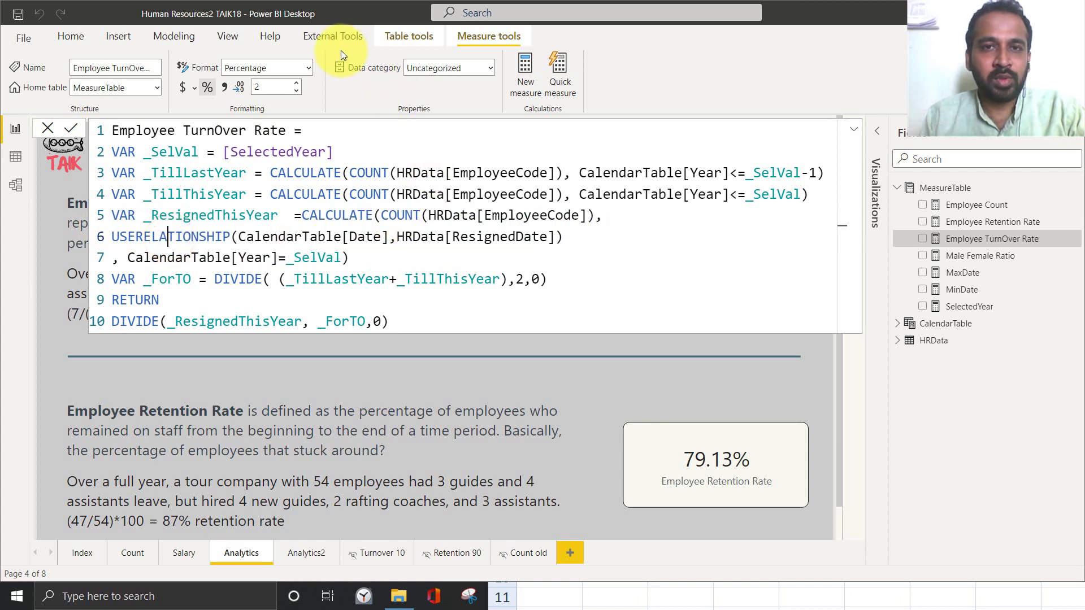
Review the model's relationships and try to activate the one between HRData (ResignedDate) and CalendarTable (Date).
click(165, 38)
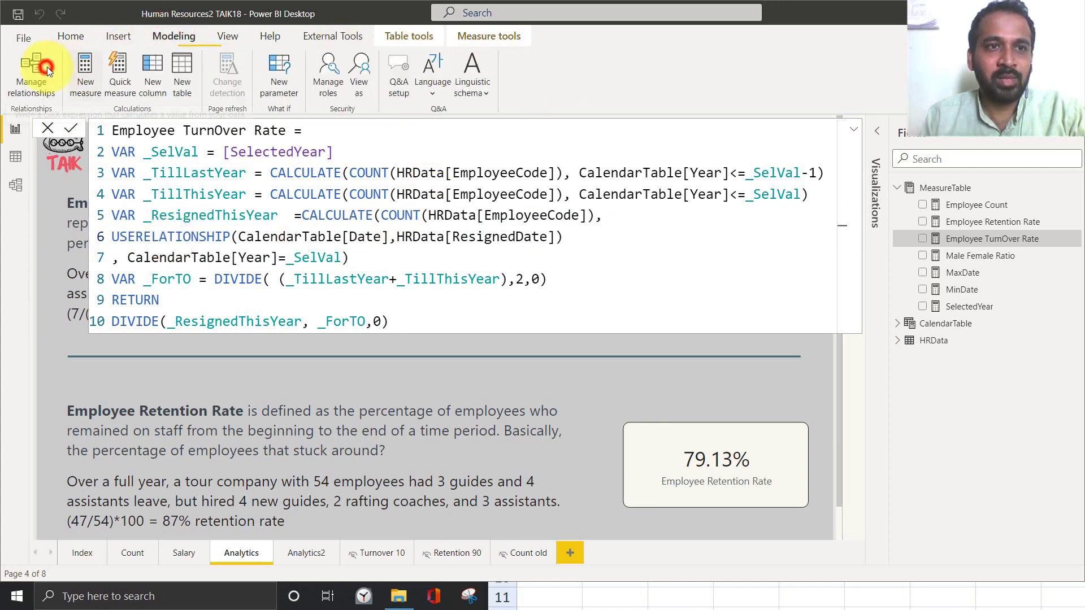
click(42, 67)
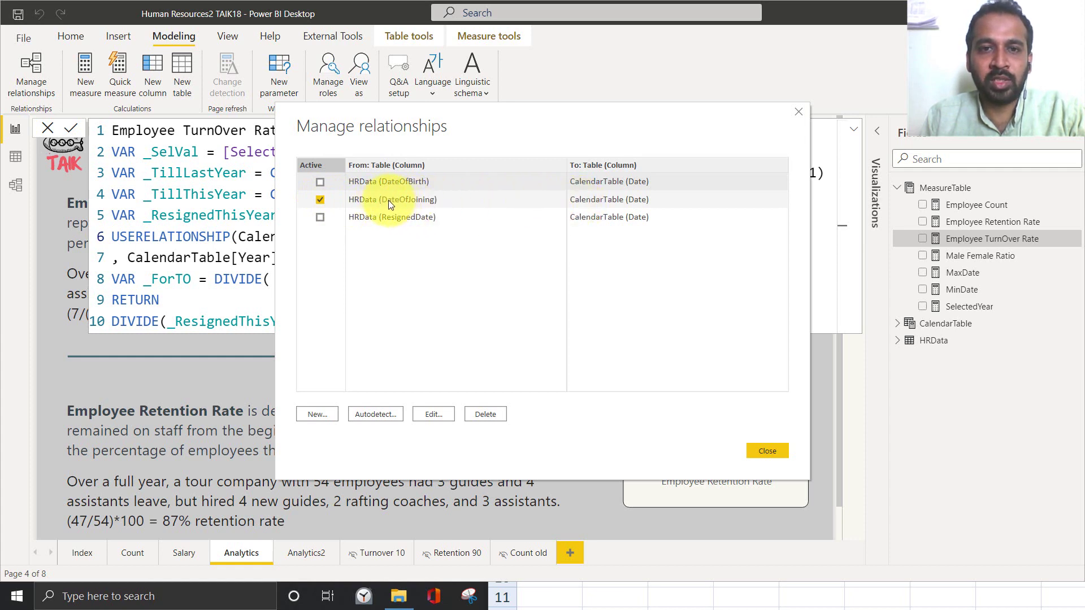
click(321, 217)
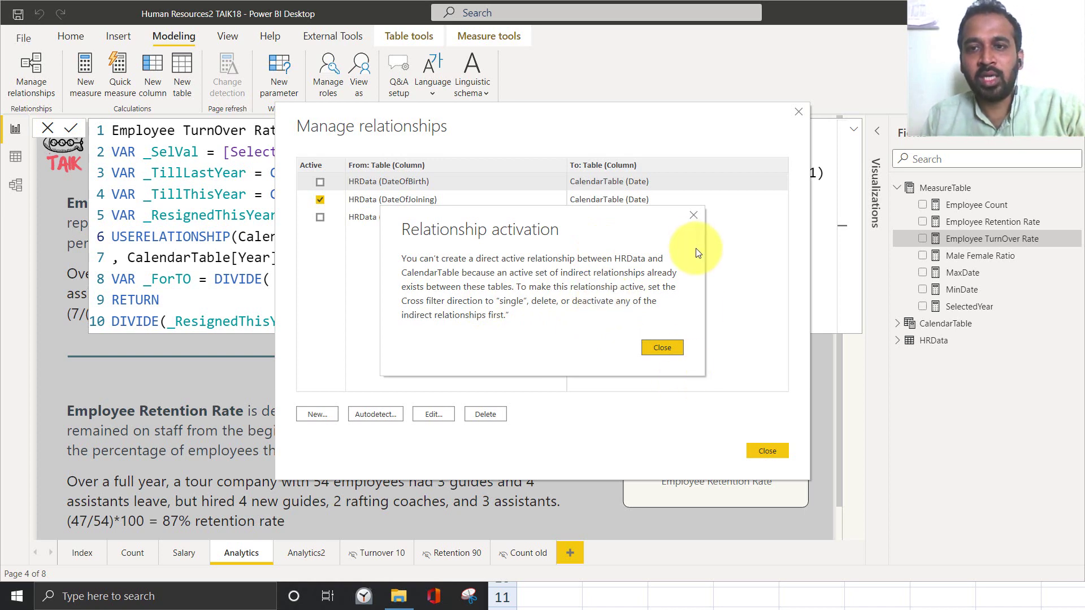
click(695, 217)
click(404, 219)
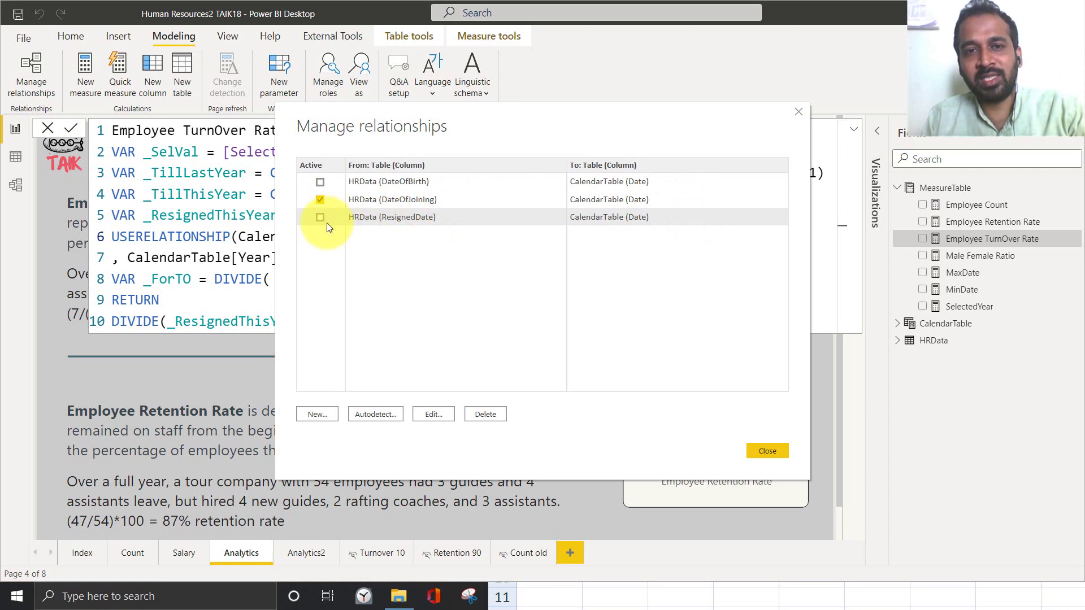
click(767, 450)
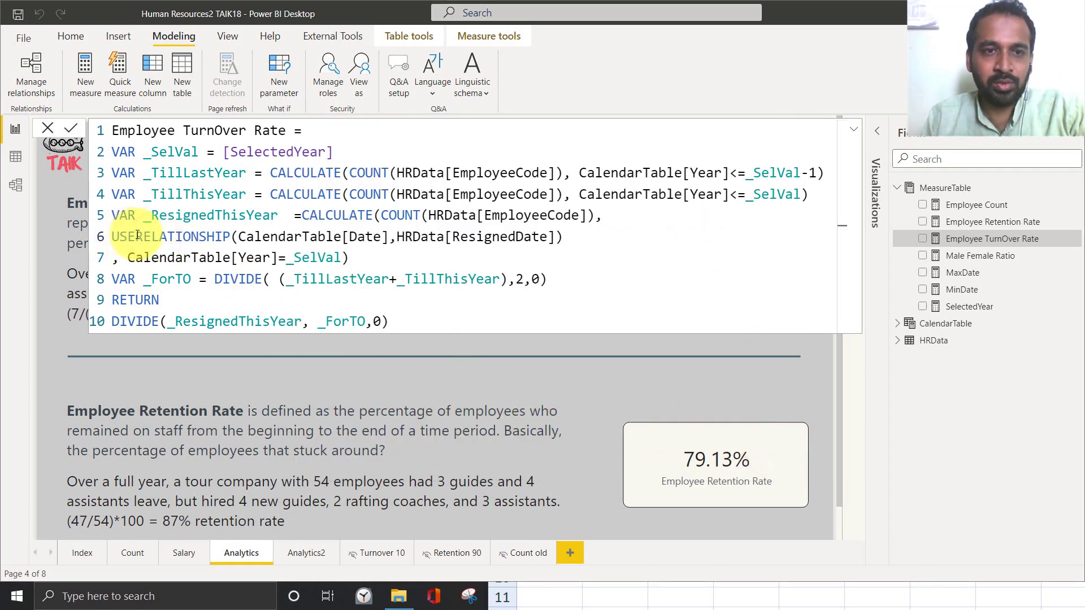
Examine the USERELATIONSHIP call and its two arguments, CalendarTable[Date] and HRData[ResignedDate], in the _ResignedThisYear variable.
click(192, 237)
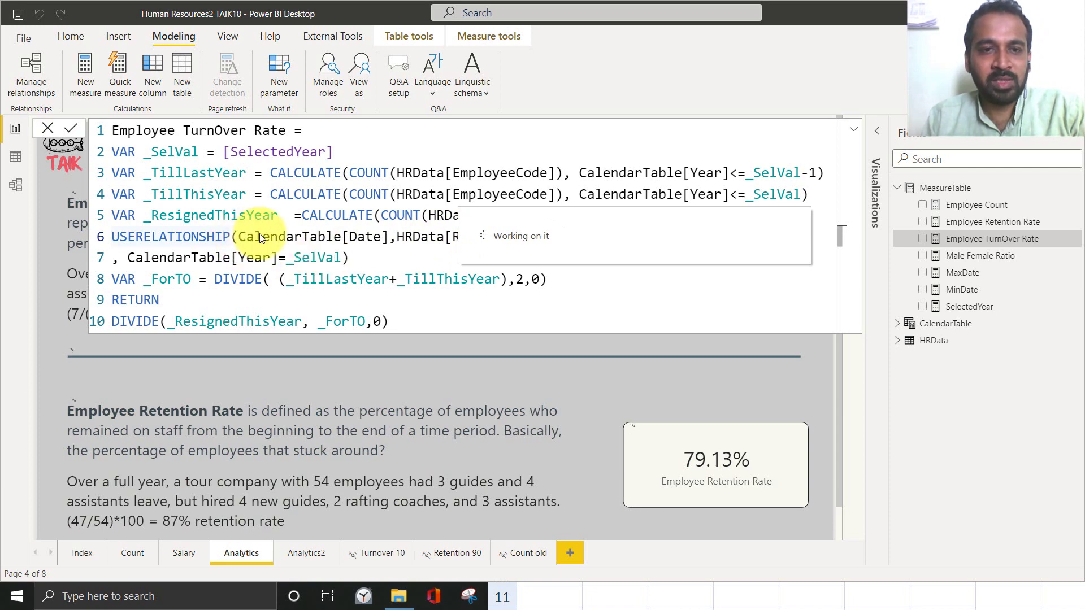
drag(238, 237, 557, 237)
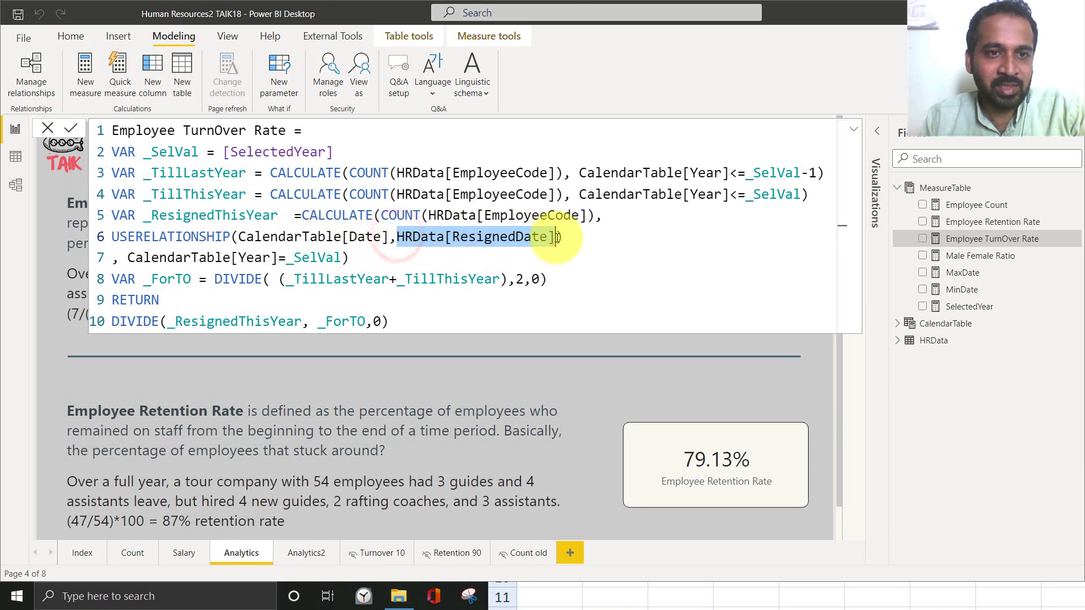
click(394, 234)
key(Left)
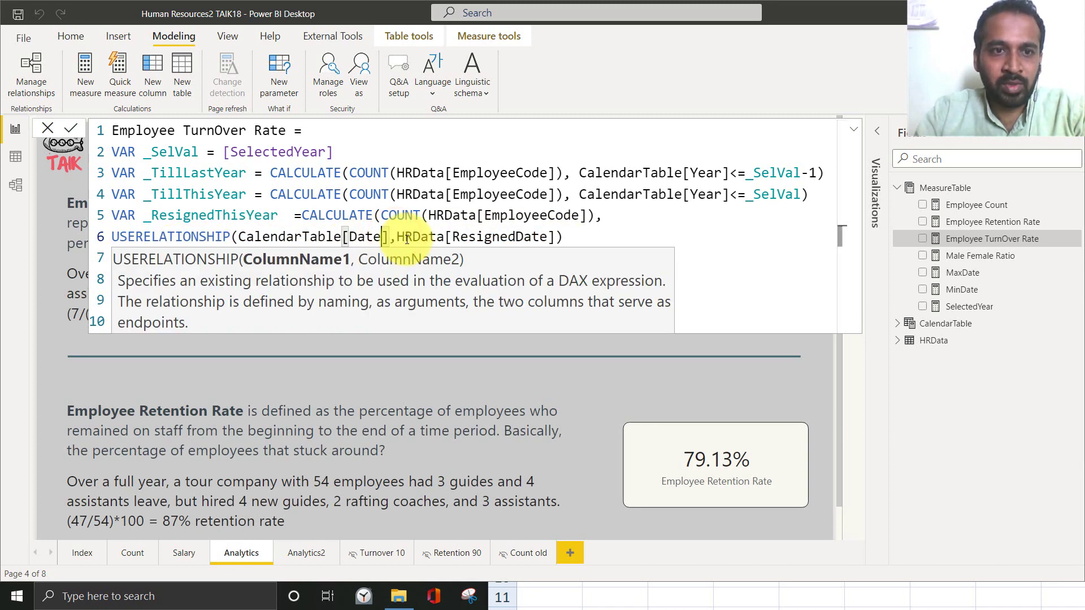
key(Left)
key(Left)
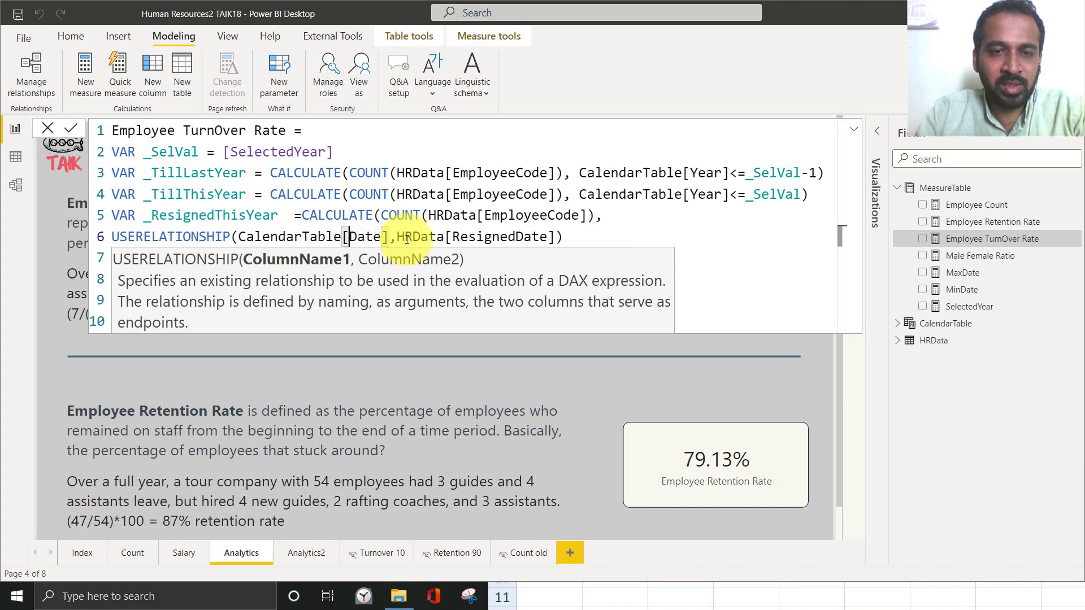
key(Right)
key(Right)
key(Right)
key(Right)
key(Right)
key(Right)
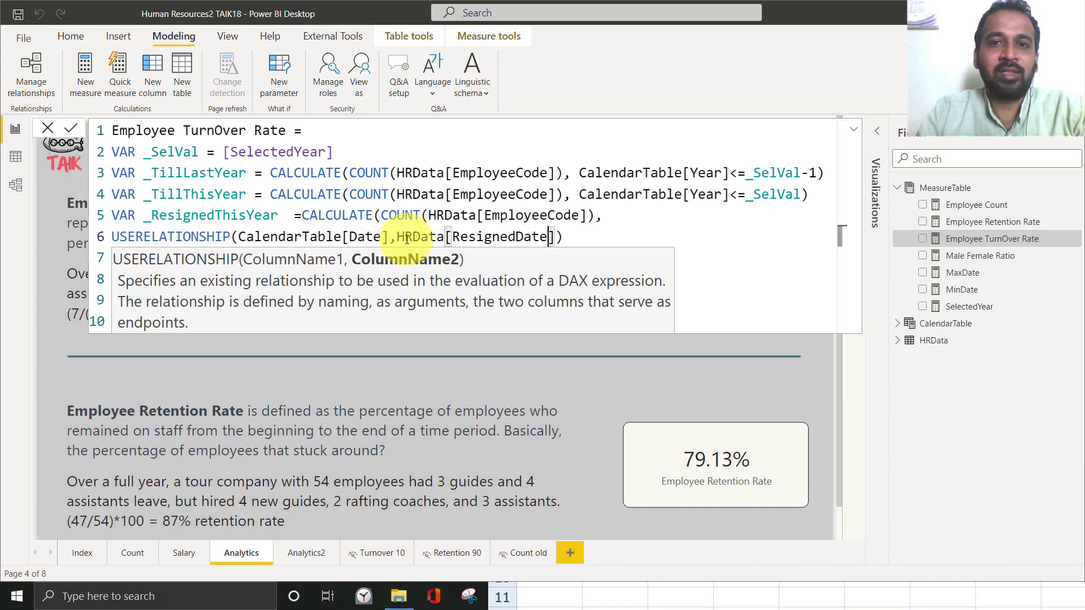
key(Right)
key(Right)
key(Right)
key(Right)
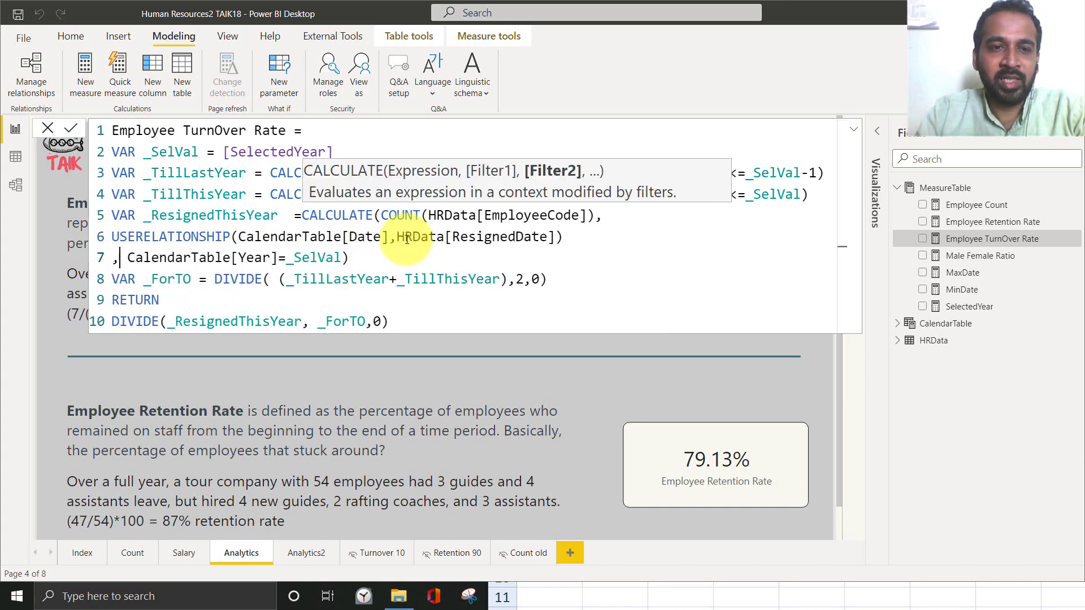
Highlight the CalendarTable[Year]=_SelVal filter that closes the _ResignedThisYear calculation.
key(ctrl+shift+Right)
key(ctrl+shift+Right)
key(ctrl+shift+Right)
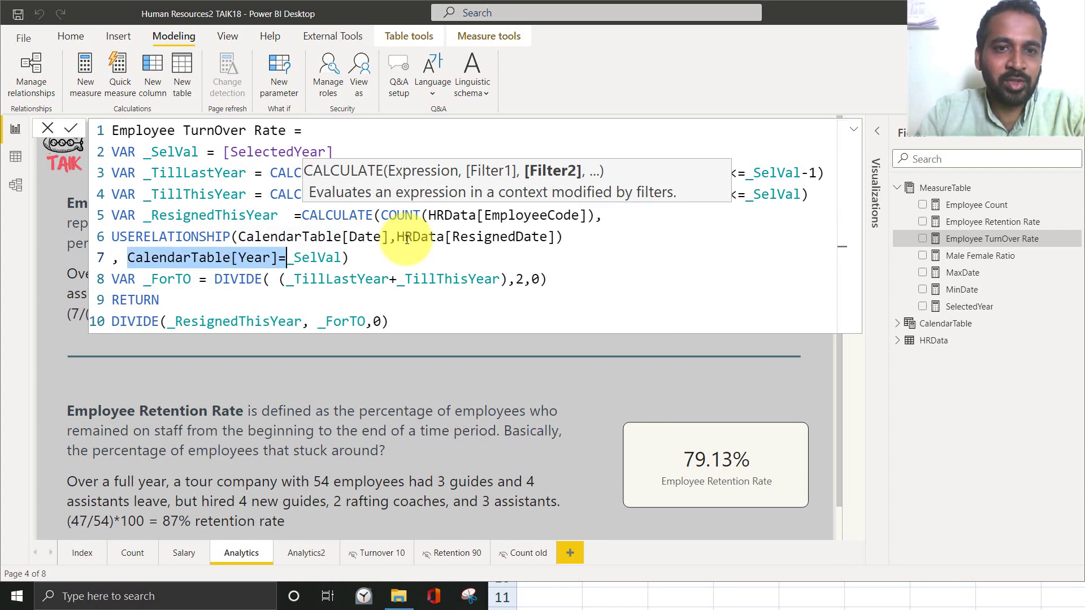
key(ctrl+shift+Right)
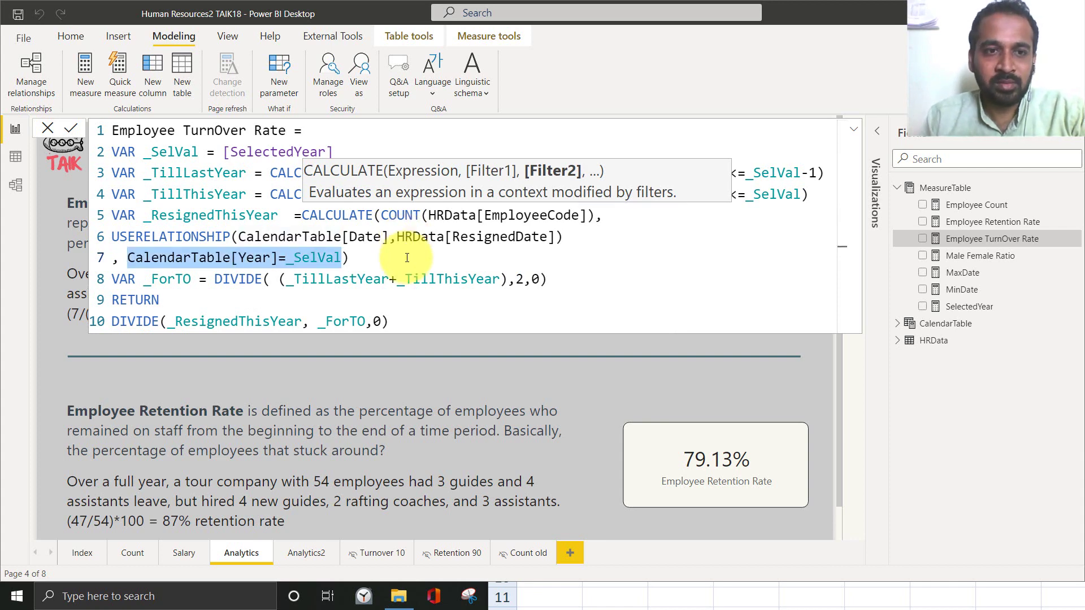
Highlight the _ResignedThisYear CALCULATE expression and match it to the leavers in Excel cells B4:B5.
click(357, 270)
drag(357, 271, 302, 216)
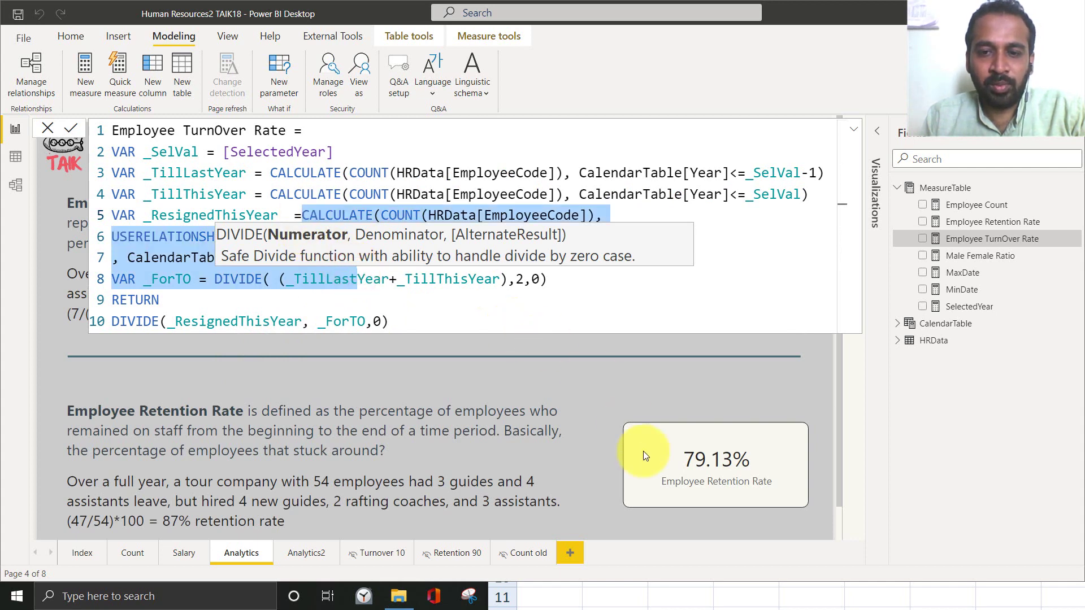
click(663, 585)
drag(622, 459, 623, 472)
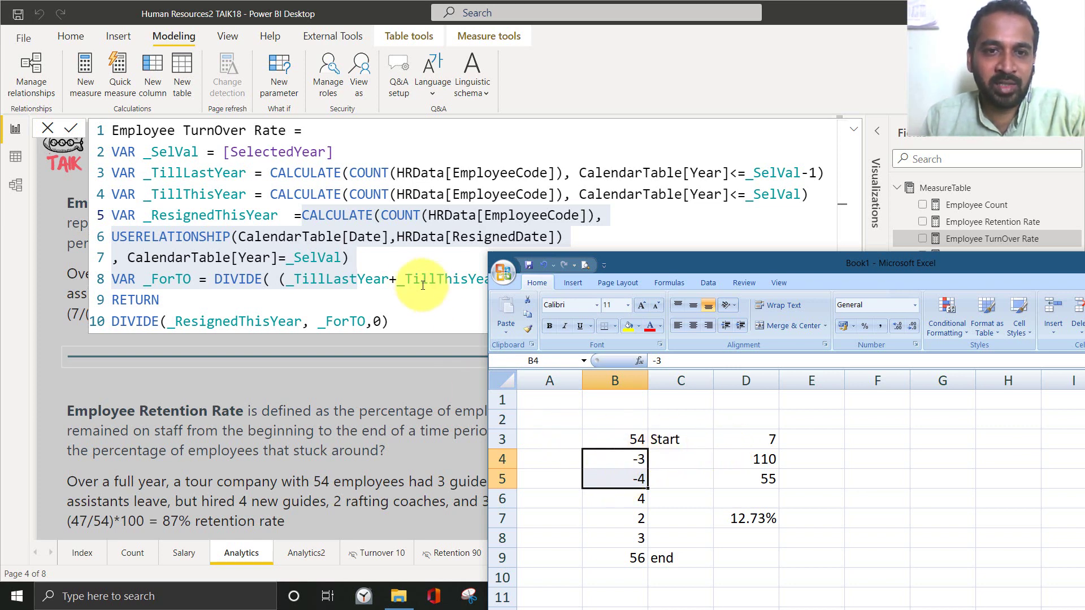
Examine the _ForTO variable in the formula and highlight _TillLastYear inside its DIVIDE numerator.
click(393, 264)
double_click(175, 279)
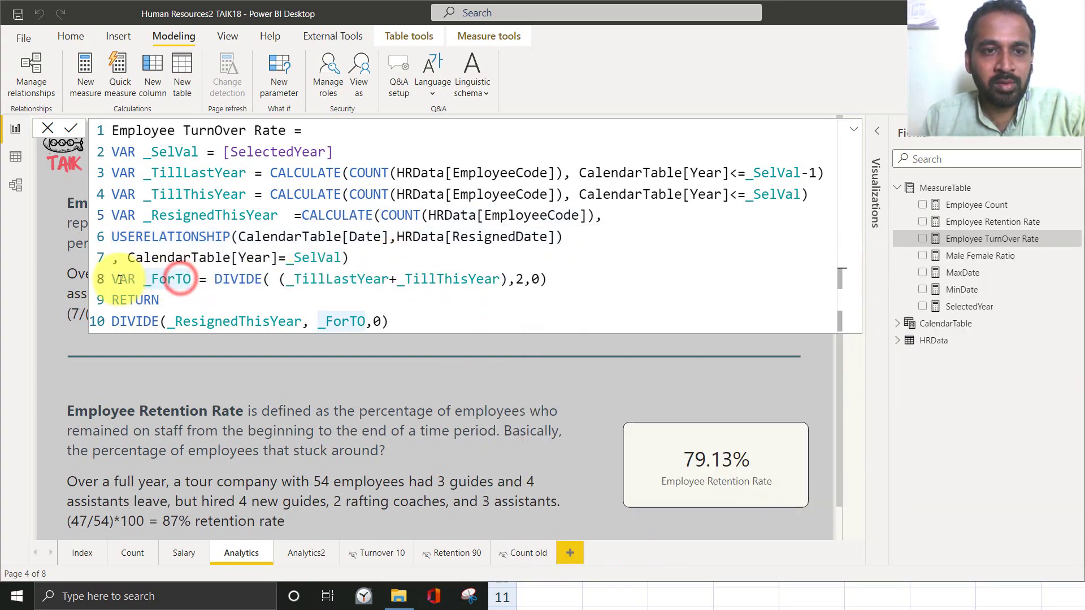
click(215, 280)
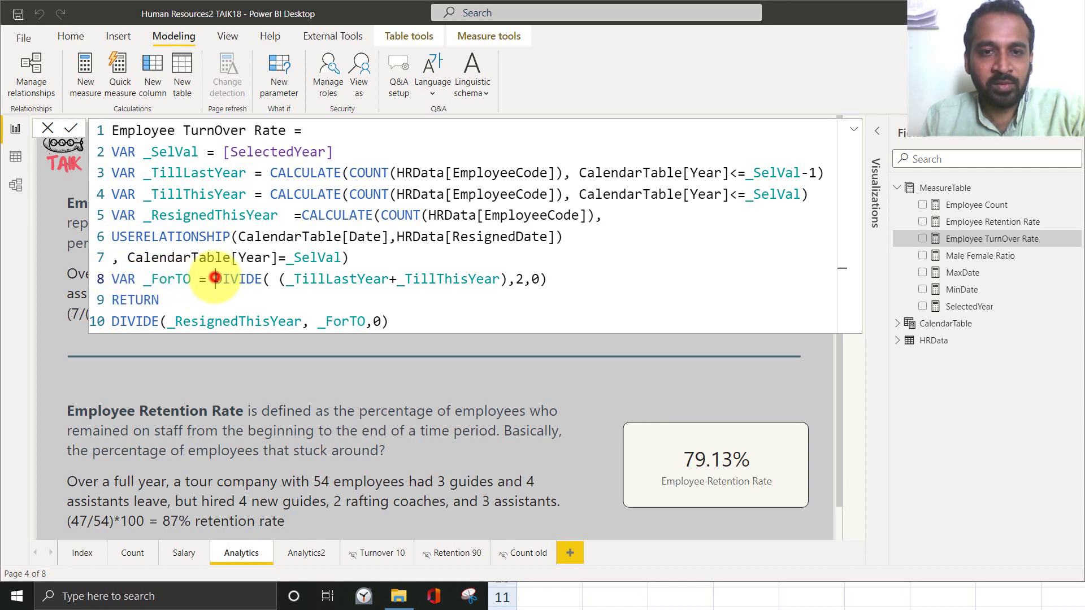
click(286, 279)
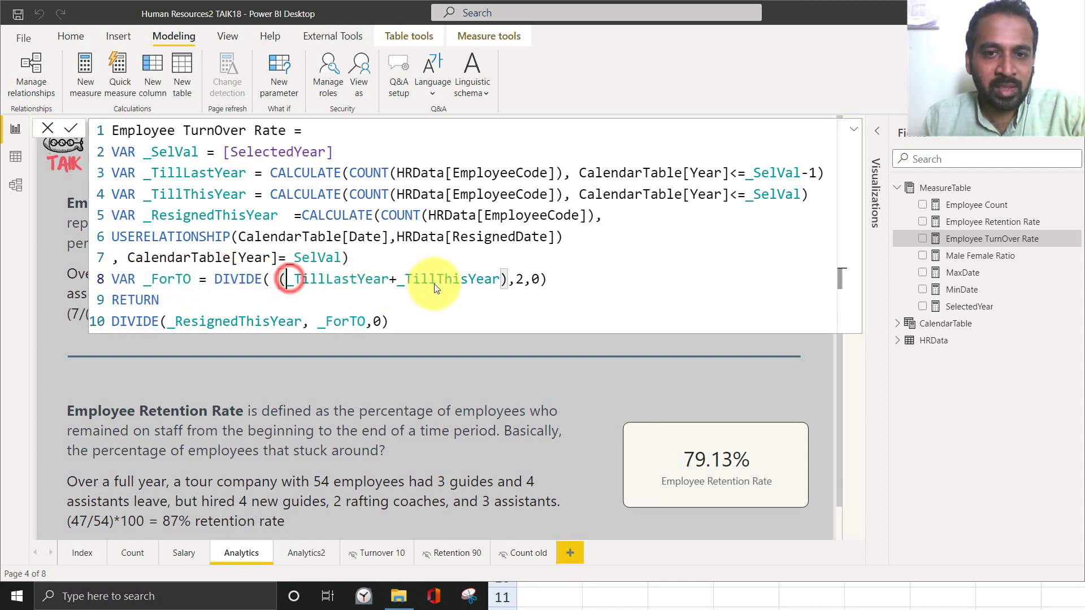
shift+click(341, 280)
Compare the _ForTO numerator and its divisor 2 with the Excel headcount in B3, the sum in D4 and the average in D5.
key(alt+Tab)
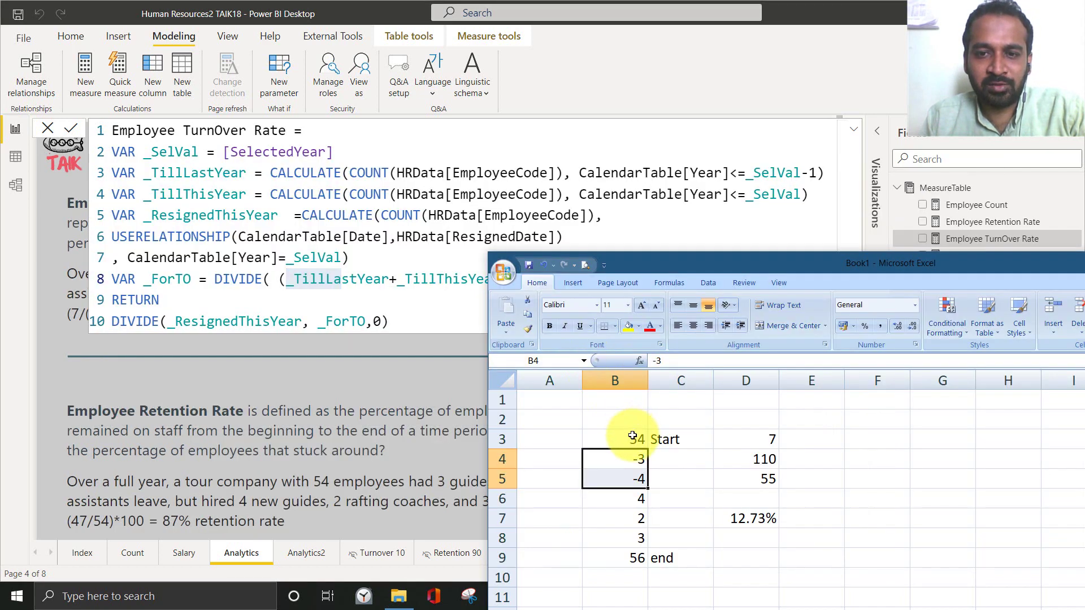
click(624, 438)
click(747, 458)
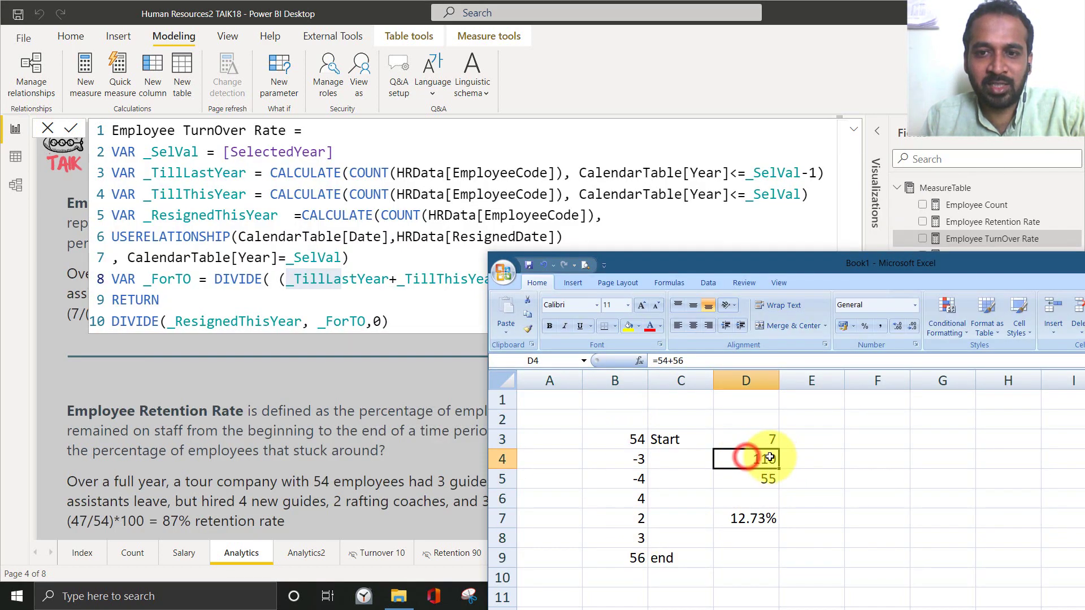
key(alt+Tab)
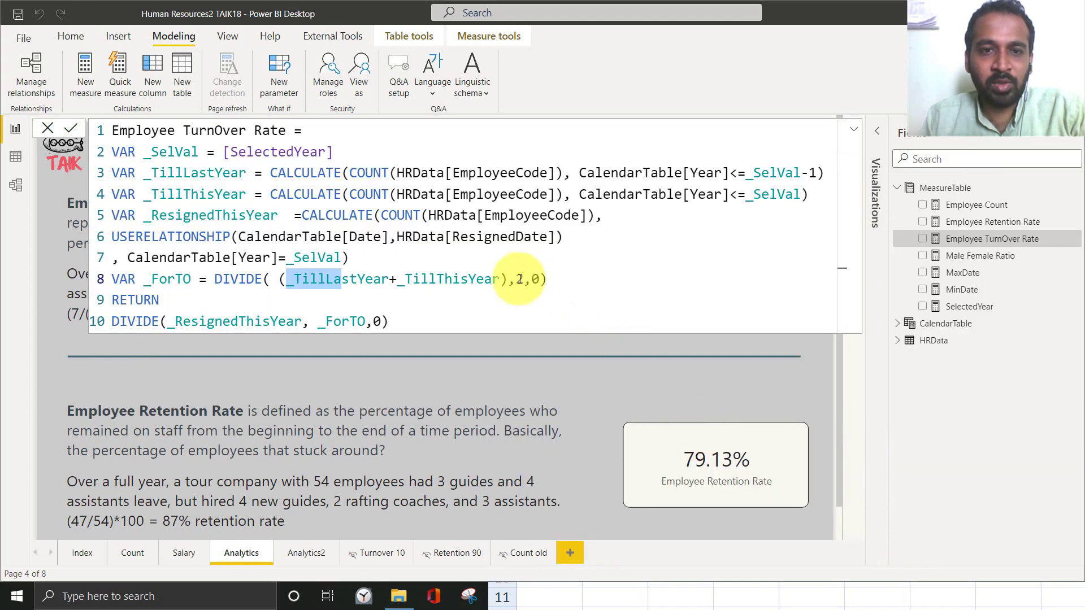
click(507, 279)
key(alt+Tab)
click(730, 476)
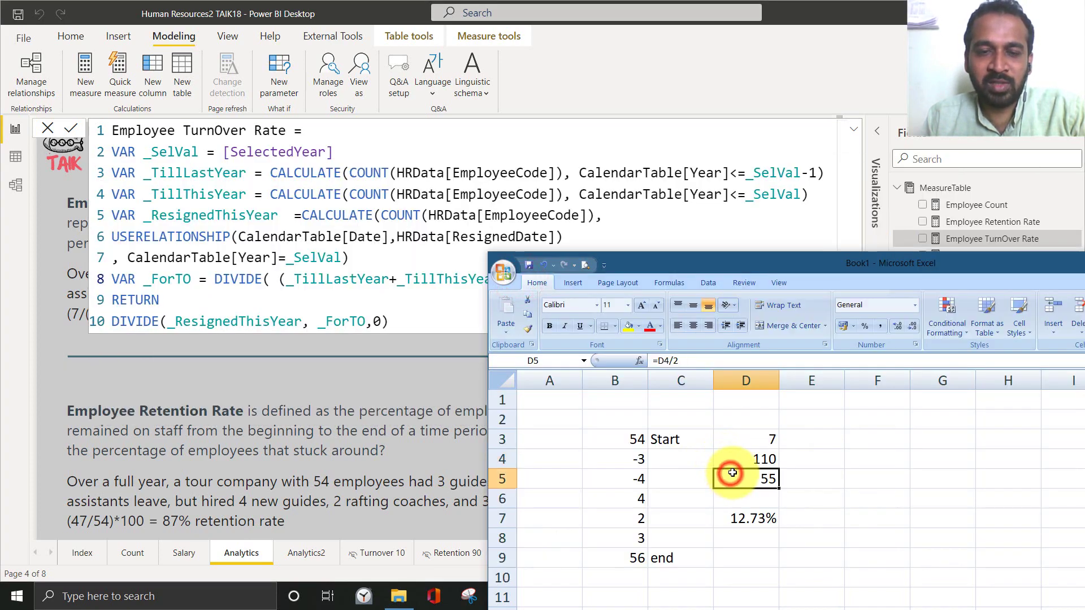
key(alt+Tab)
Highlight the _ForTO line and the _ResignedThisYear name, and select Excel's turnover percentage in D7 for comparison.
drag(142, 278, 559, 281)
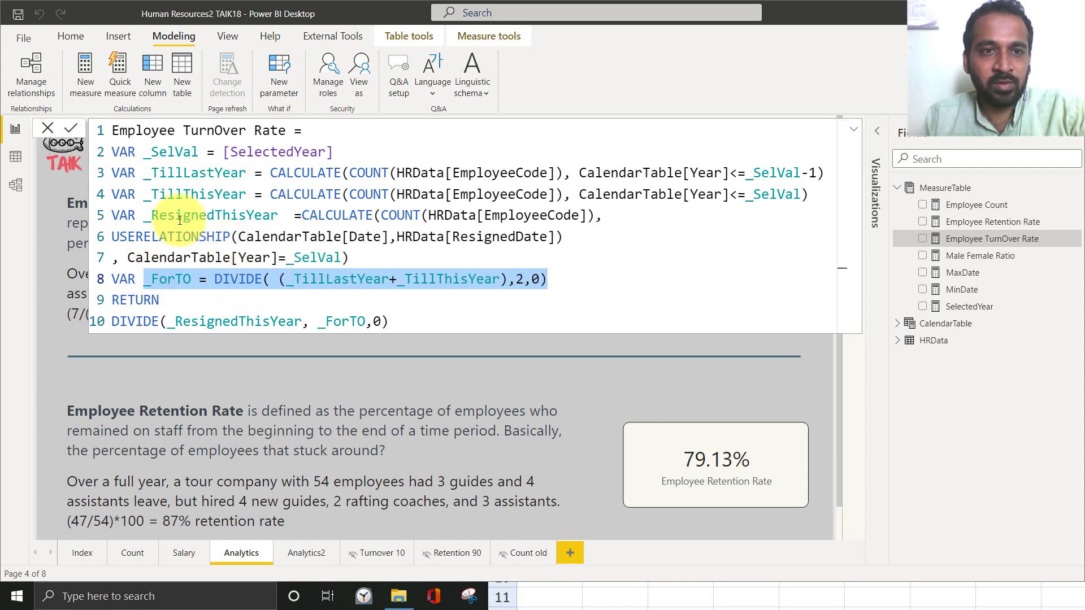
drag(143, 216, 275, 220)
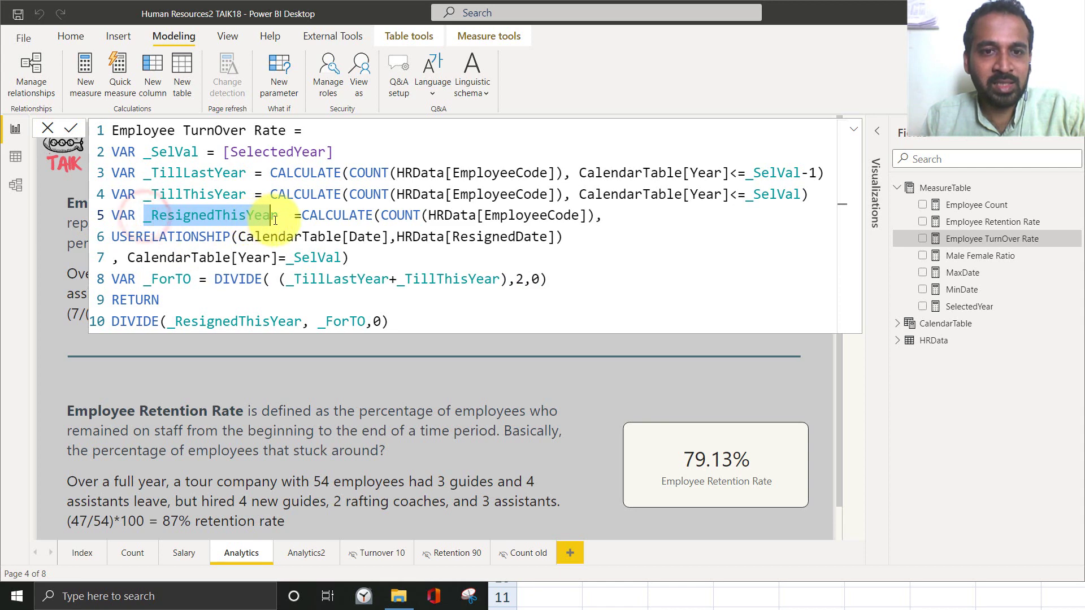
click(164, 280)
key(alt+Tab)
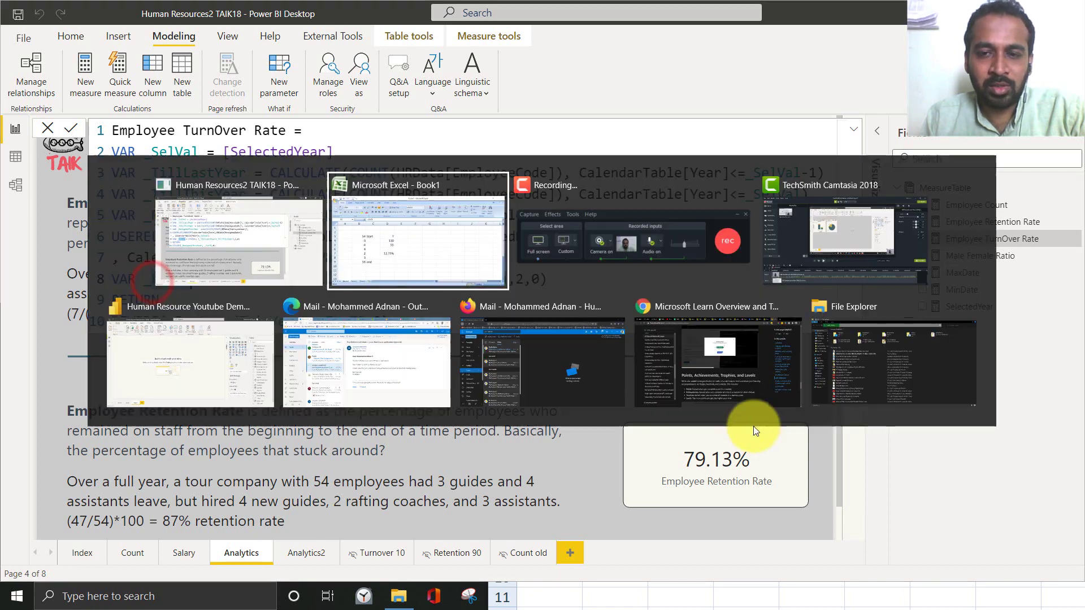
click(754, 517)
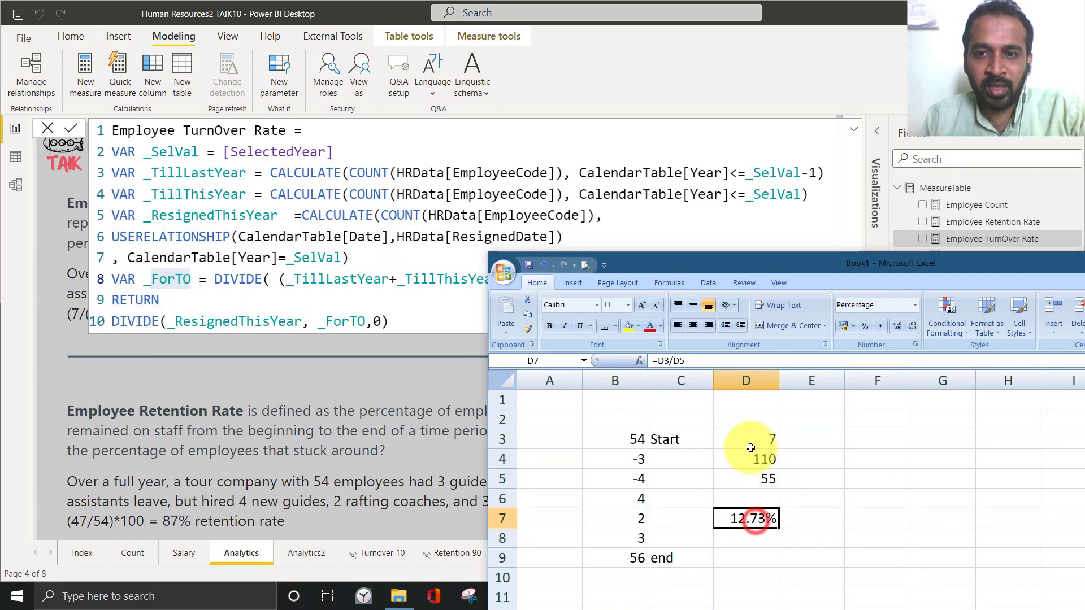
Compare Excel's leavers in D3 and average headcount in D5 with the turnover percentage in D7.
click(749, 440)
click(740, 478)
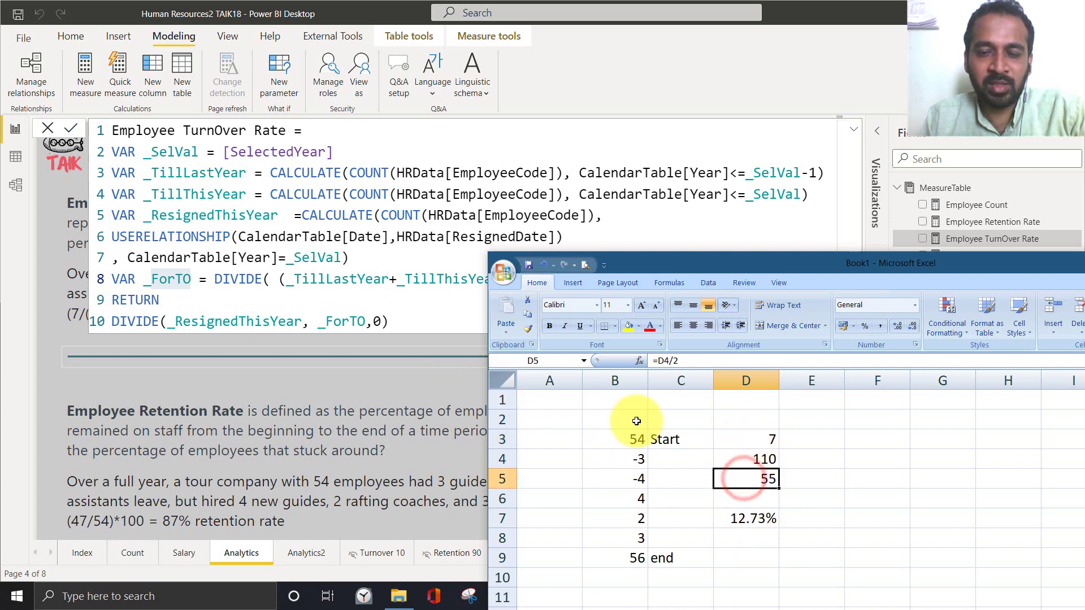
click(745, 519)
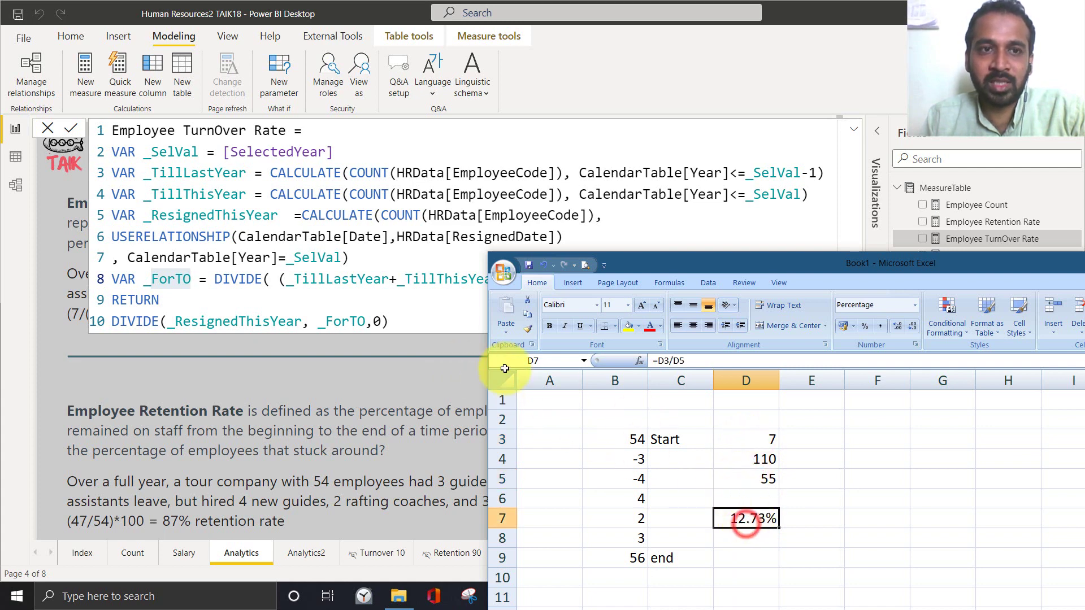
Collapse the turnover formula and look up the SelectedYear measure and the CalendarTable fields in the finished report.
click(842, 130)
click(855, 128)
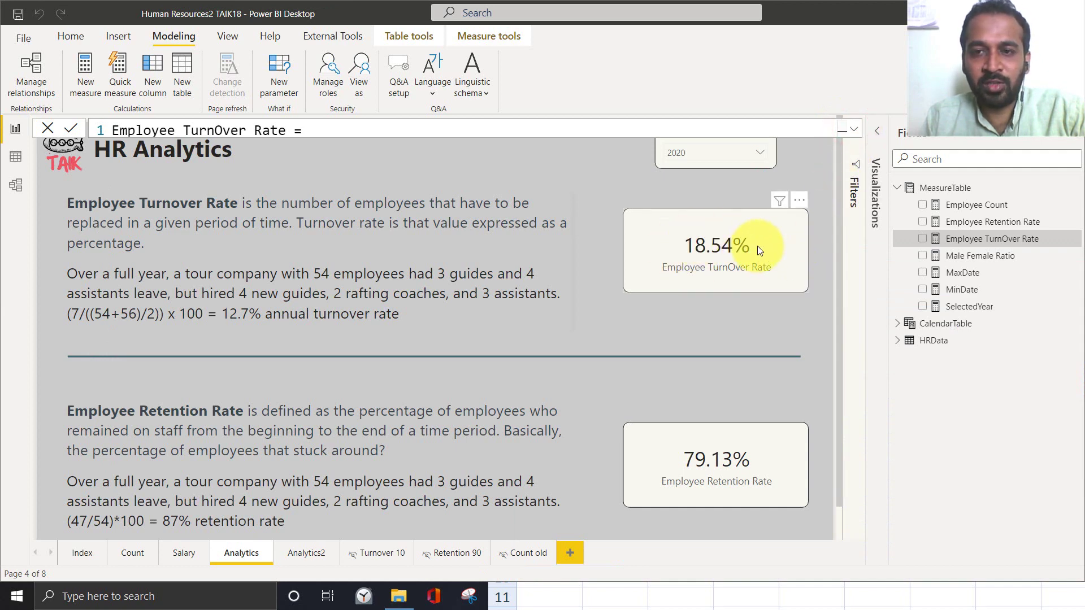
triple_click(407, 123)
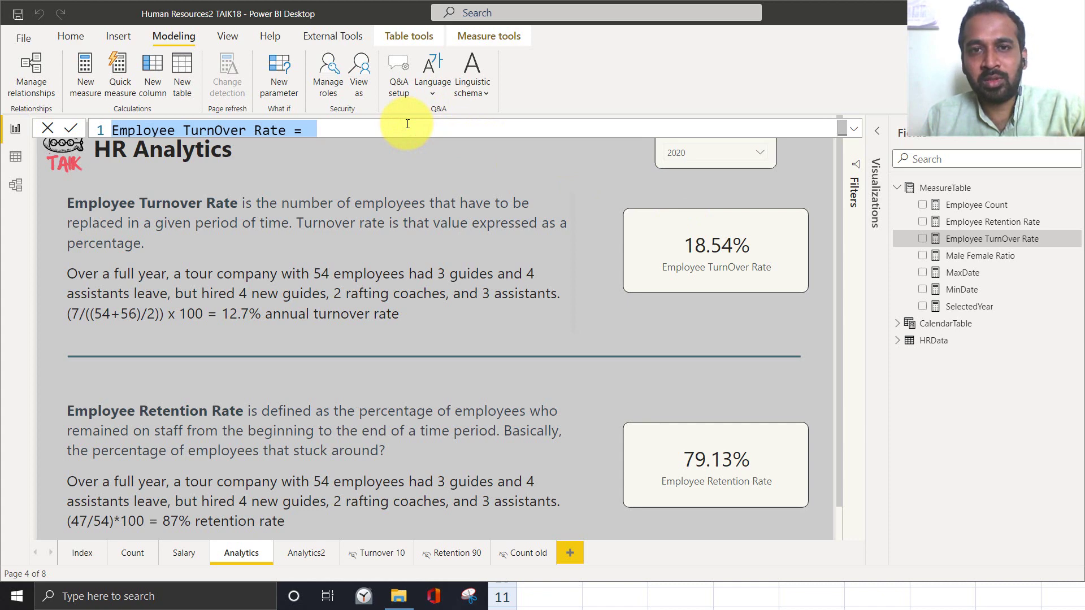
click(973, 308)
click(967, 324)
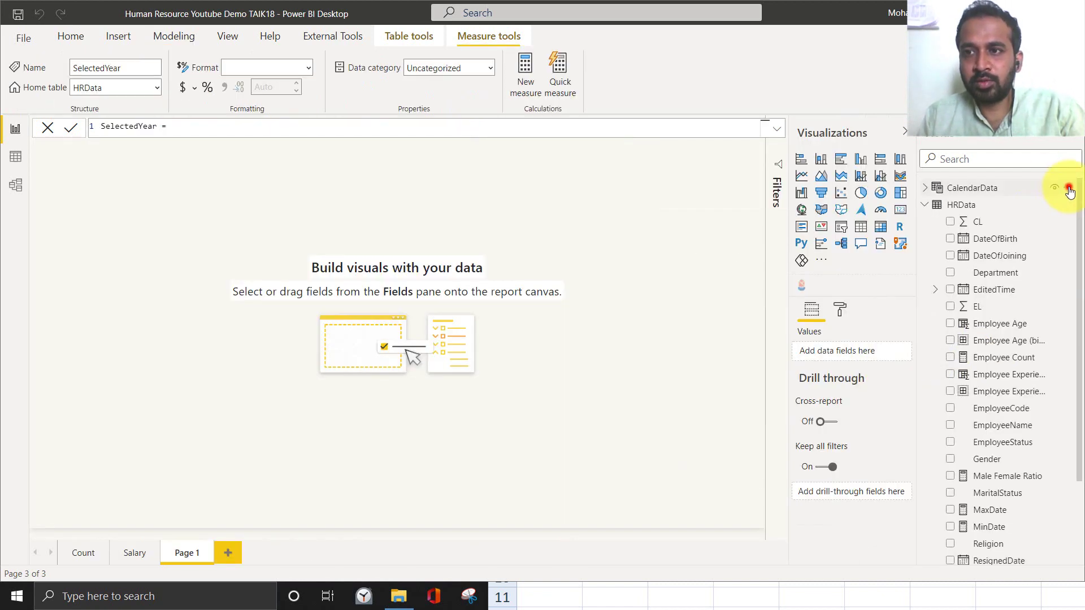
In the Human Resource Youtube Demo TAIK18 report, add the calculated column Year = YEAR(CalendarData[Date]) to CalendarData.
click(1069, 190)
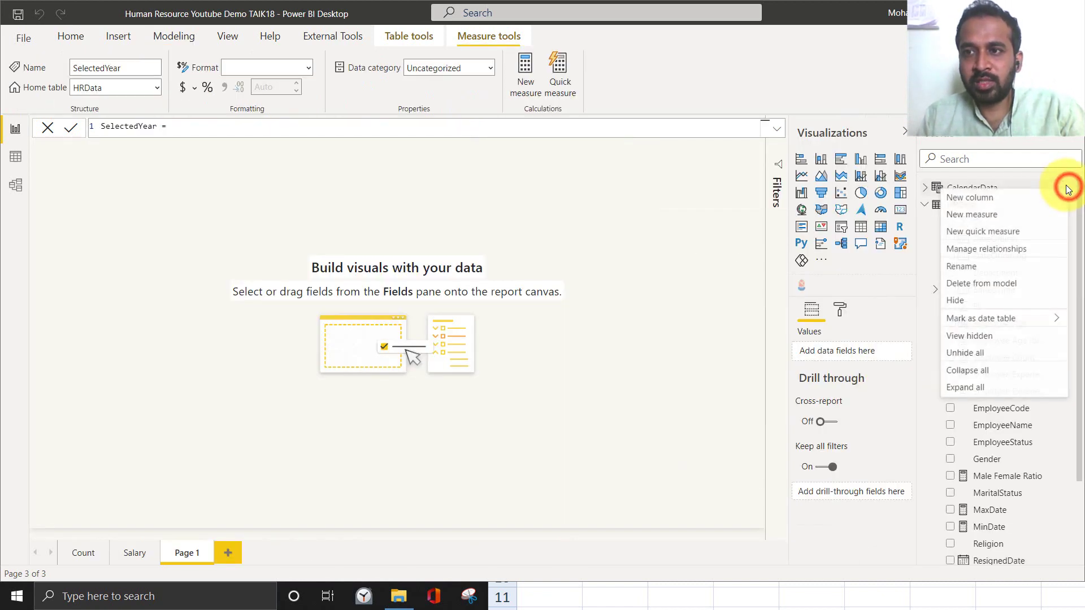
click(987, 201)
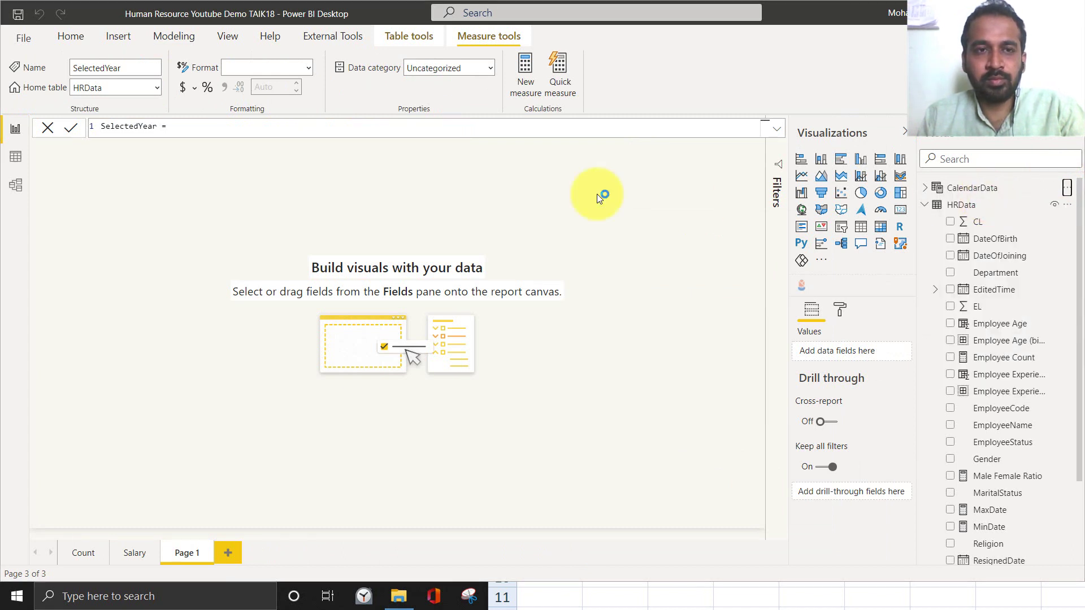
text(Year = YEAR(CalendarTable[Date]))
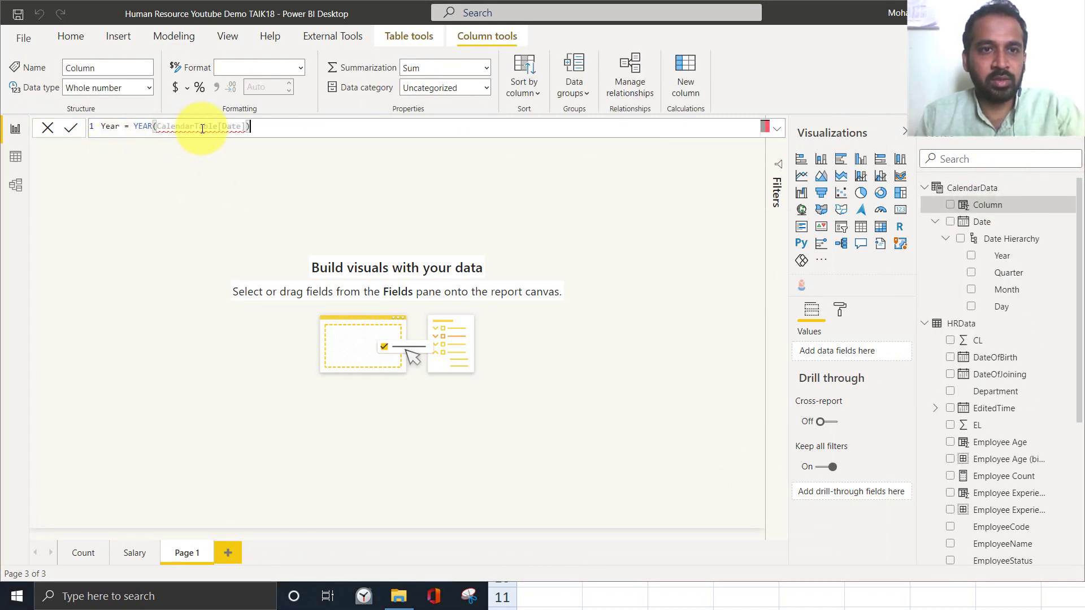
click(219, 126)
key(BackSpace)
key(BackSpace)
key(BackSpace)
key(BackSpace)
key(BackSpace)
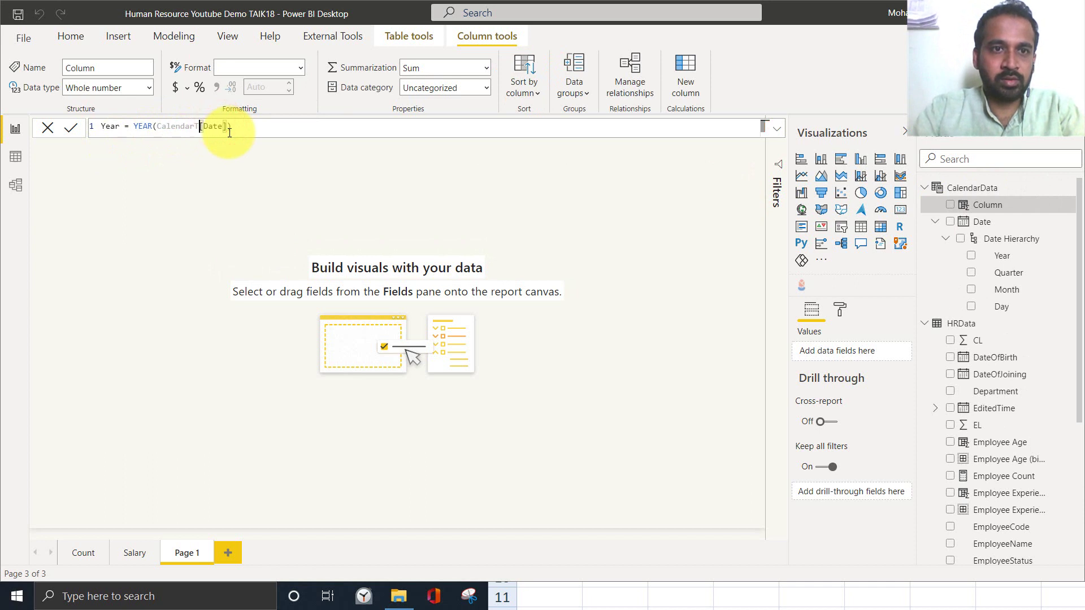
text(Data)
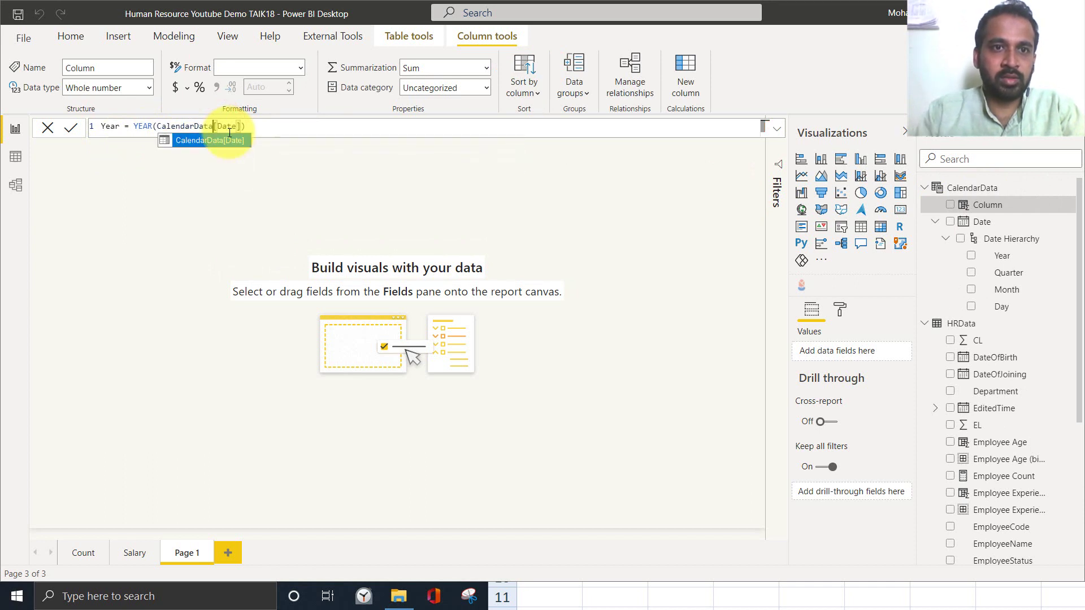
click(72, 127)
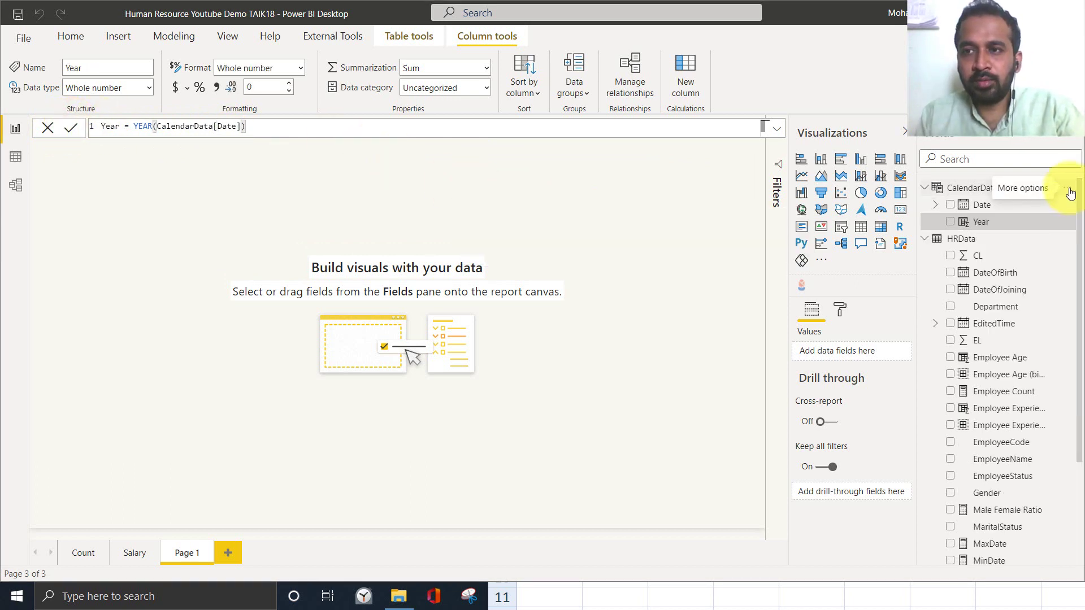
Add the measure SelectedYear = SELECTEDVALUE(CalendarData[Year]) to the CalendarData table.
click(1069, 188)
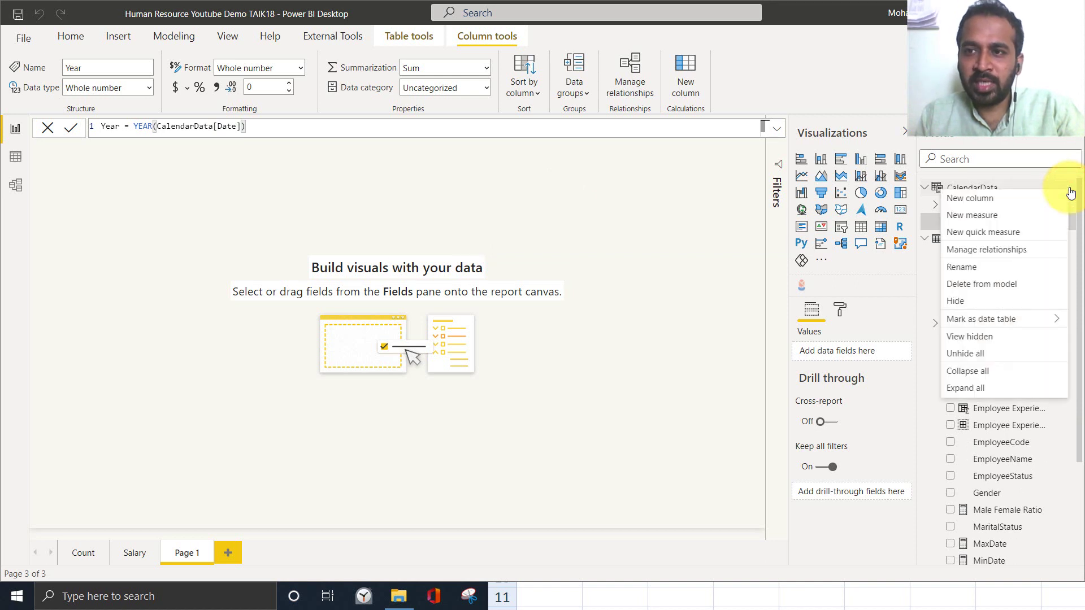
click(995, 217)
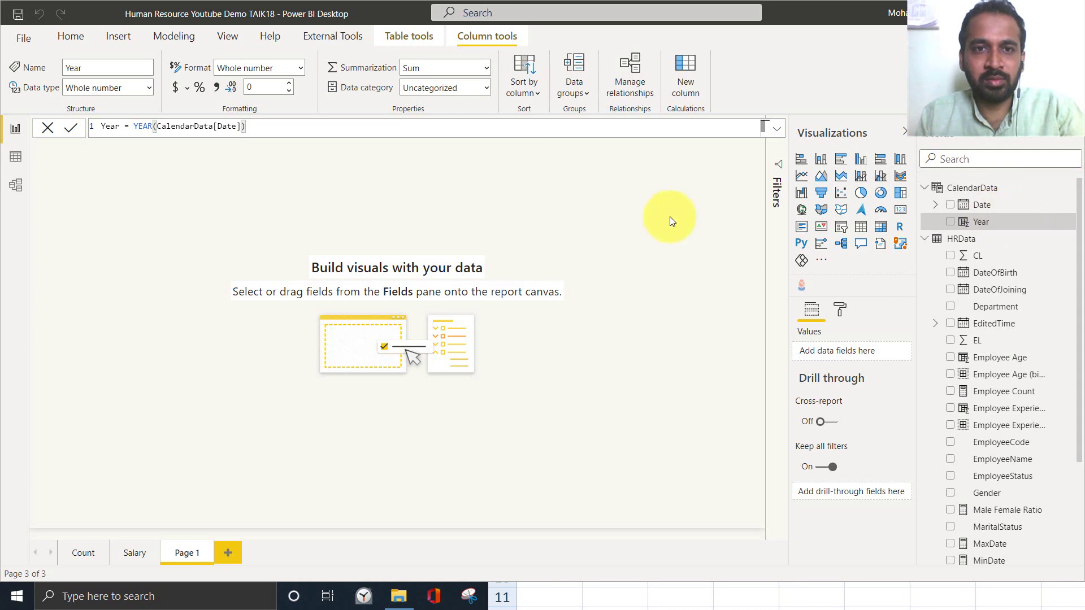
text(SelectedYear = SELECTEDVALUE(CalendarTable[Year]))
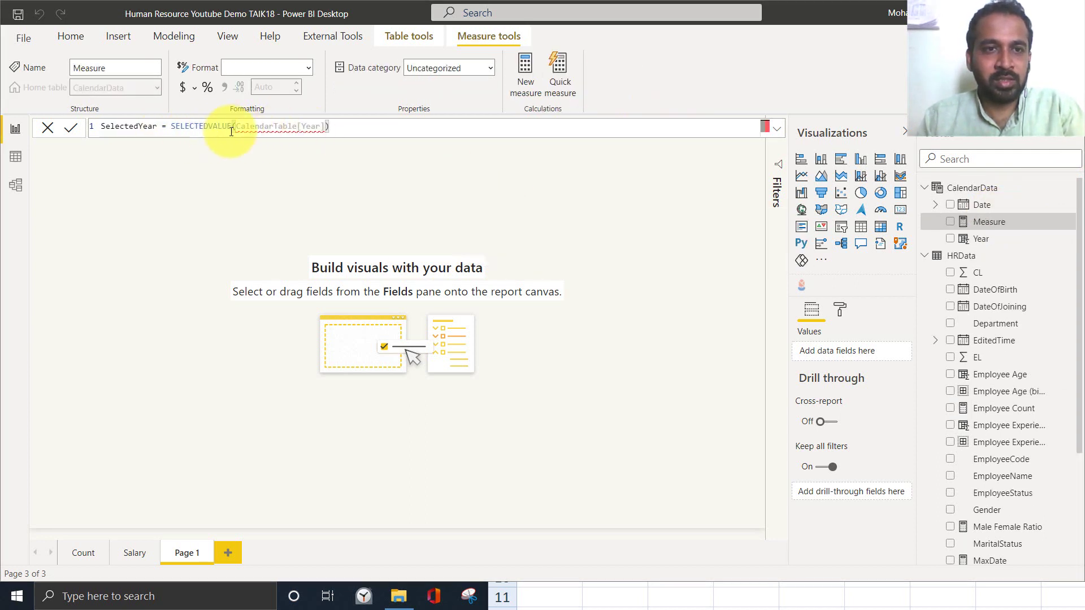
click(292, 126)
key(BackSpace)
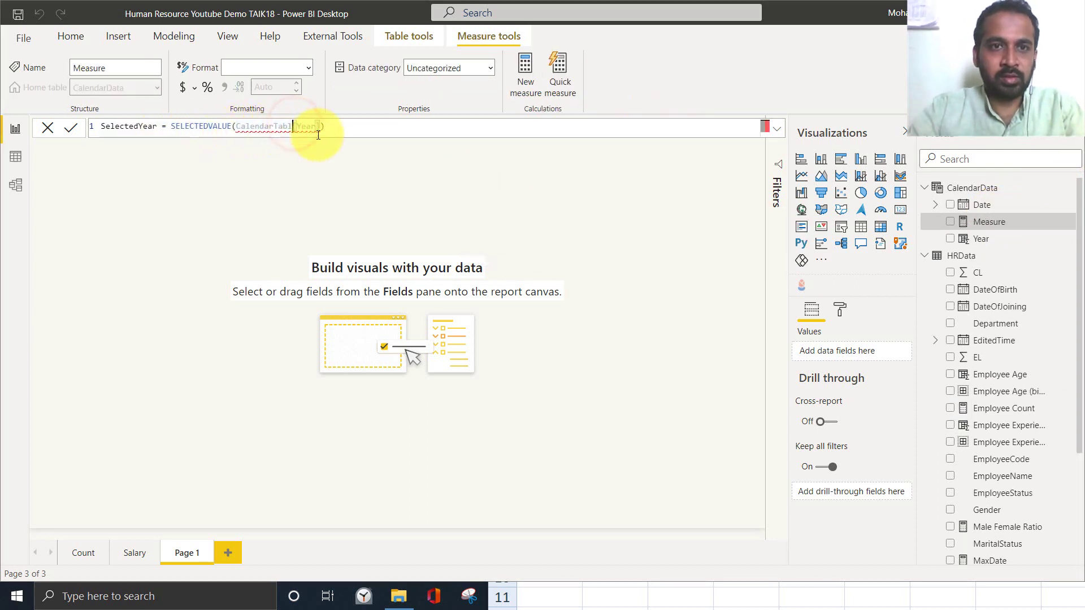
key(BackSpace)
text(D)
key(Down)
key(Down)
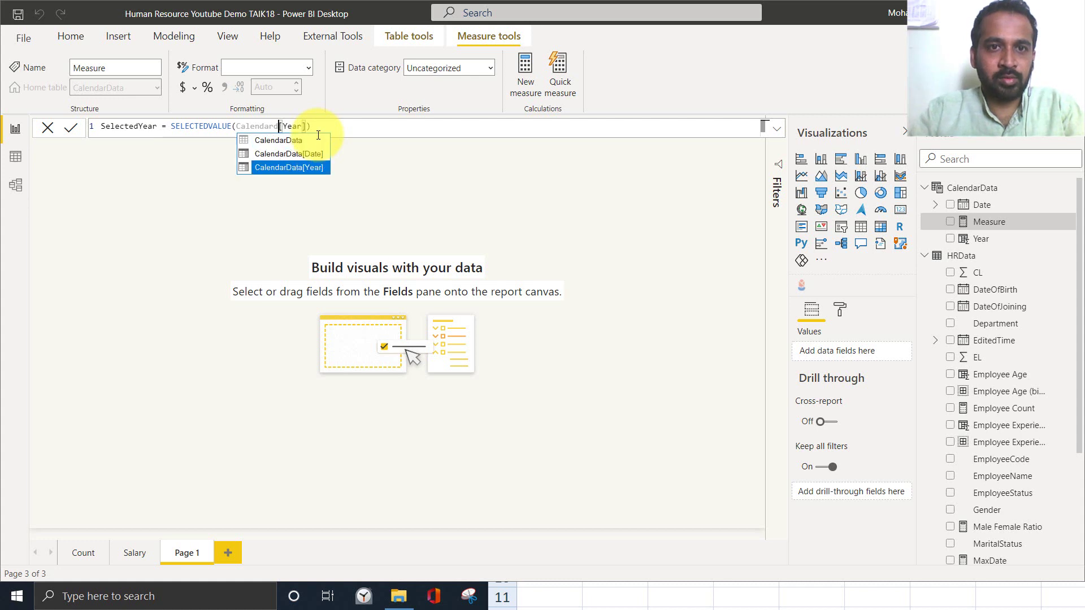
key(Tab)
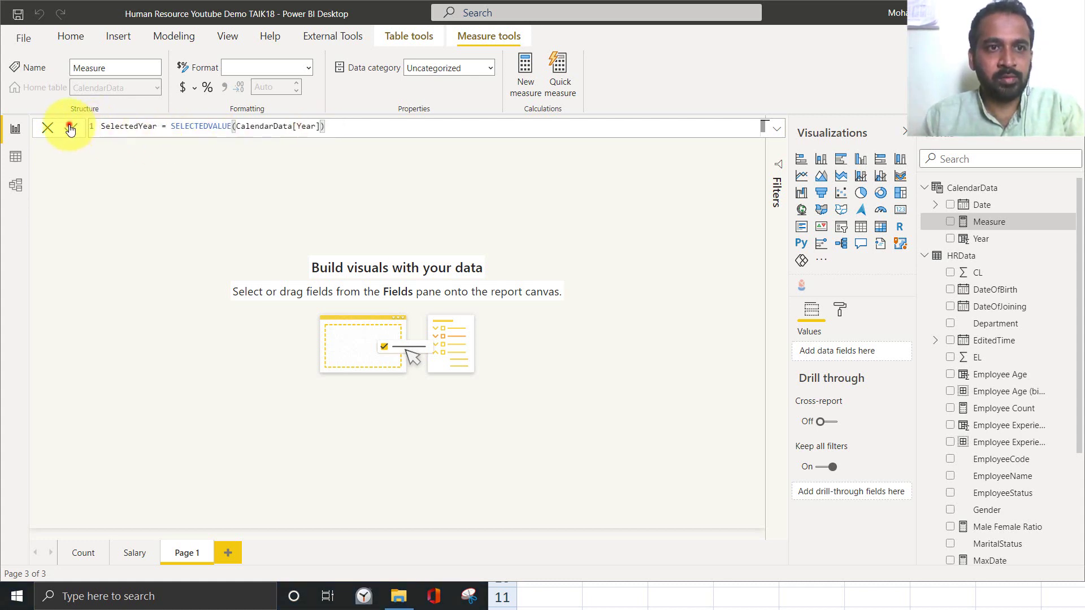
click(70, 127)
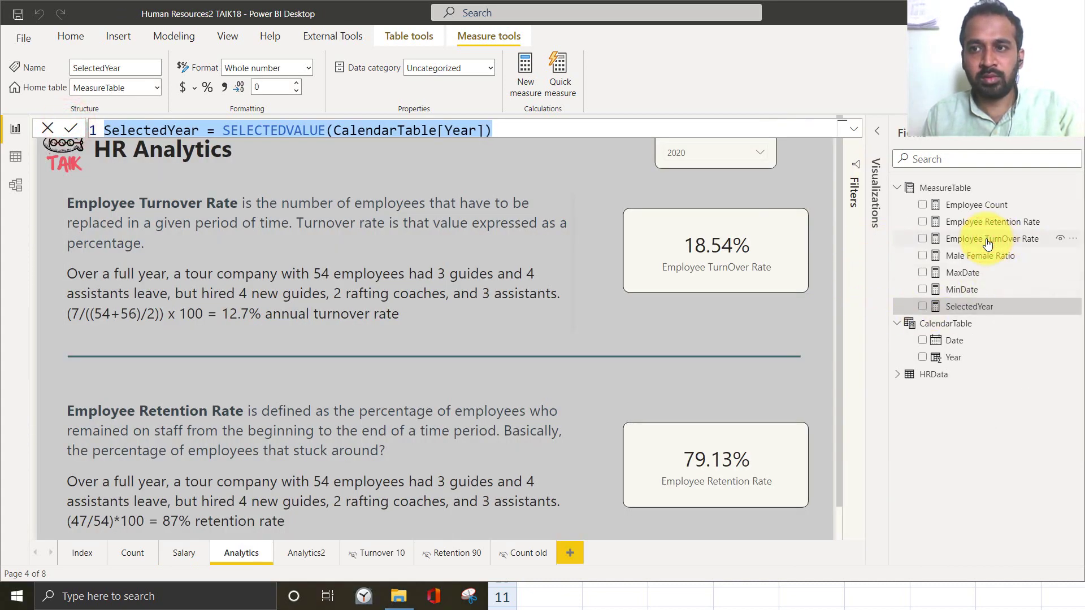
Copy the Employee TurnOver Rate formula from the Human Resources2 TAIK18 report into a new measure in the demo report's HRData table.
click(298, 130)
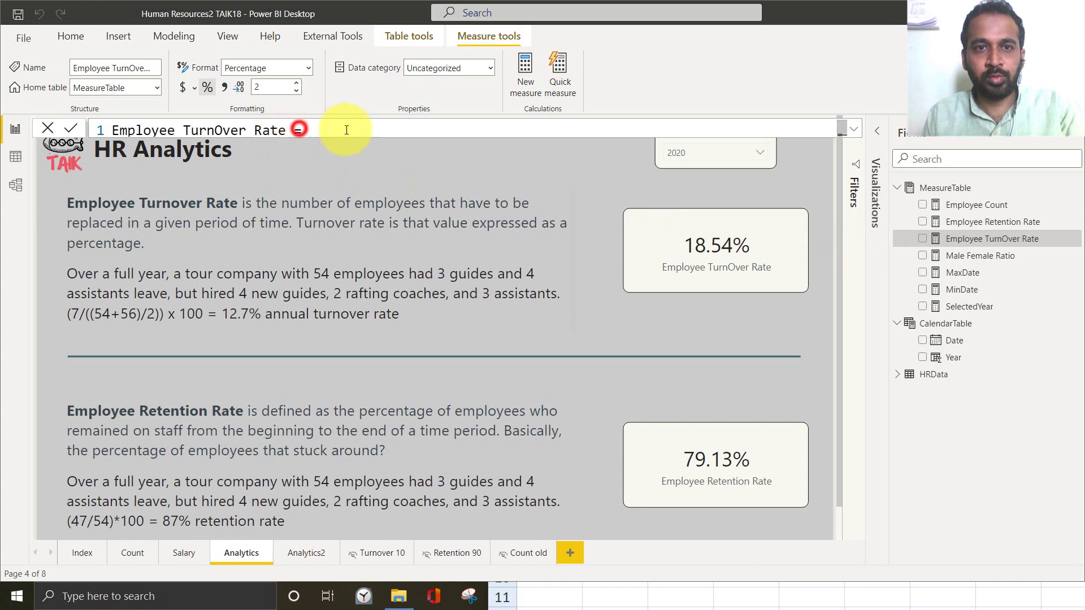
key(ctrl+a)
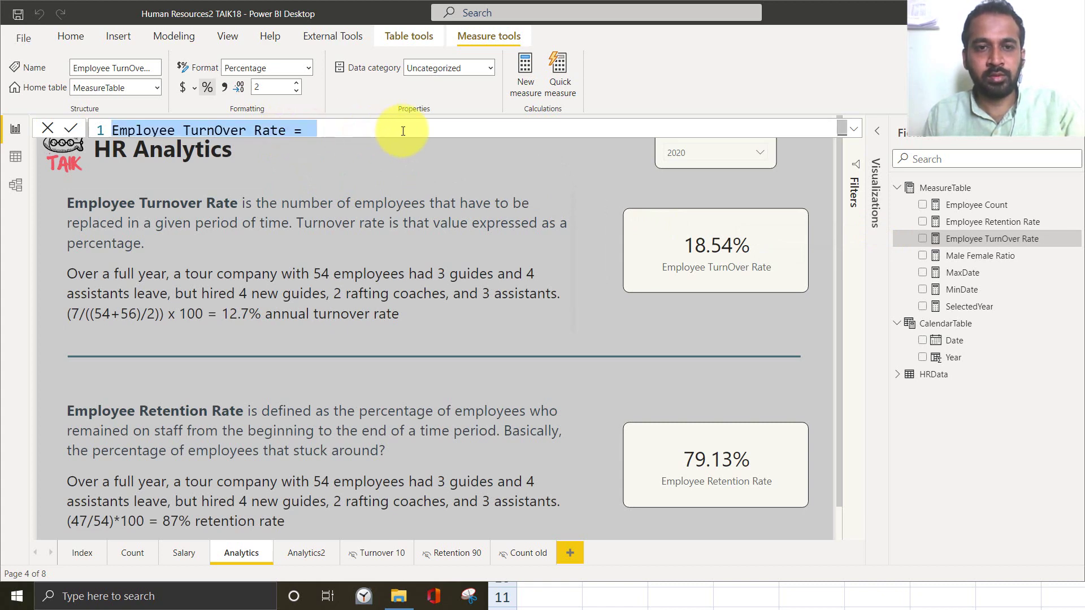
key(alt+Tab)
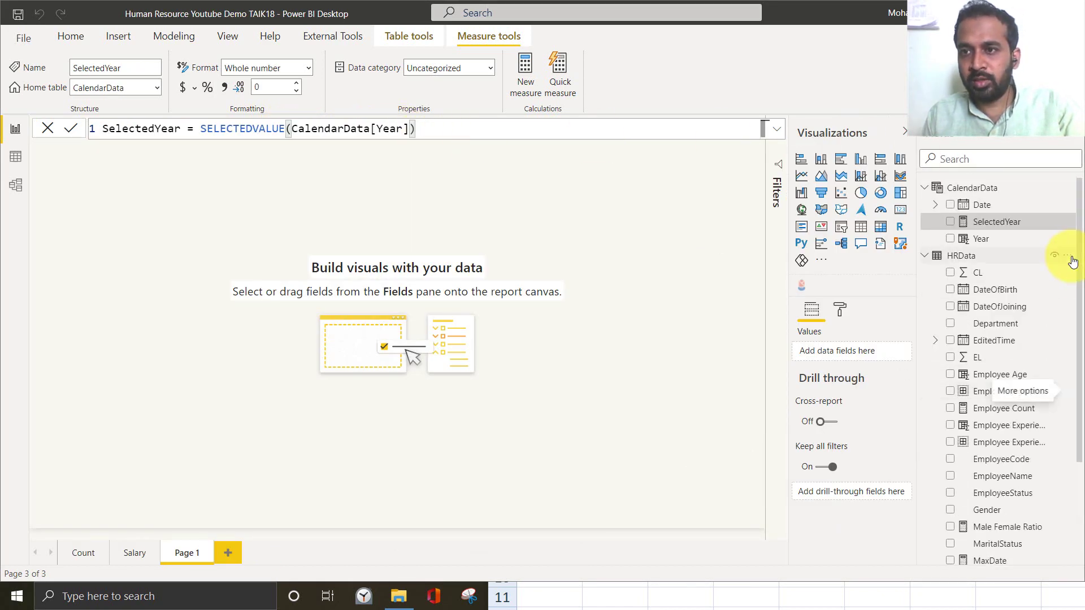
click(1070, 258)
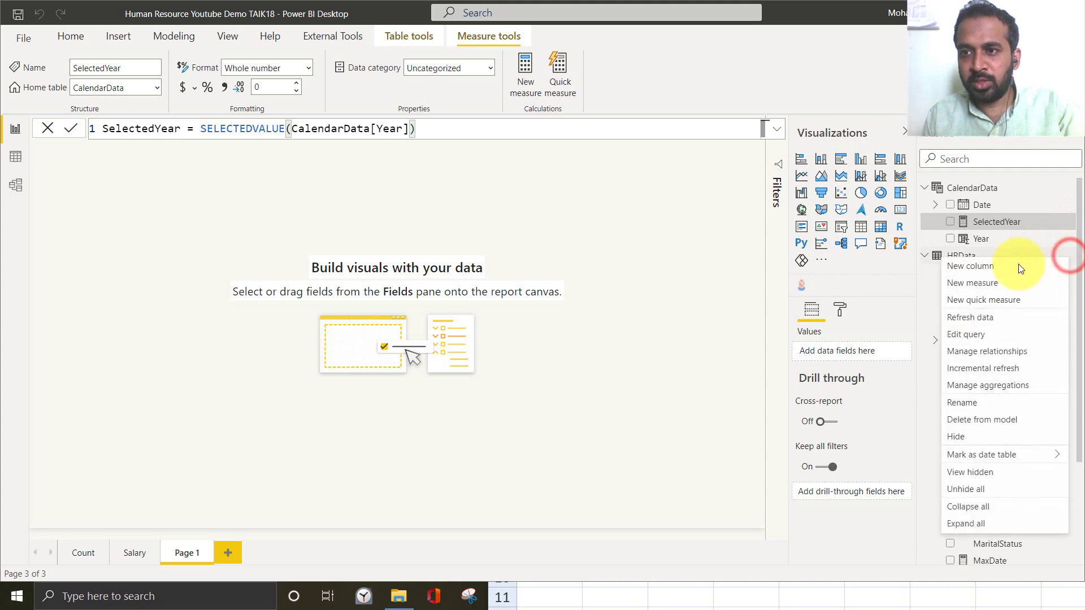
click(986, 284)
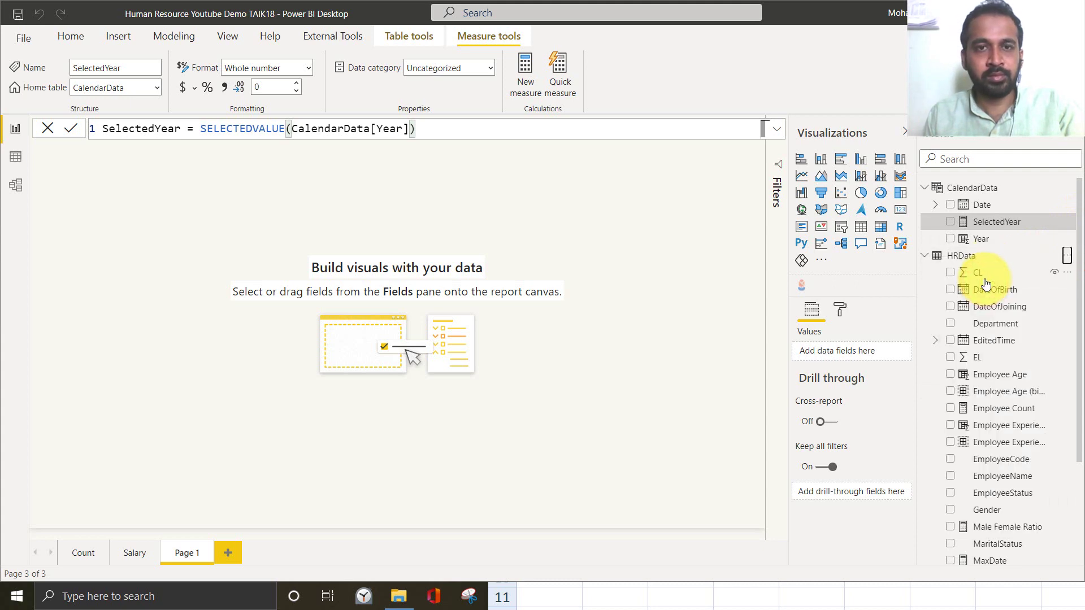
text(Employee TurnOver Rate = VAR _SelVal = [SelectedYear] VAR _TillLastYear = CALCULATE(COUNT(HRData[EmployeeCode]), CalendarTable[Year]<=_SelVal-1) VAR _TillThisYear = CALCULATE(COUNT(HRData[EmployeeCode]), CalendarTable[Year]<=_SelVal) VAR _ResignedThisYear  =CALCULATE(COUNT(HRData[EmployeeCode]), USERELATIONSHIP(CalendarTable[Date],HRData[ResignedDate]) , CalendarTable[Year]=_SelVal) VAR _ForTO = DIVIDE( (_TillLastYear+_TillThisYear),2,0) RETURN DIVIDE(_ResignedThisYear, _ForTO,0))
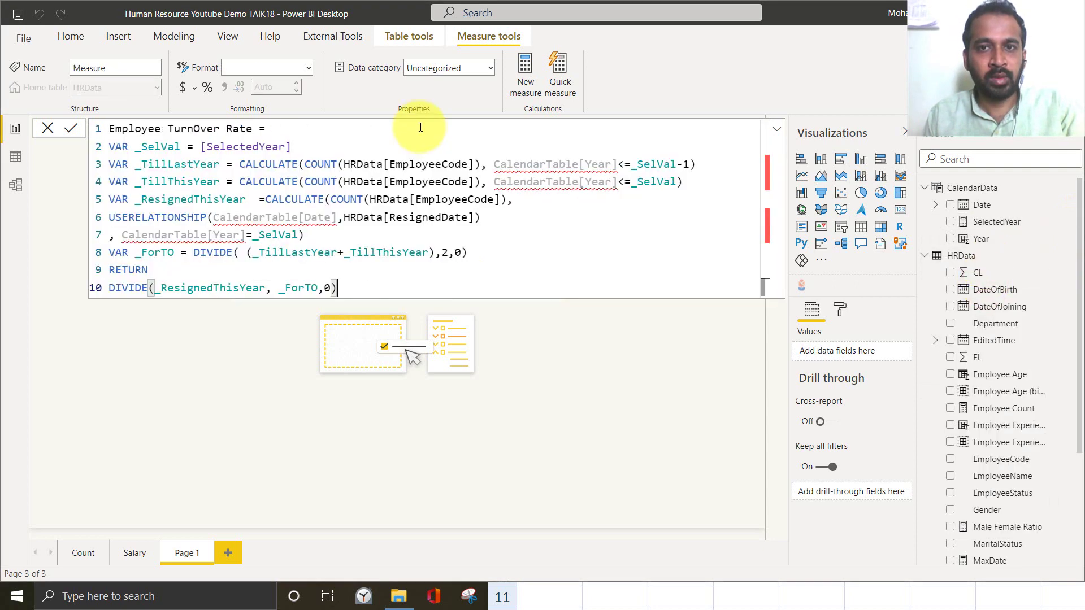
Change the year filter in the _TillLastYear variable to reference CalendarData[Year].
click(580, 164)
key(BackSpace)
key(BackSpace)
key(BackSpace)
key(BackSpace)
key(BackSpace)
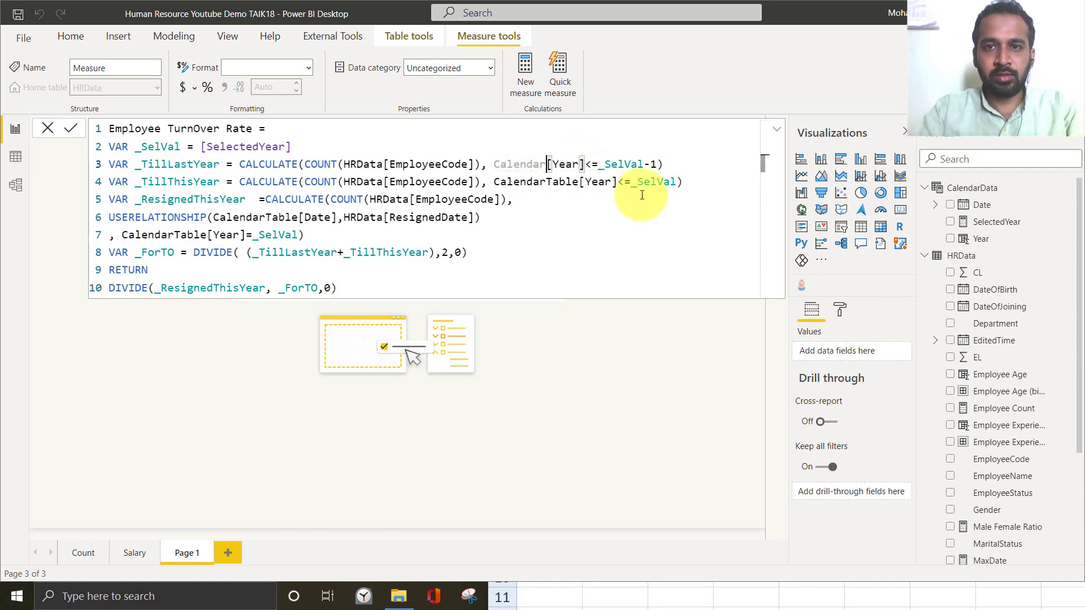
text(d)
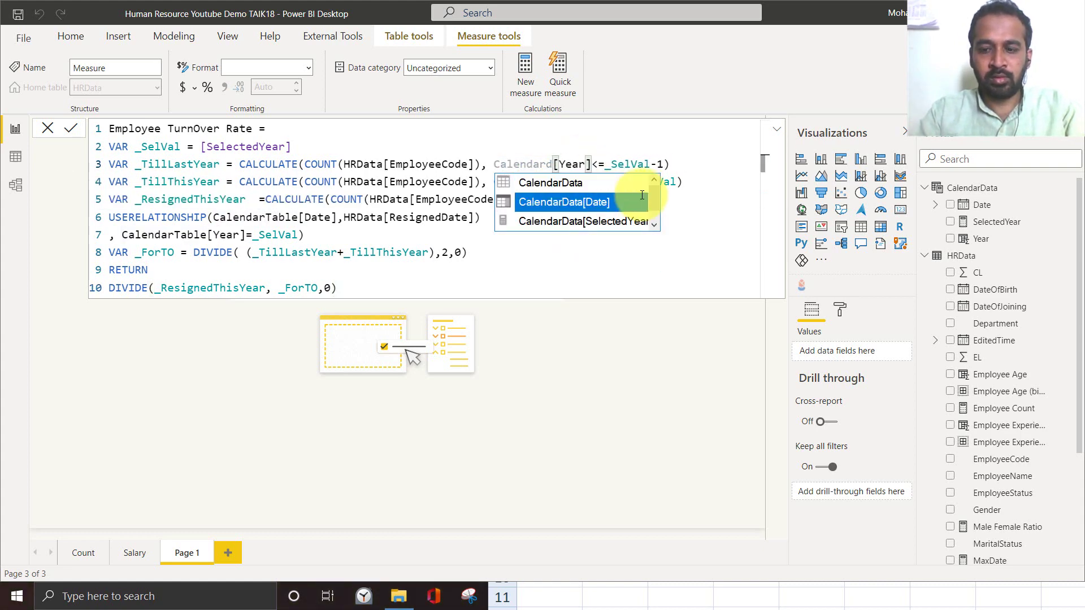
key(Up)
key(Tab)
key(Escape)
Change the year filter in the _TillThisYear variable to reference CalendarData[Year].
key(Down)
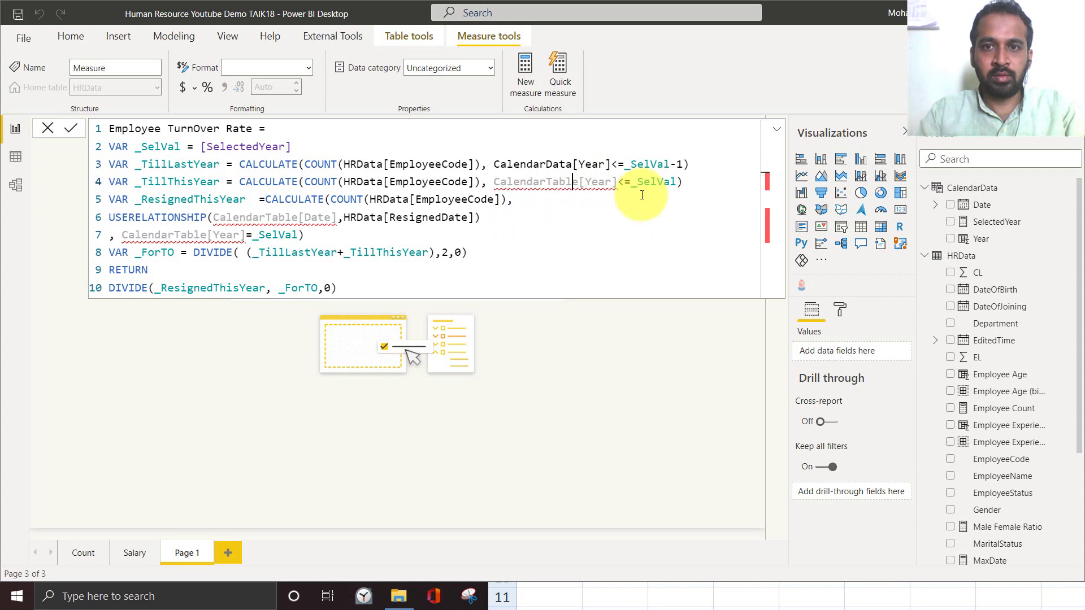
key(BackSpace)
key(BackSpace)
key(BackSpace)
key(BackSpace)
key(BackSpace)
text(dat)
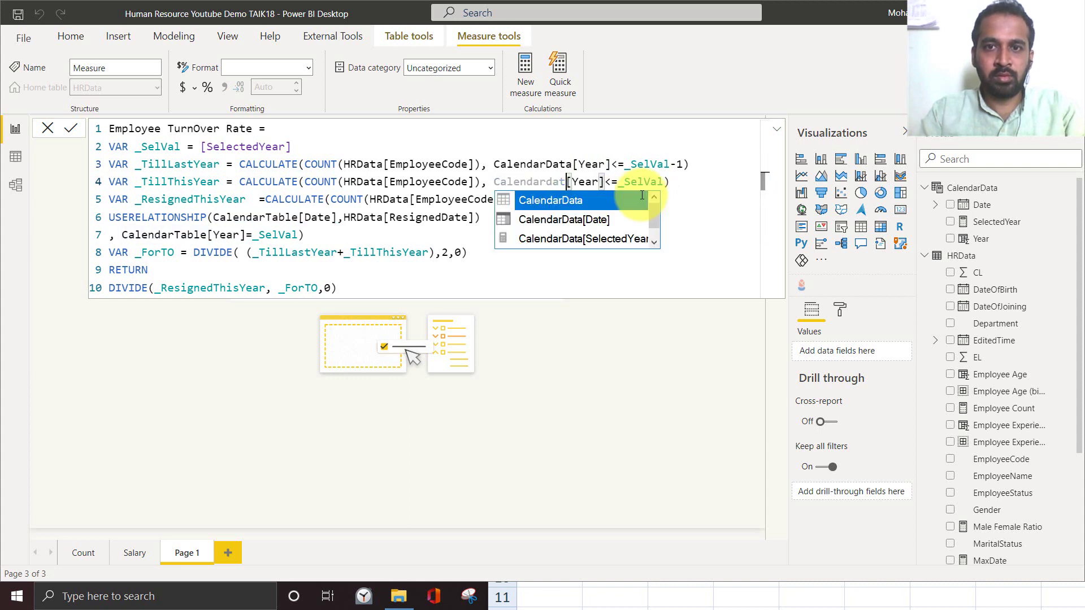
key(Tab)
key(Escape)
Point the USERELATIONSHIP function in _ResignedThisYear to CalendarData[Date].
key(Down)
key(Down)
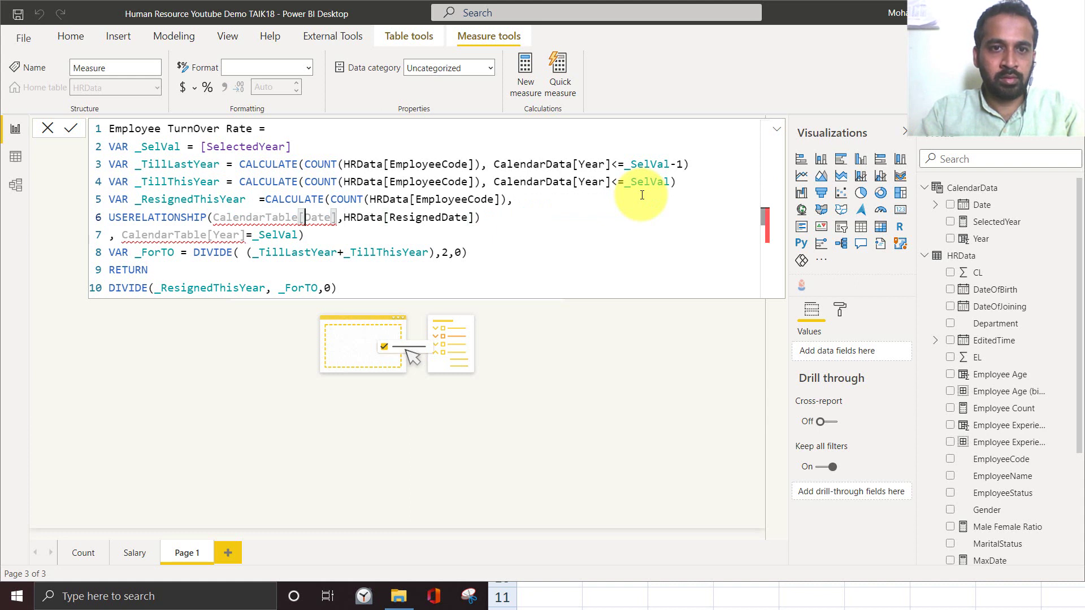
key(Left)
key(BackSpace)
key(BackSpace)
key(BackSpace)
key(BackSpace)
key(BackSpace)
text(da)
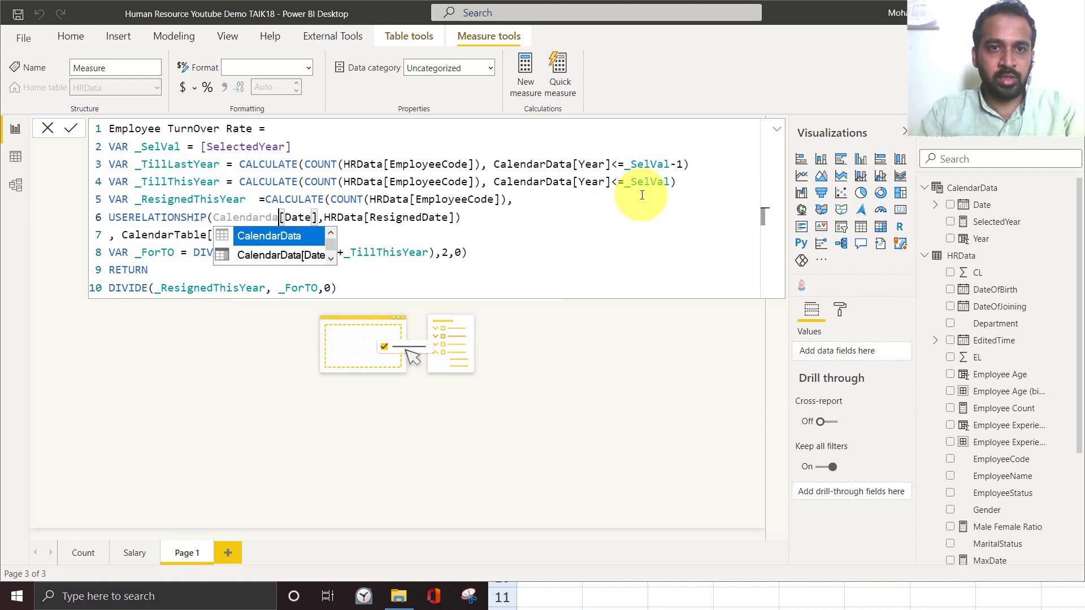
key(Tab)
key(Escape)
Change the closing filter of _ResignedThisYear to CalendarData[Year]=_SelVal.
key(Down)
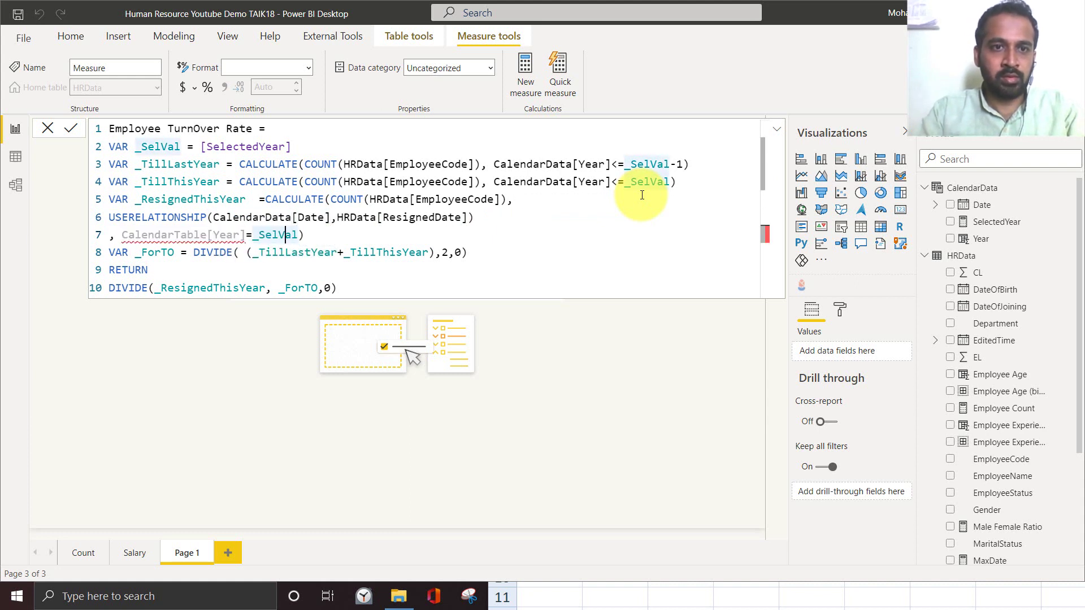
key(ctrl+Left)
key(ctrl+Left)
key(ctrl+Left)
key(BackSpace)
key(BackSpace)
key(BackSpace)
key(BackSpace)
key(BackSpace)
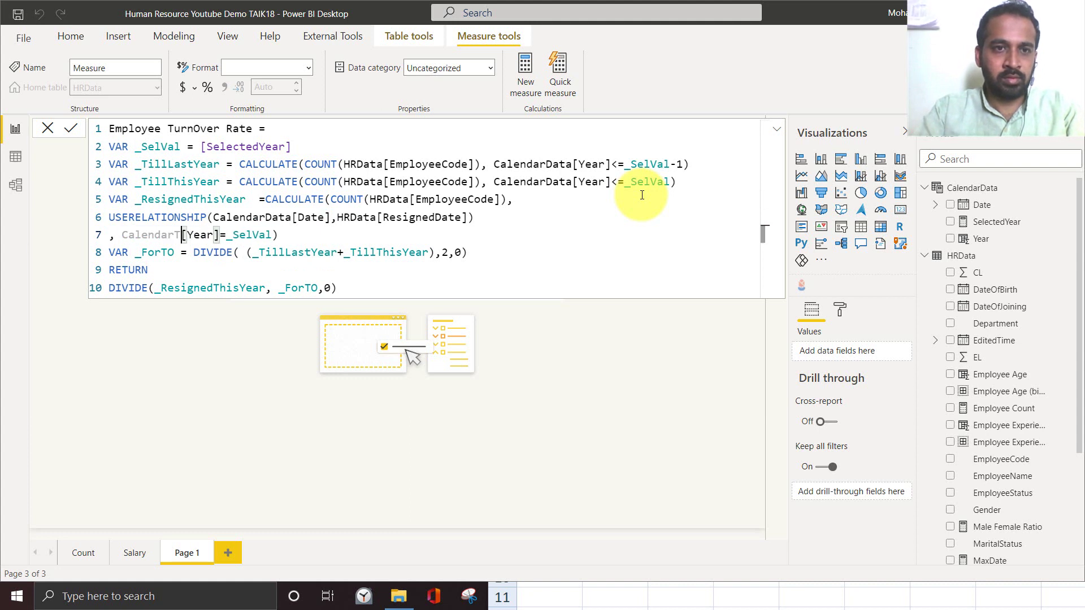
text(da)
key(Escape)
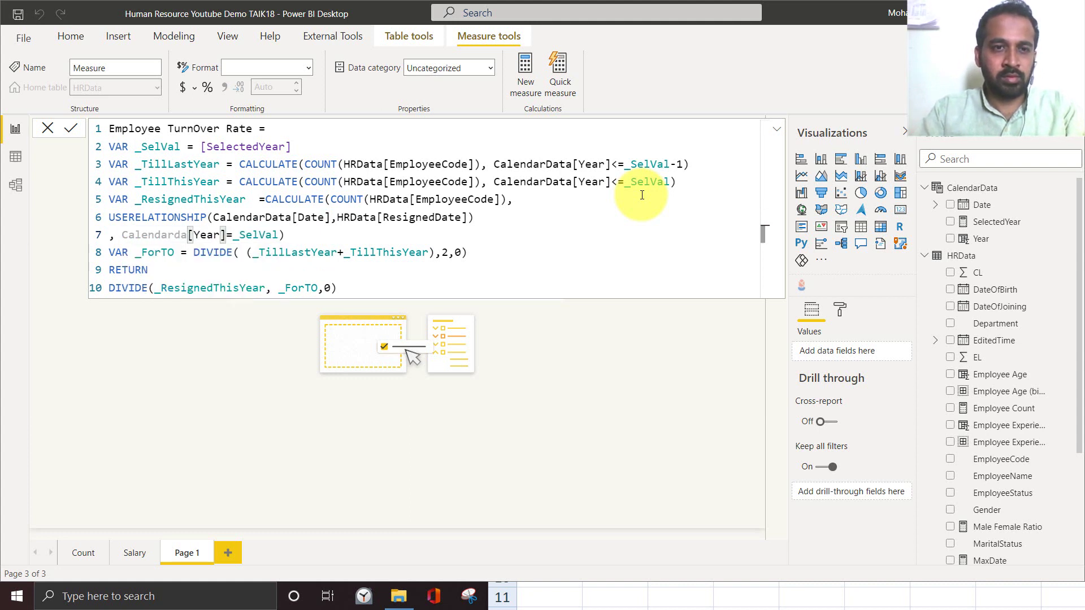
text(ta)
key(Escape)
key(Up)
key(Up)
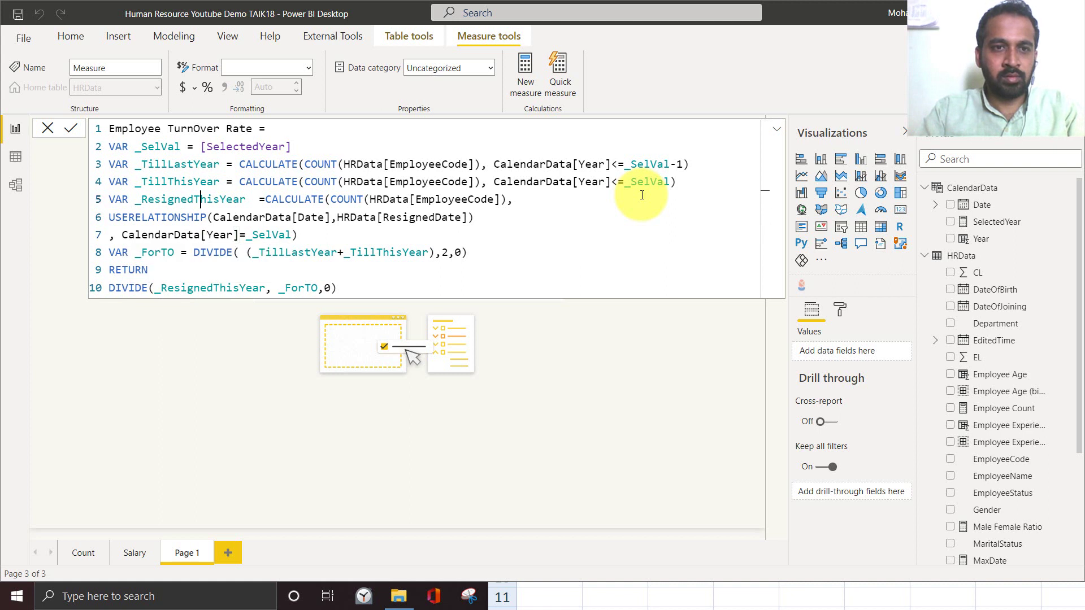
Review the variables of the Employee TurnOver Rate formula and commit the measure.
click(129, 145)
drag(130, 143, 291, 146)
drag(162, 164, 286, 165)
drag(175, 182, 338, 186)
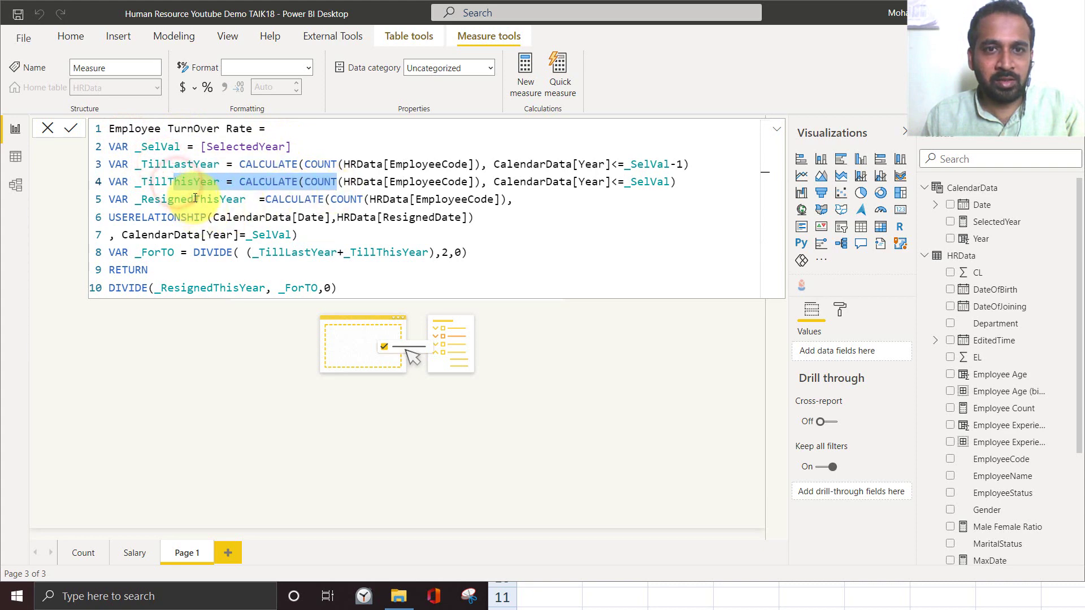
drag(193, 199, 297, 235)
drag(173, 253, 403, 252)
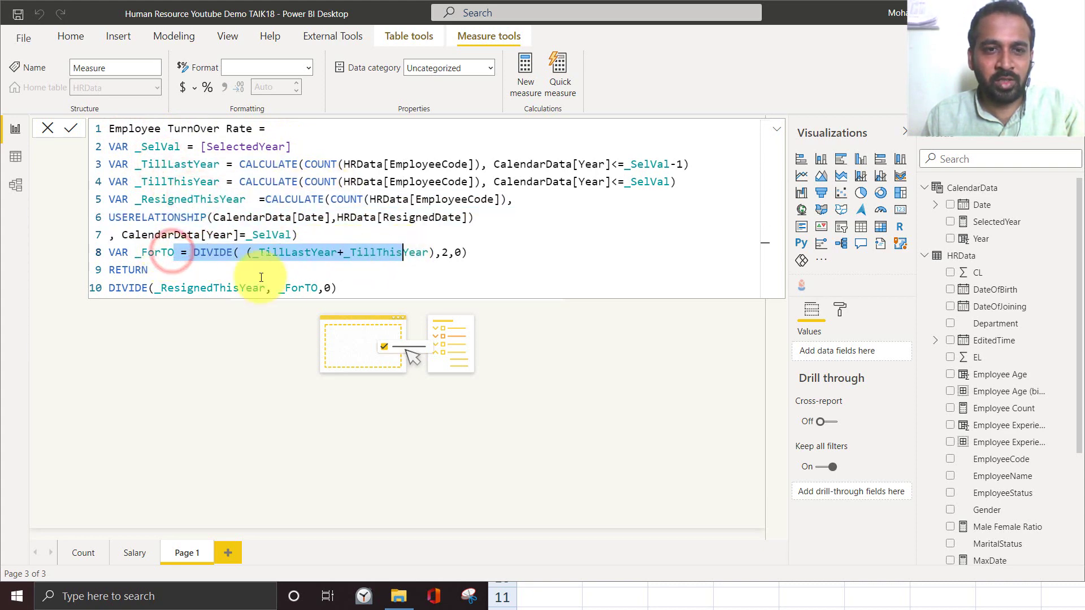
click(75, 129)
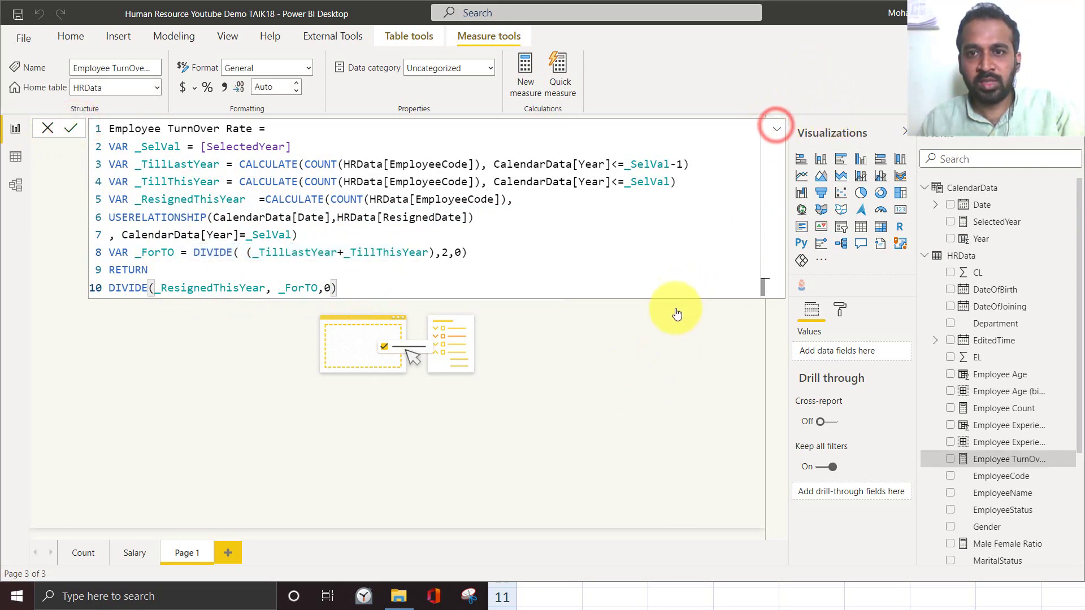
click(642, 317)
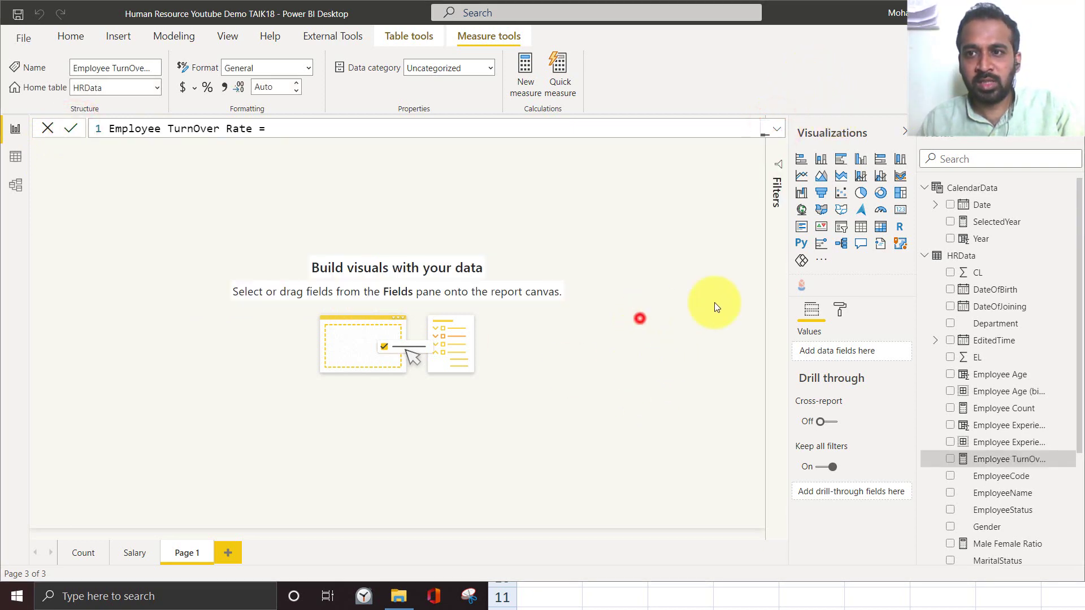
Add a slicer for the CalendarData Year field and set its style to Dropdown.
click(951, 239)
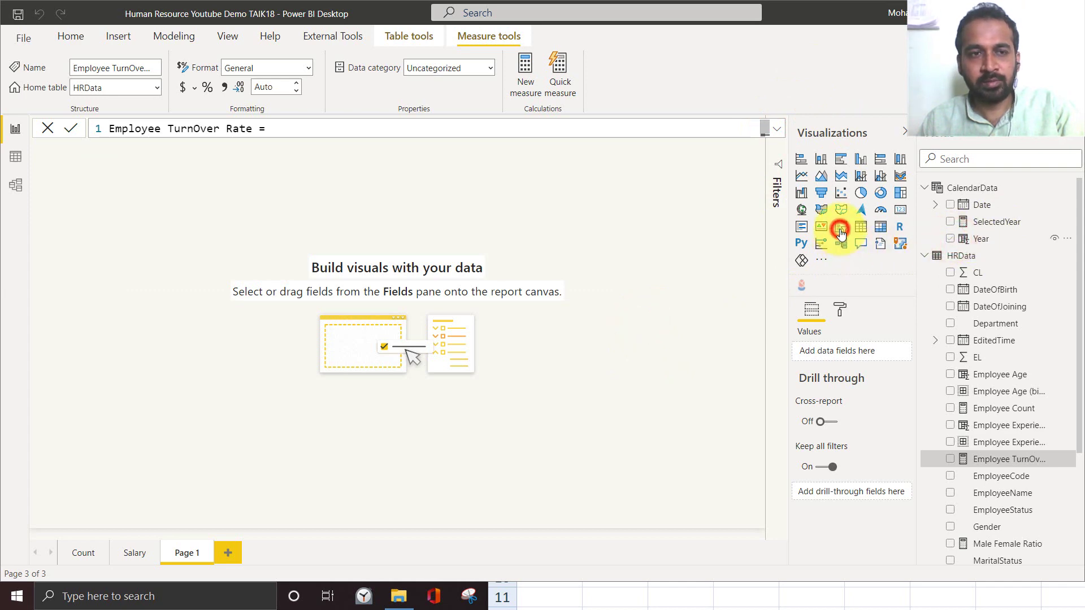
click(841, 229)
click(175, 126)
click(214, 165)
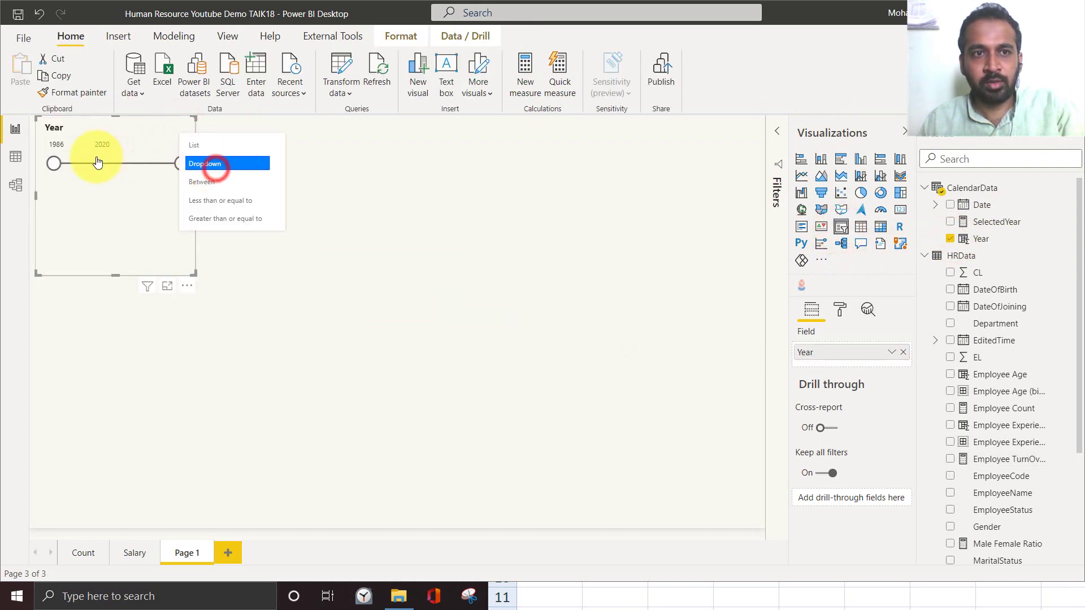
Filter the Year slicer to 2020 and move it to the upper-right area of the report page.
click(168, 150)
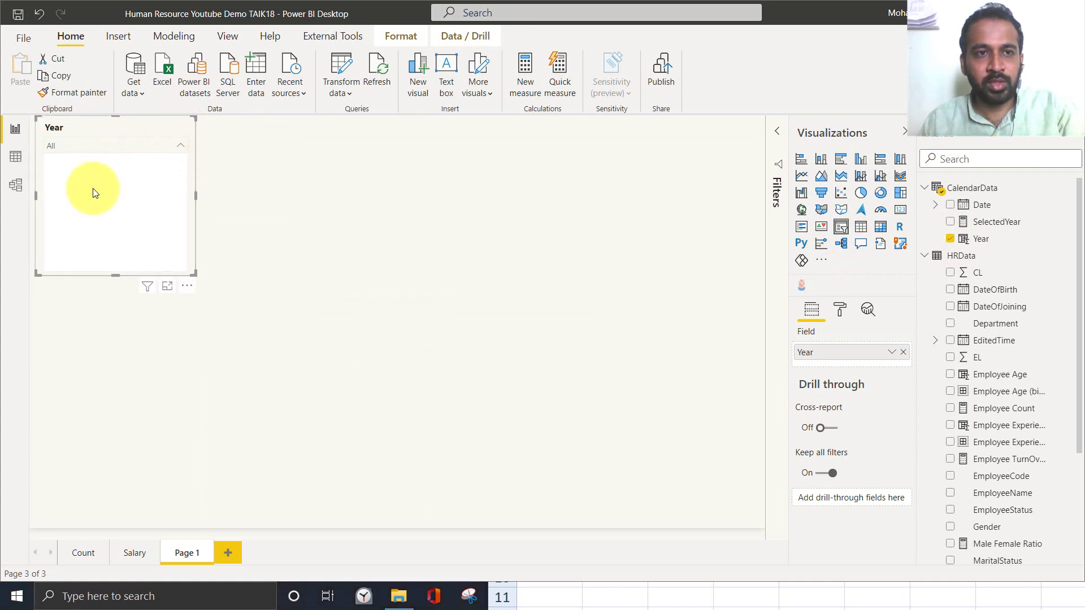
scroll(93, 209, down, 5)
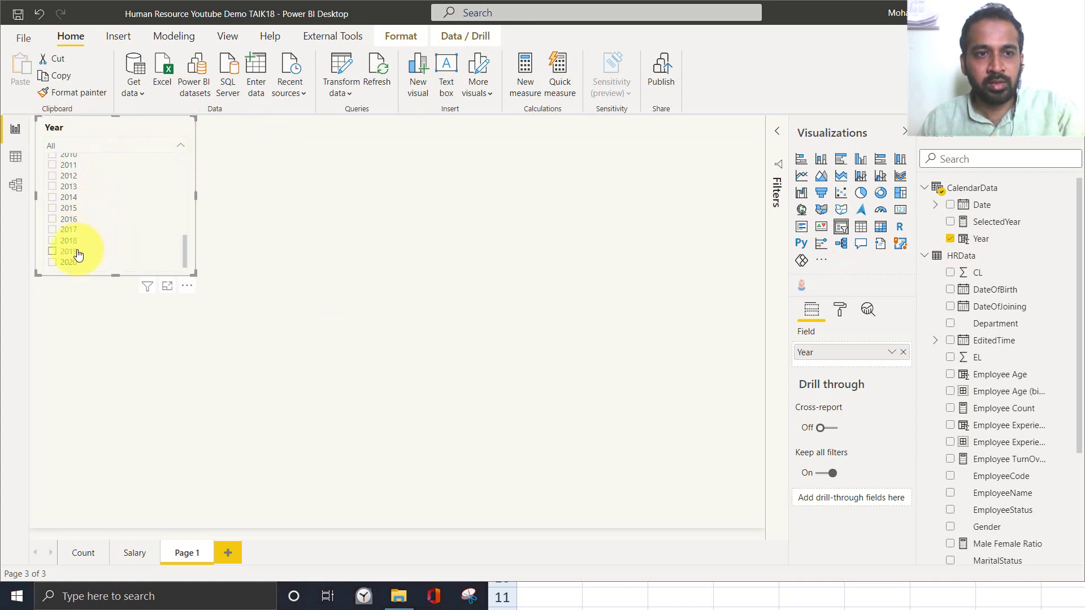
click(74, 266)
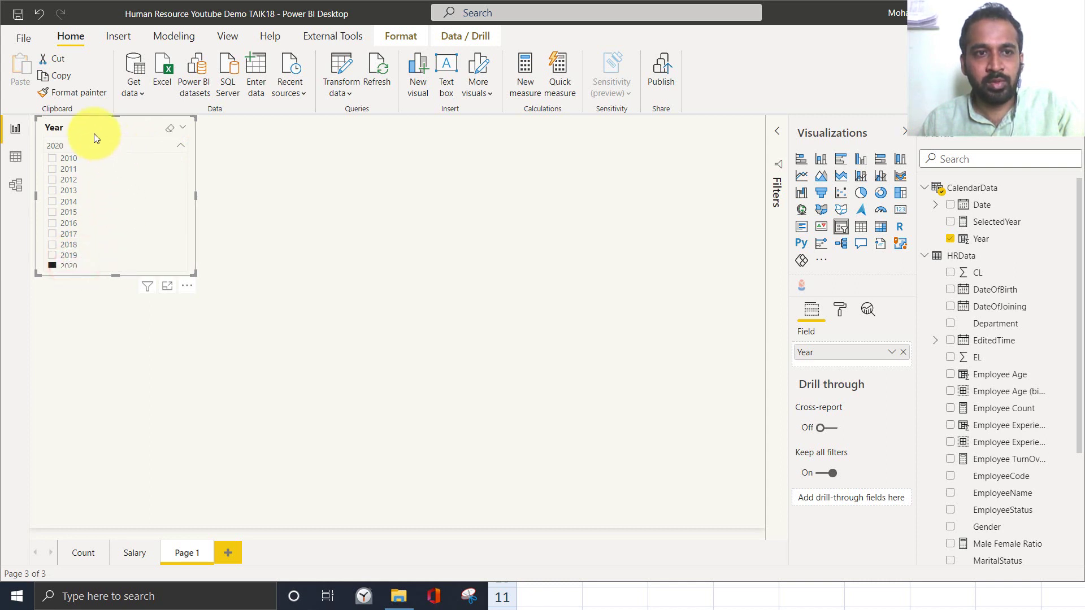
drag(87, 127, 769, 153)
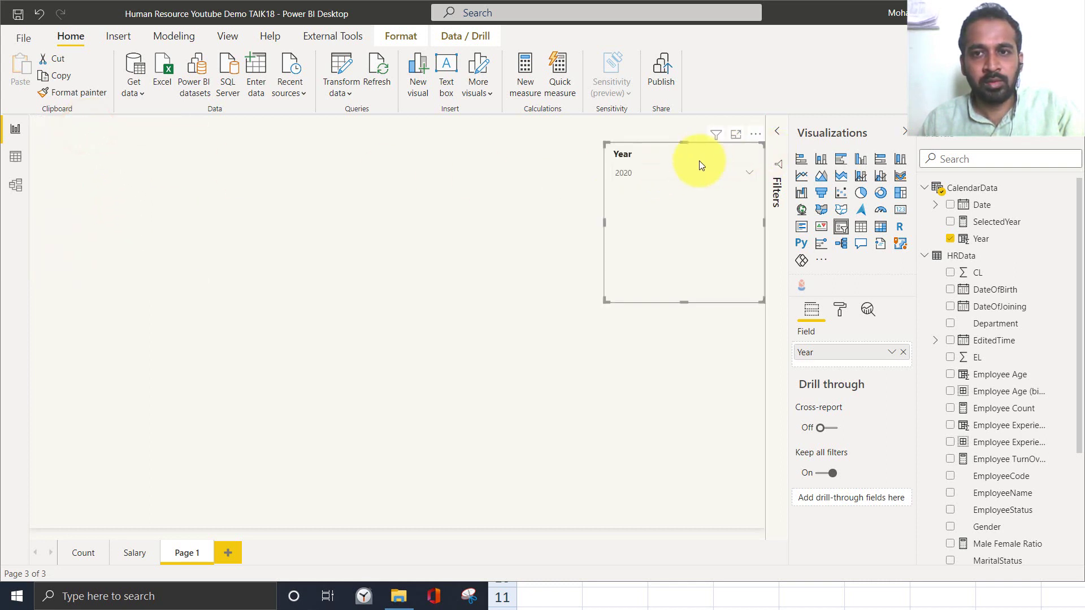
Add a card visual to the report page showing the Employee TurnOver Rate measure.
click(517, 236)
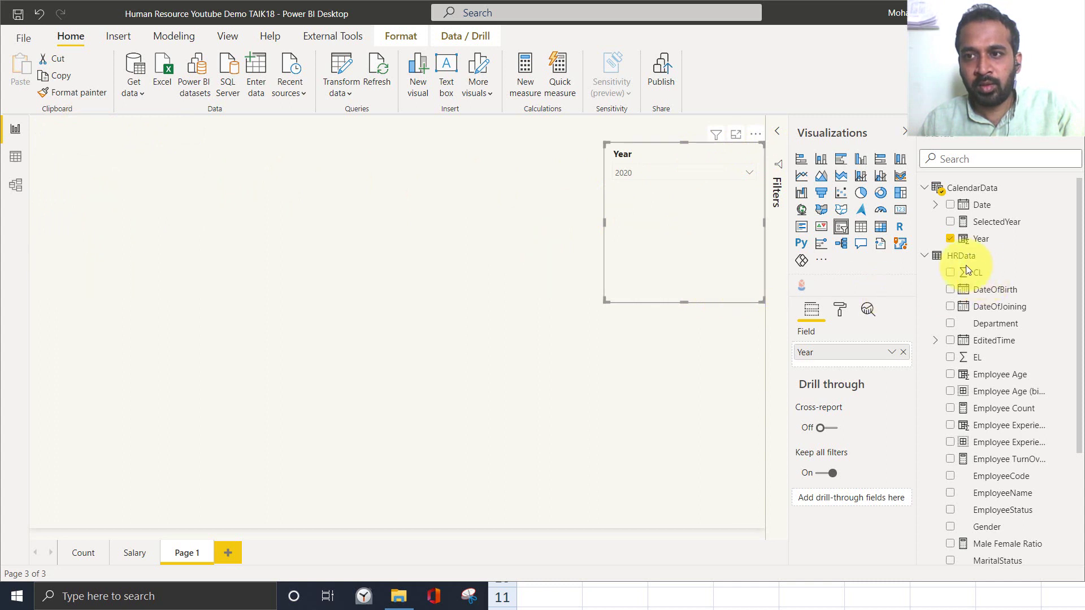
click(901, 210)
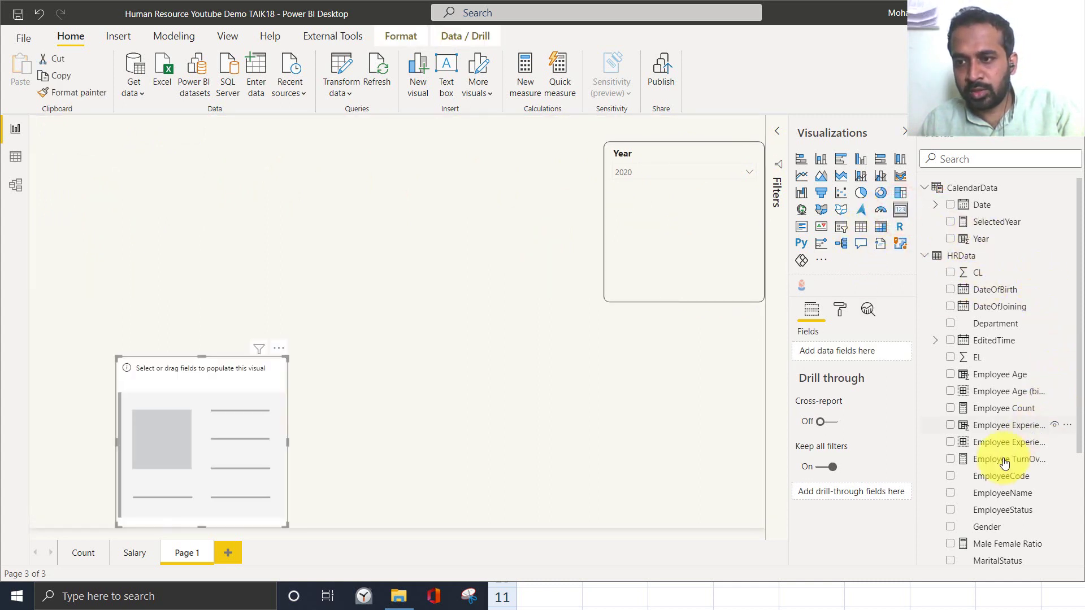
click(950, 460)
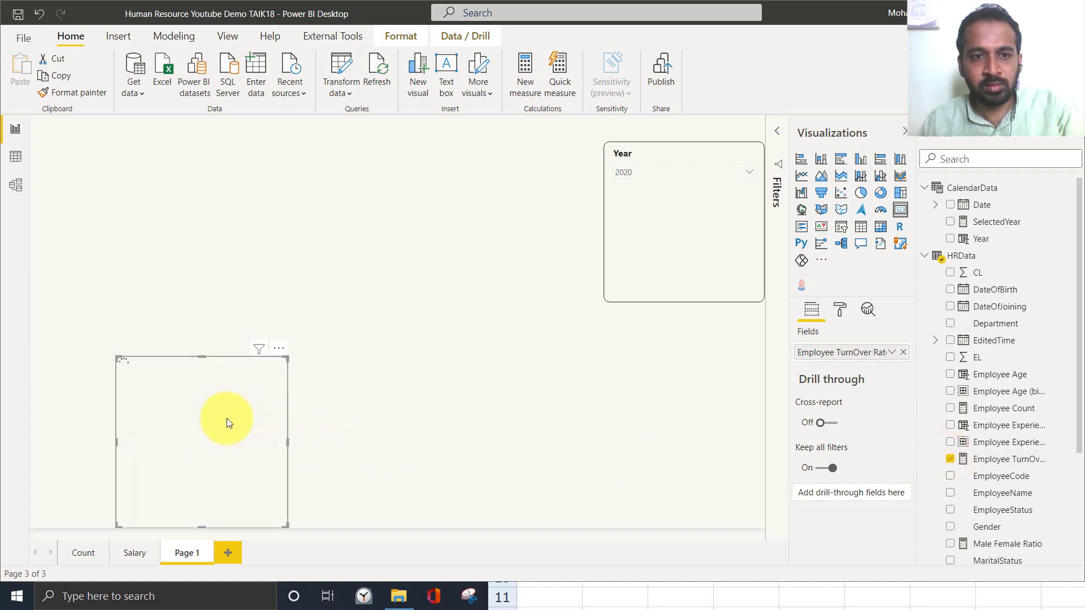
Format the Employee TurnOver Rate measure as a percentage and move its card beside the Year slicer.
click(998, 463)
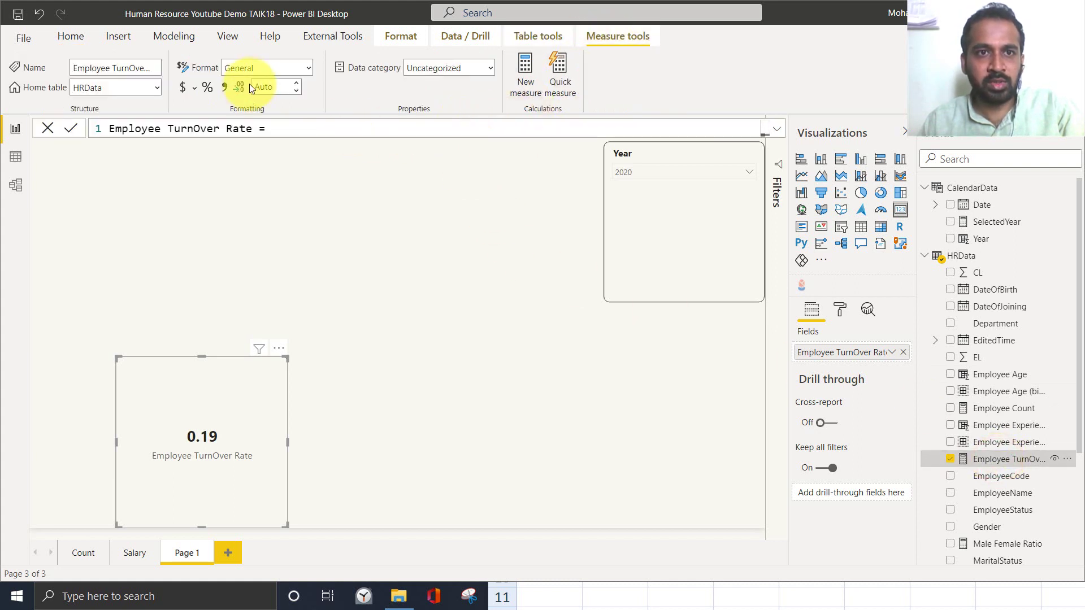
click(206, 87)
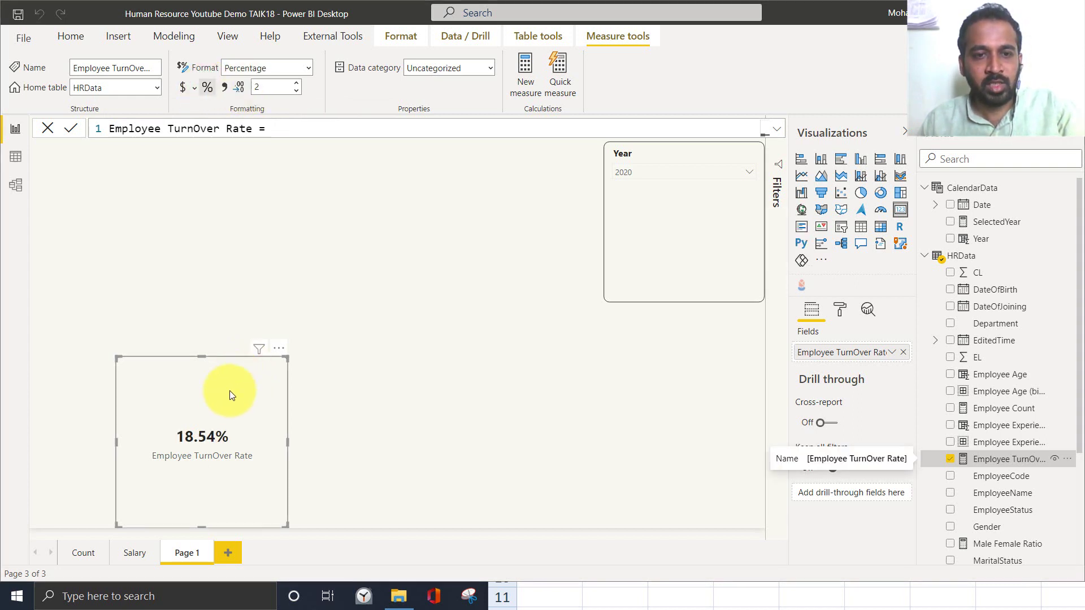
drag(395, 256, 473, 196)
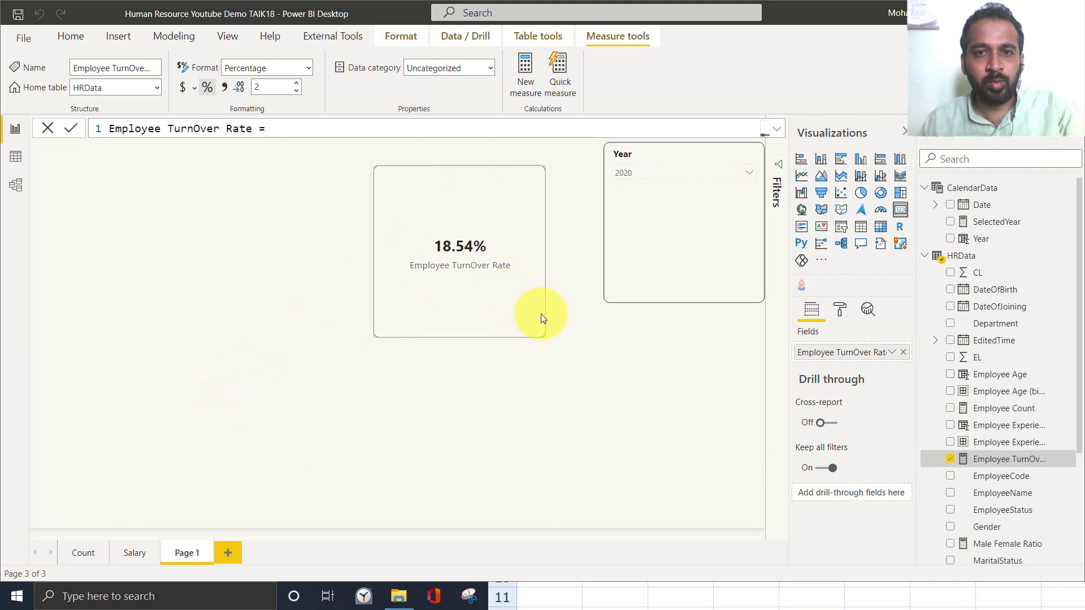
Switch to the Human Resources2 TAIK18 report to compare the turnover rate and read the Employee Retention Rate definition.
key(alt+Tab)
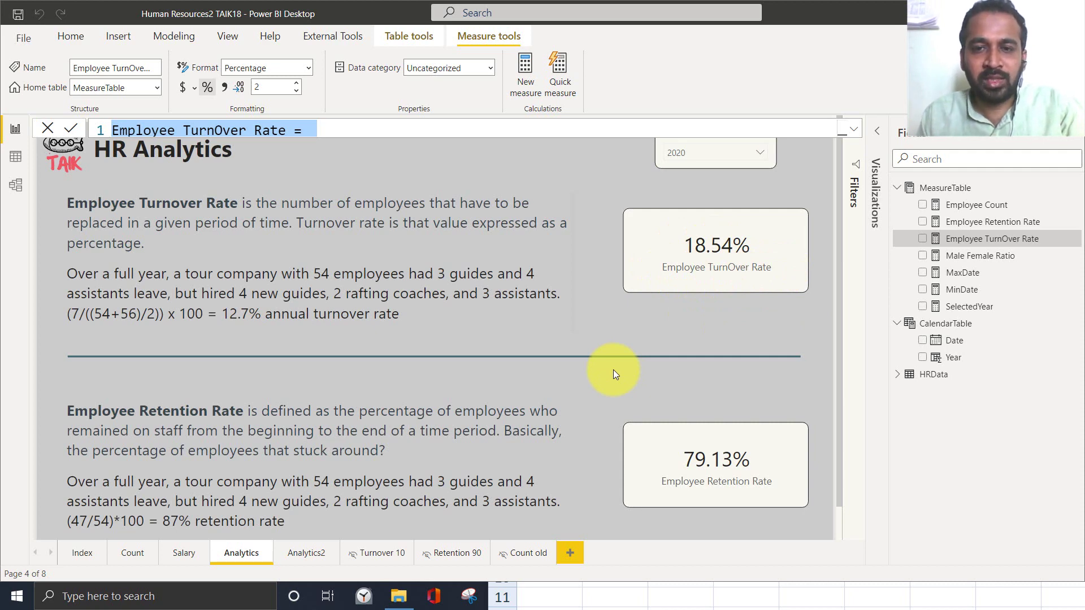
key(alt+Tab)
key(alt+Tab)
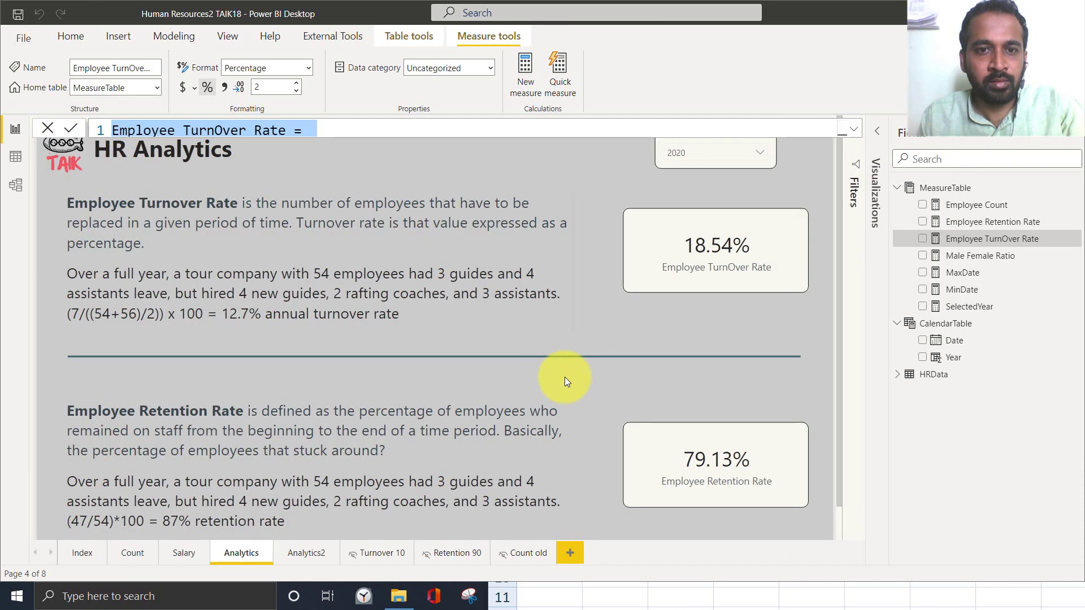
scroll(564, 377, down, 1)
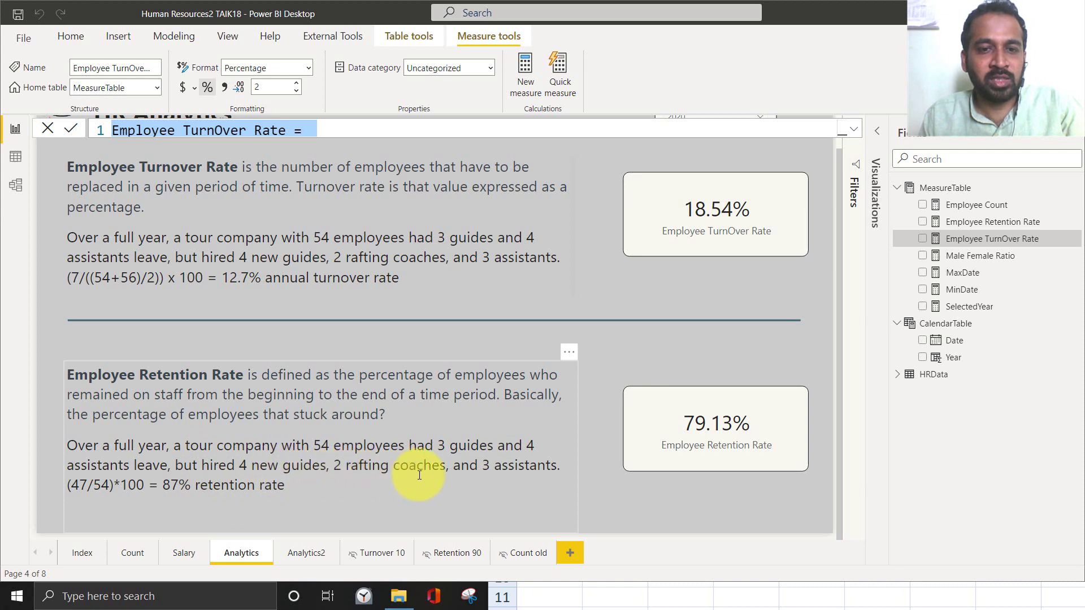
Switch to the Excel workbook beside the report and examine the headcount example in cells B3 to B8.
click(558, 602)
drag(746, 260, 796, 107)
click(666, 282)
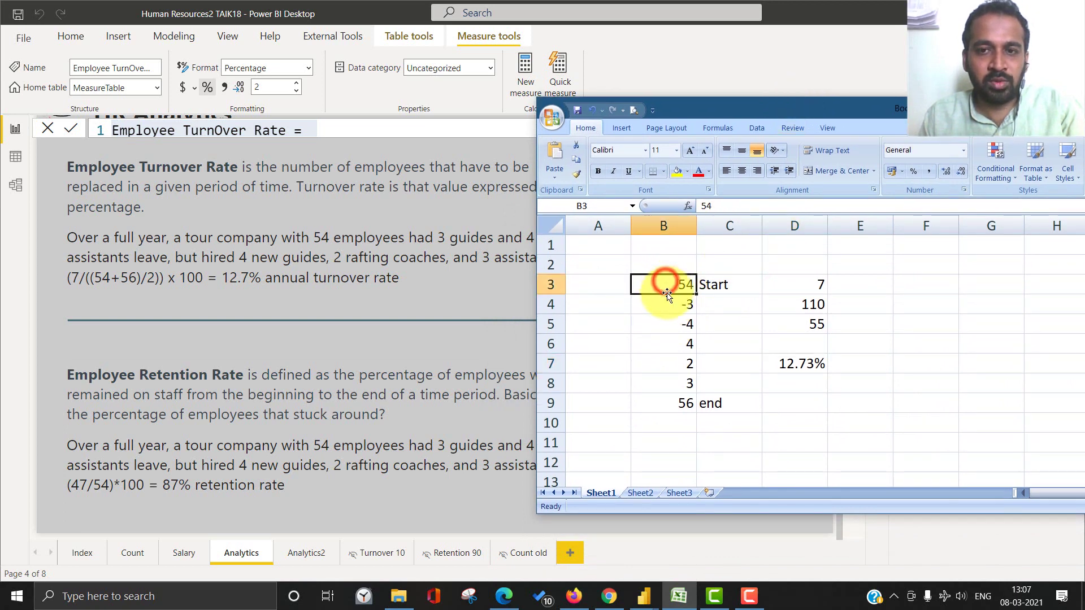
click(660, 305)
click(660, 323)
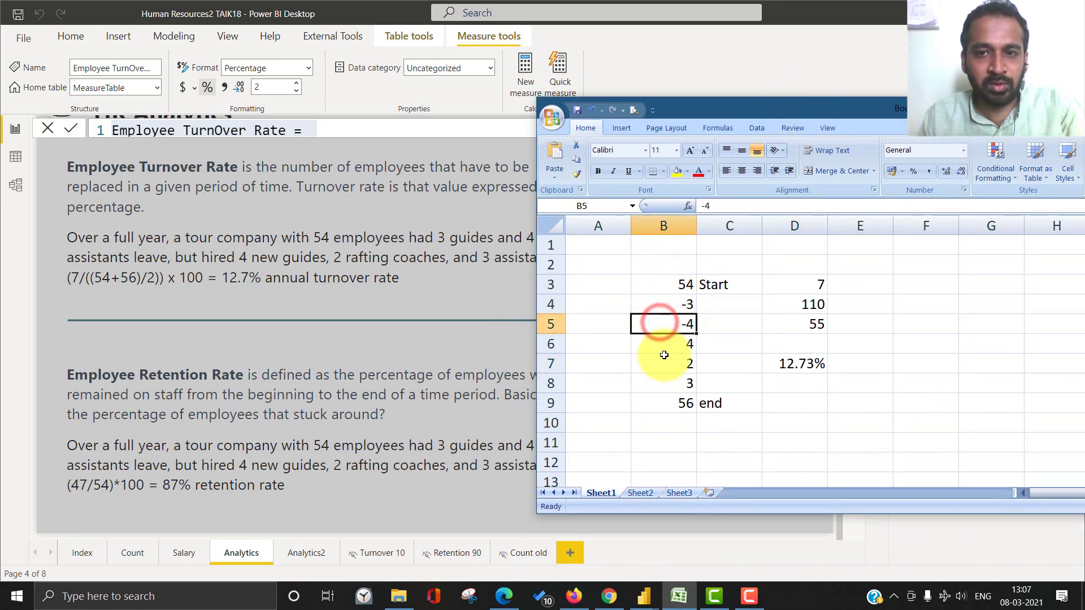
click(659, 345)
click(659, 363)
click(660, 389)
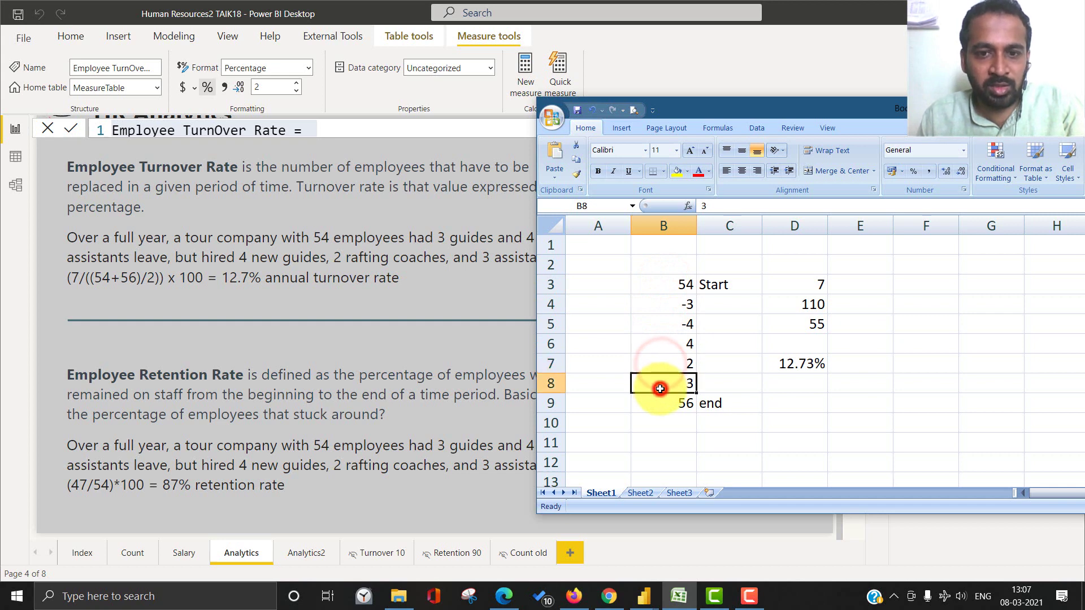
drag(754, 116, 894, 112)
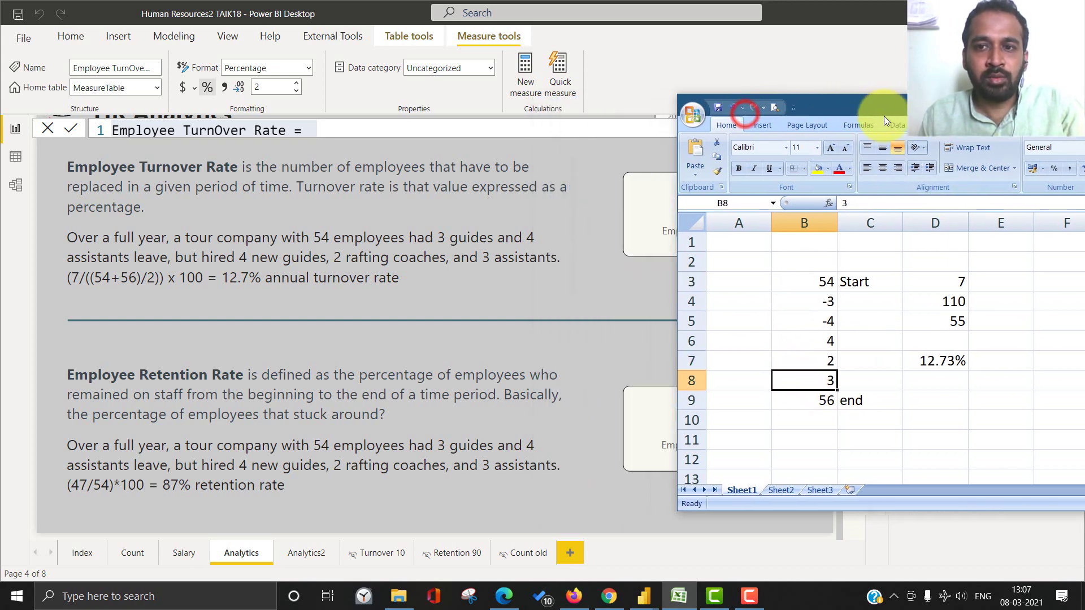
drag(789, 281, 791, 321)
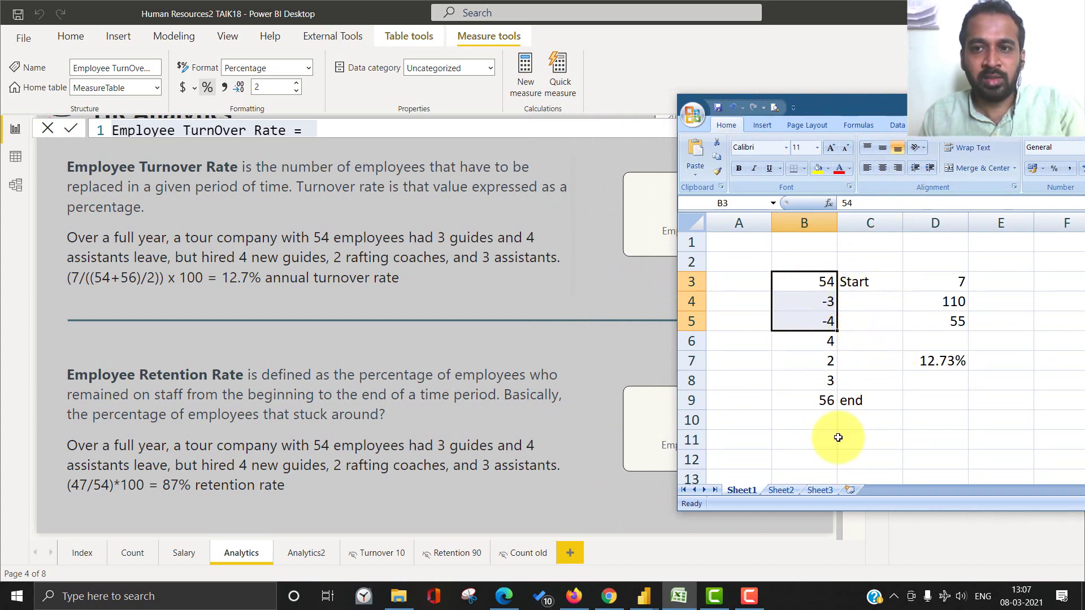
Calculate the number of employees who stayed in cell C5 with the formula =B3-3-4.
click(870, 318)
text(=)
key(Left)
key(Up)
key(Up)
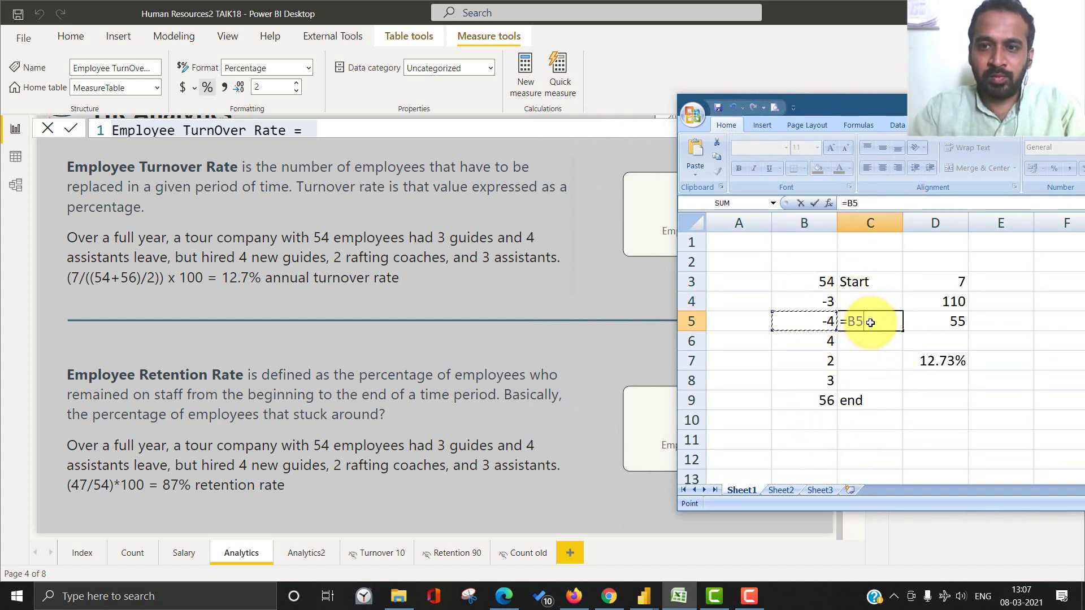
text(-)
key(Left)
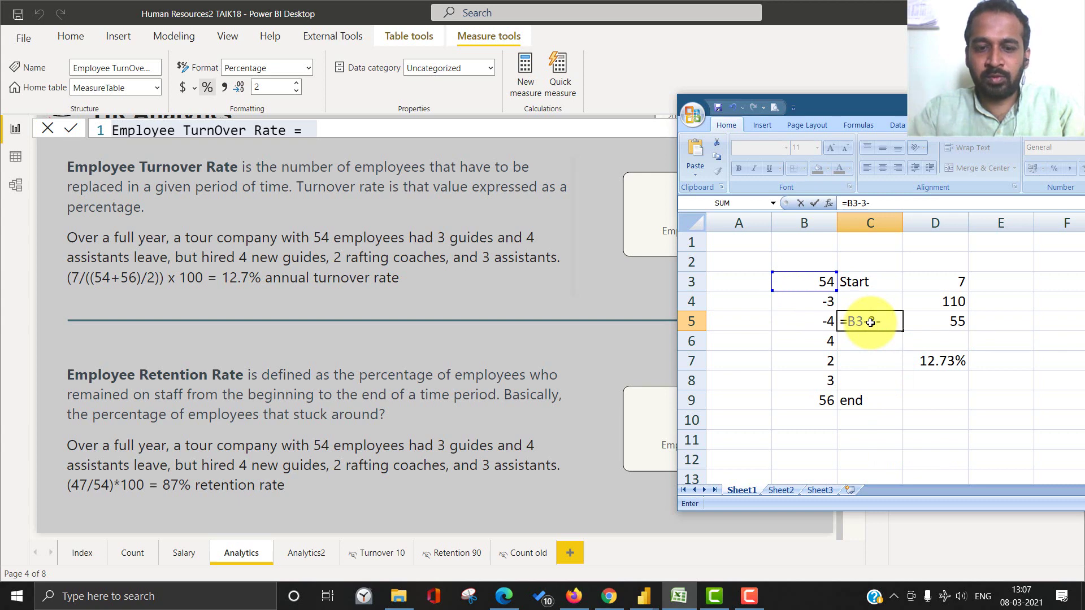
text(4)
key(Return)
click(871, 323)
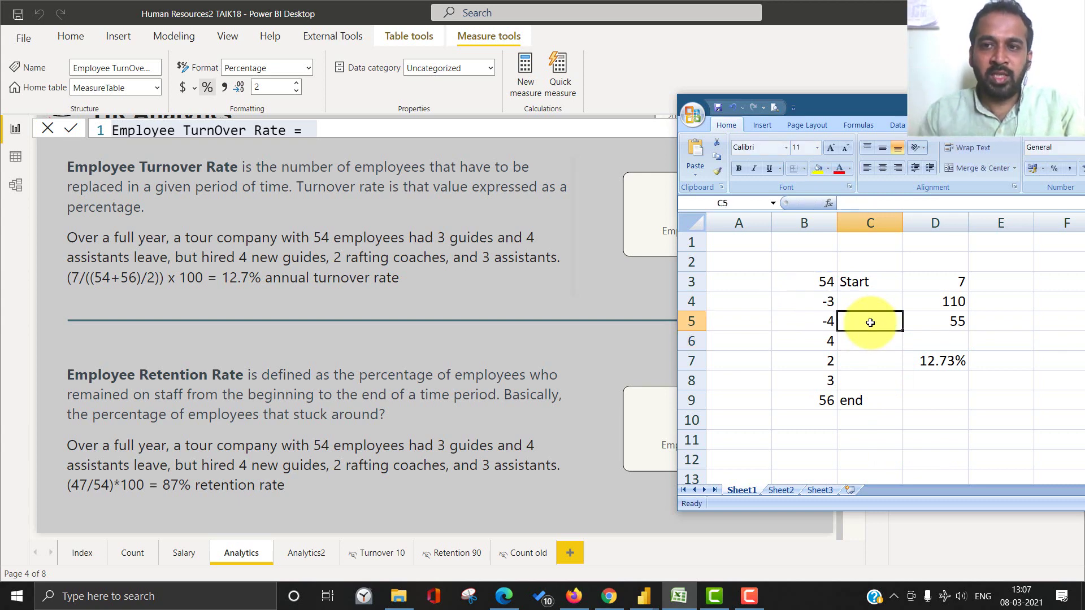
Enter the starting headcount 54 in cell E3 and the retained headcount 47 in cell E4.
click(1012, 282)
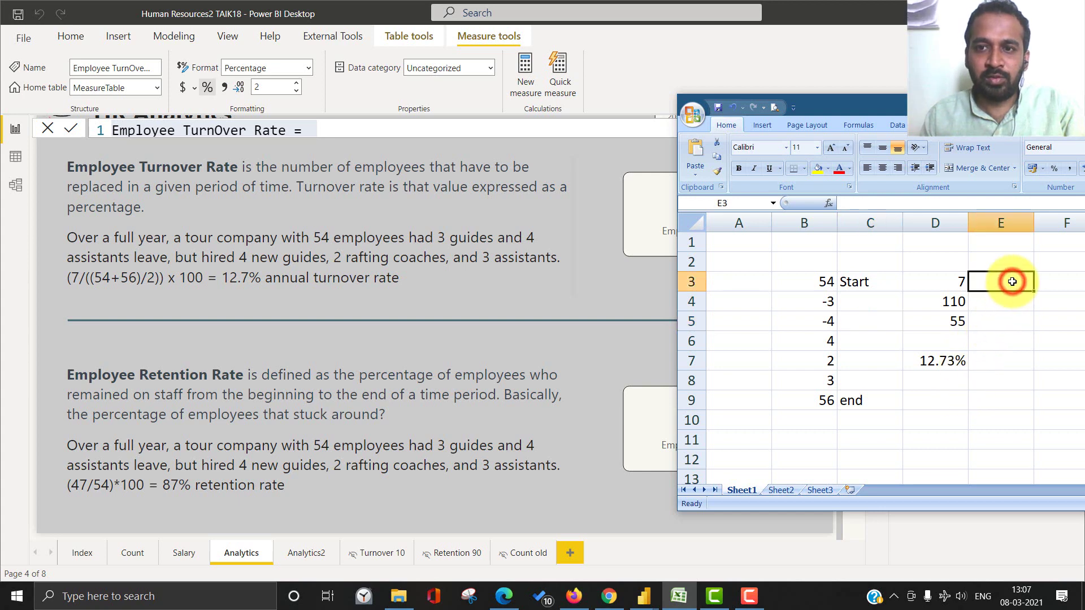
key(Right)
key(Right)
key(Right)
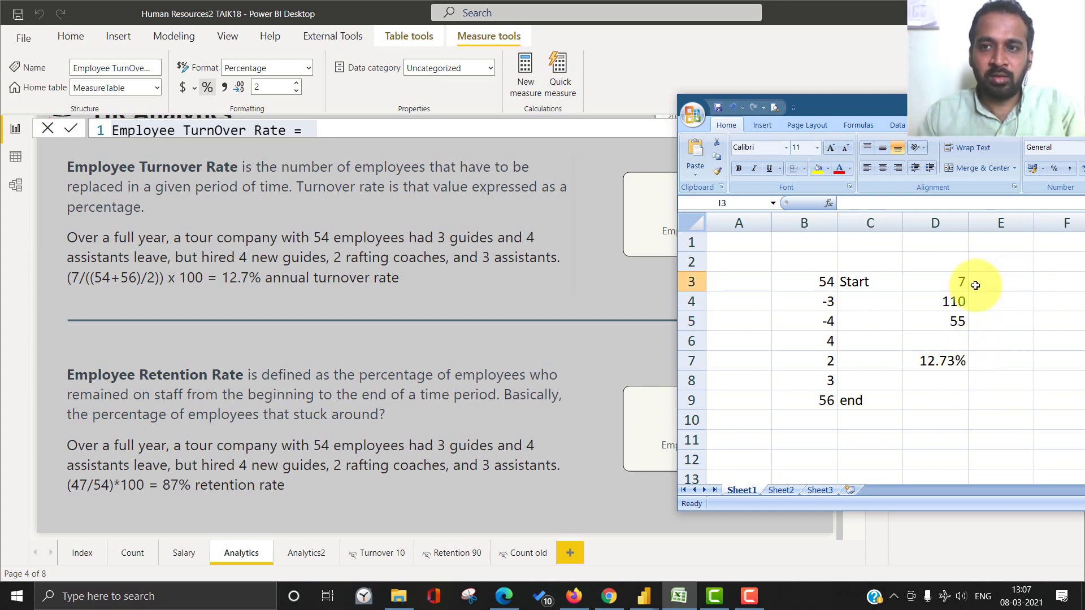
click(982, 284)
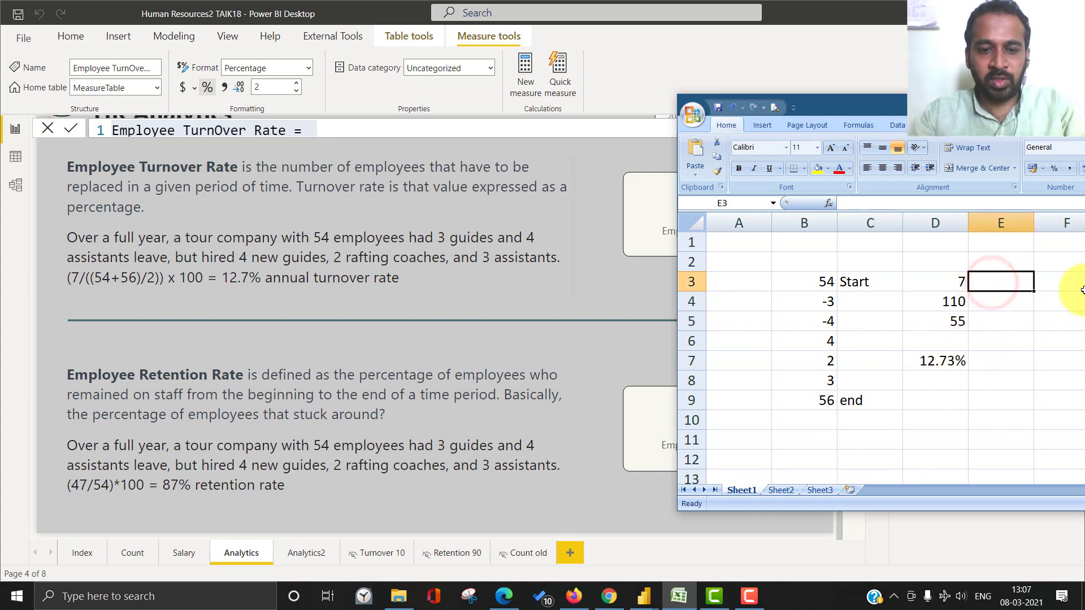
text(54)
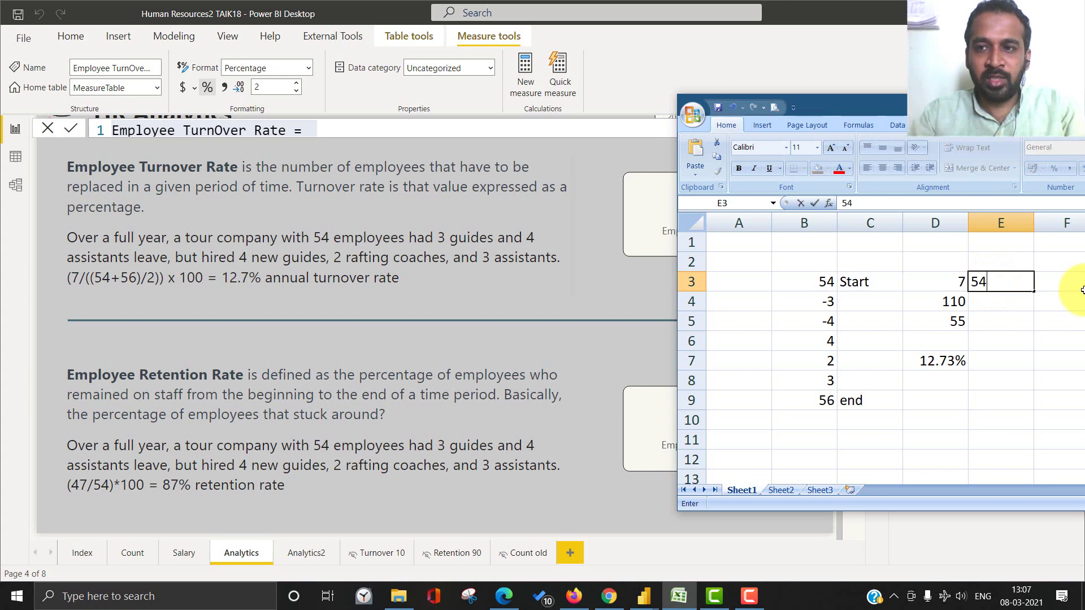
key(Return)
text(47)
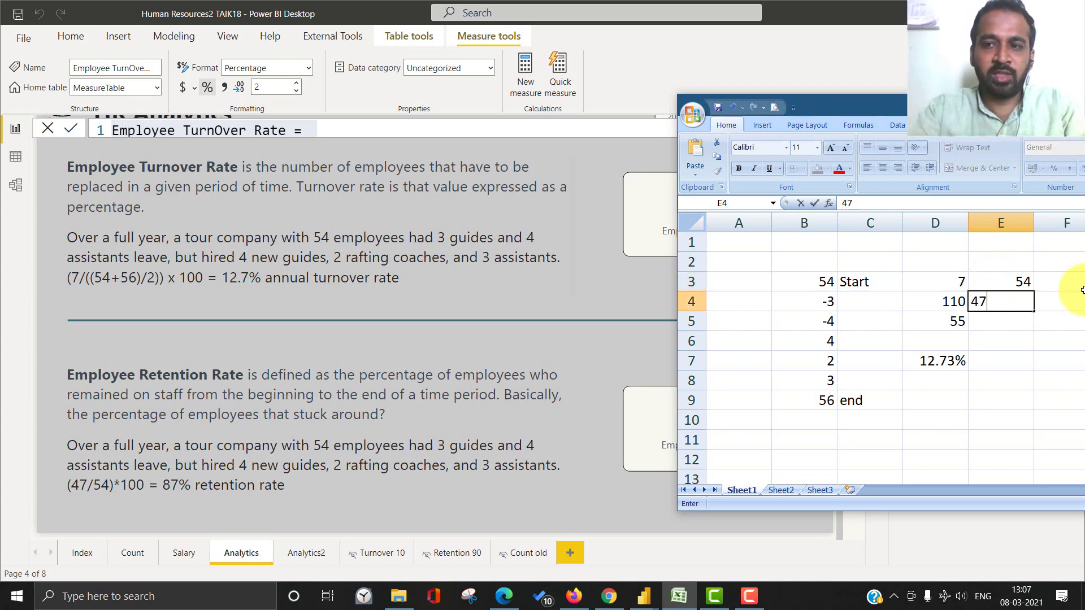
key(Return)
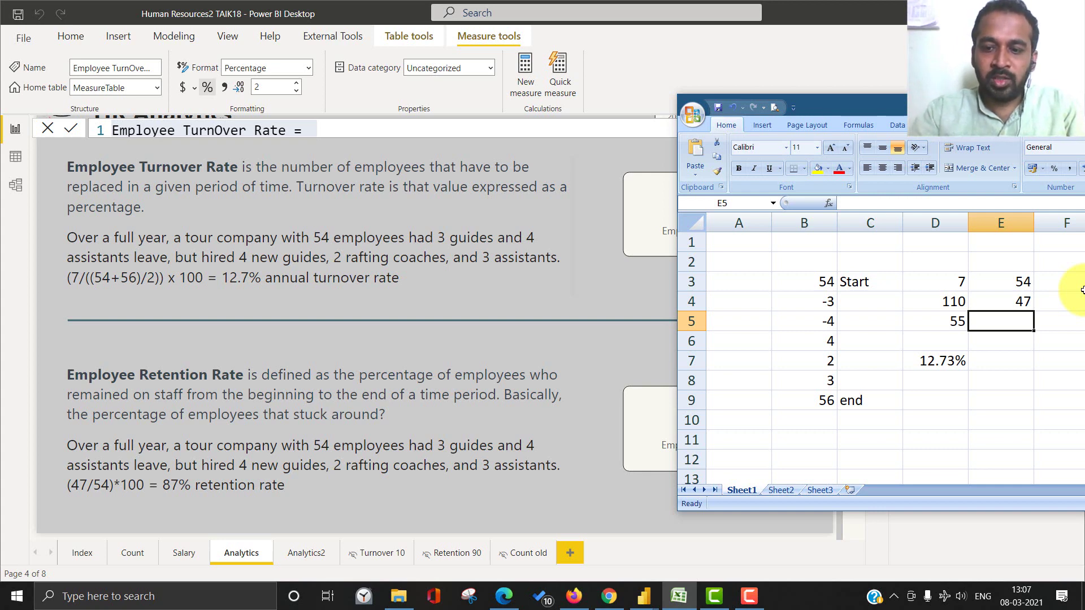
Calculate the retention rate in cell E5 with the formula =E4/E3.
text(=)
key(Up)
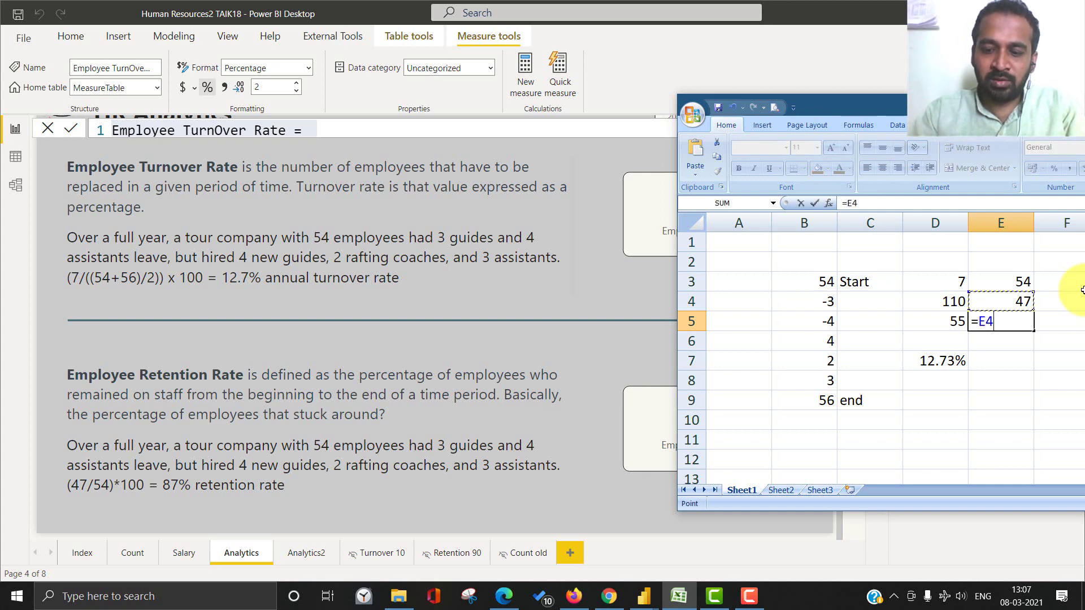
text(/)
key(Up)
key(Up)
key(Return)
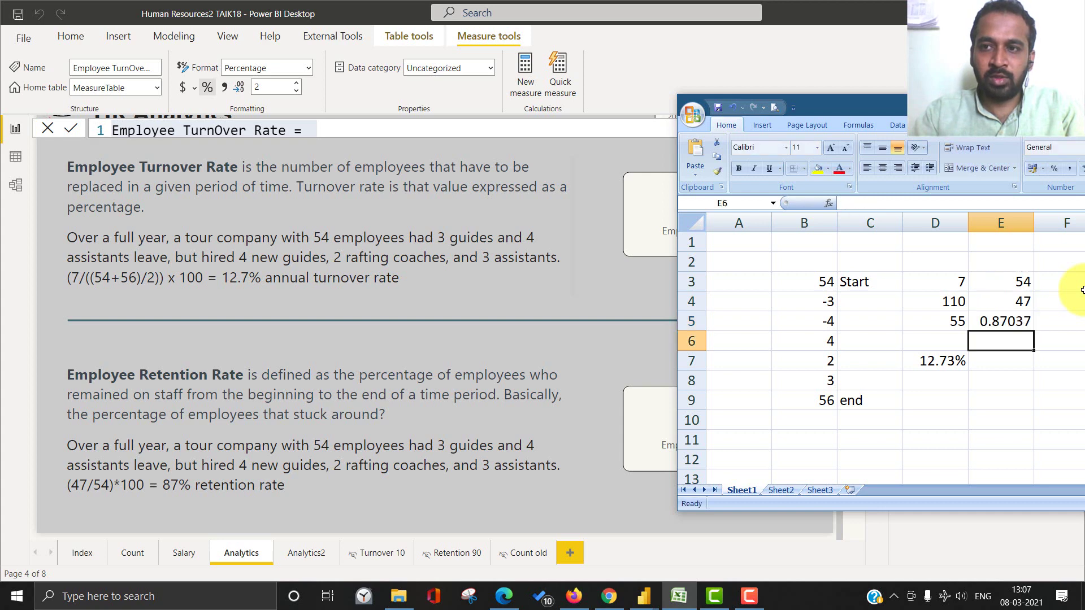
Format the retention rate in cell E5 as a percentage.
key(Up)
key(ctrl+shift+5)
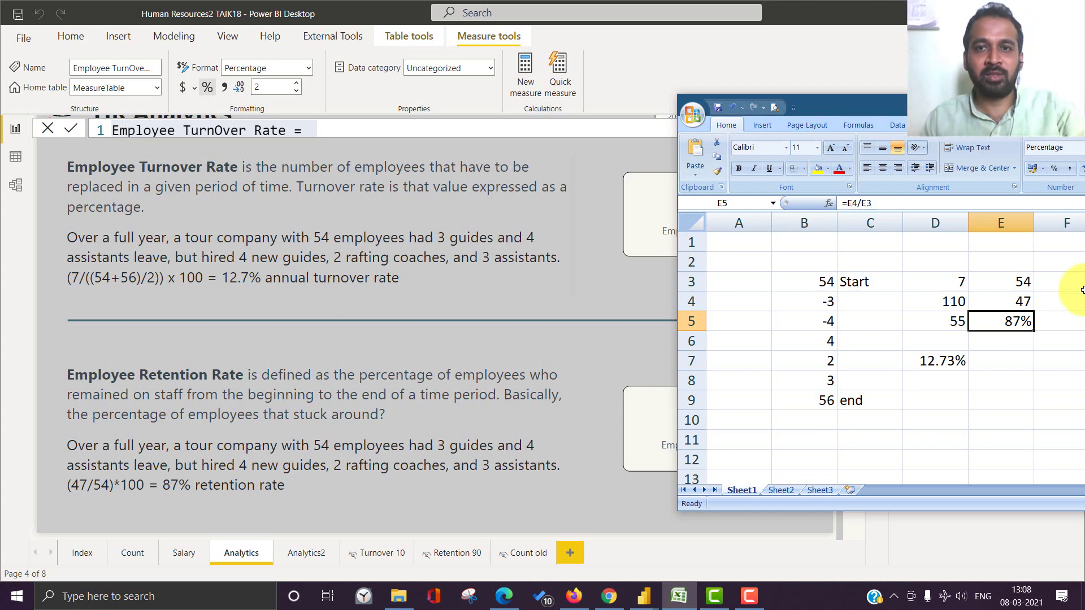
Switch to the Human Resources2 TAIK18 report in Power BI and examine the Employee Retention Rate measure's formula line by line.
click(667, 79)
click(1007, 224)
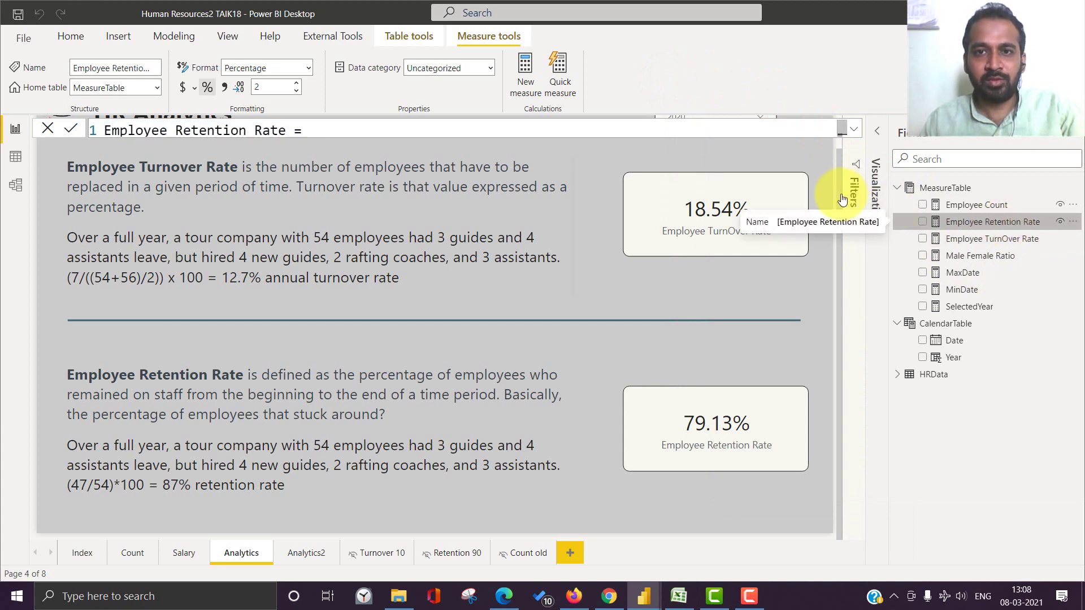
click(848, 127)
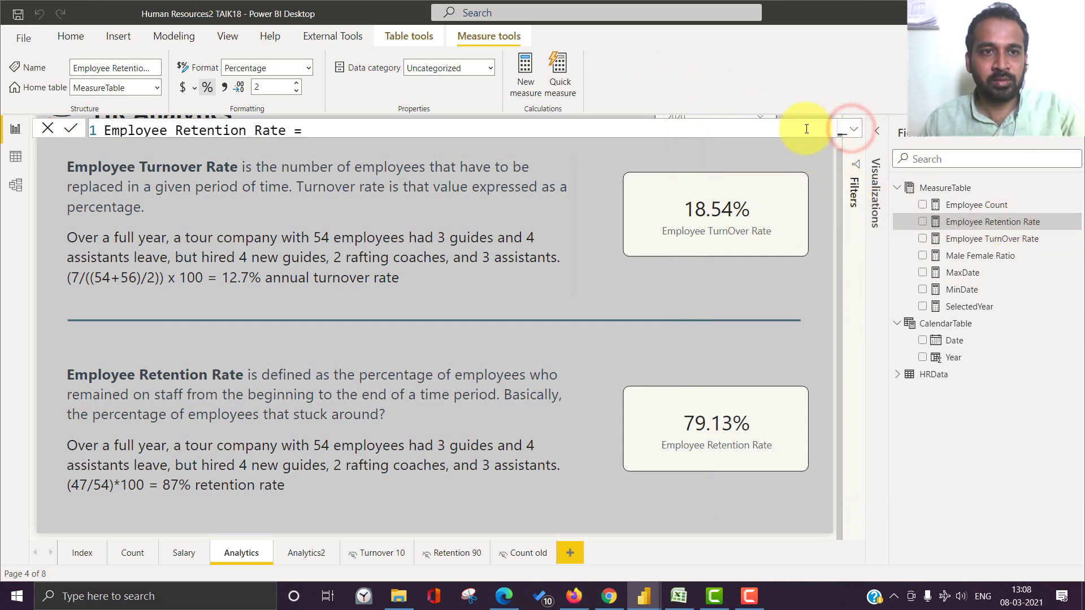
click(108, 149)
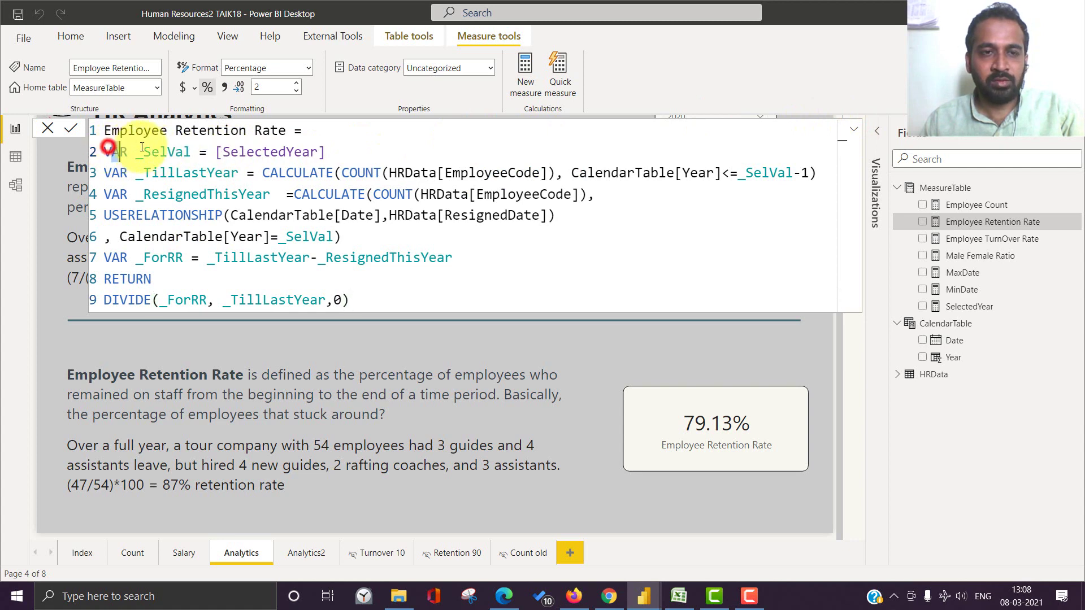
click(341, 153)
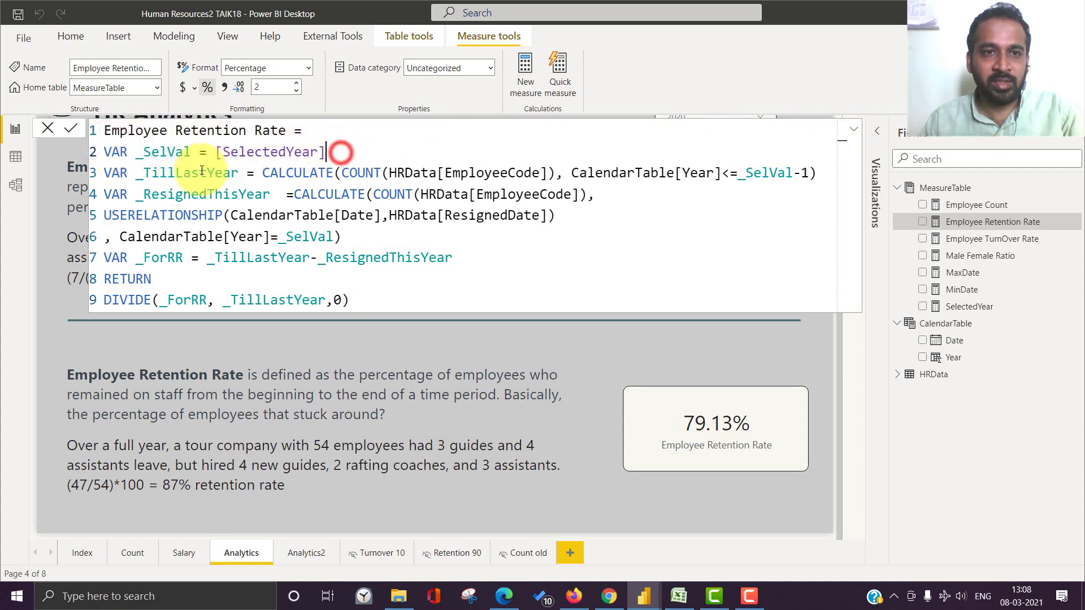
double_click(159, 172)
drag(273, 172, 342, 173)
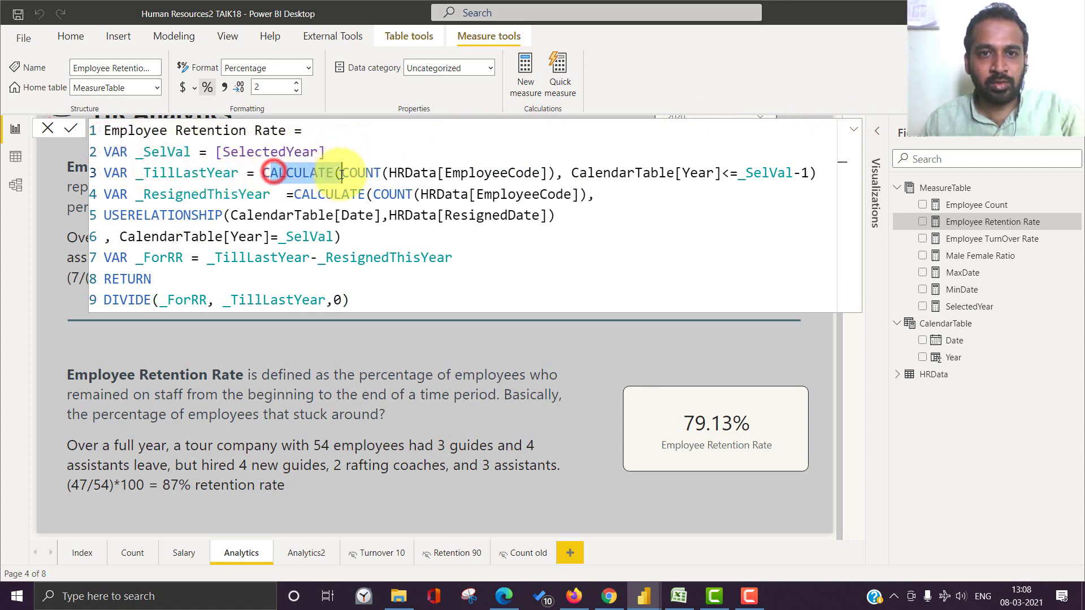
drag(588, 173, 804, 173)
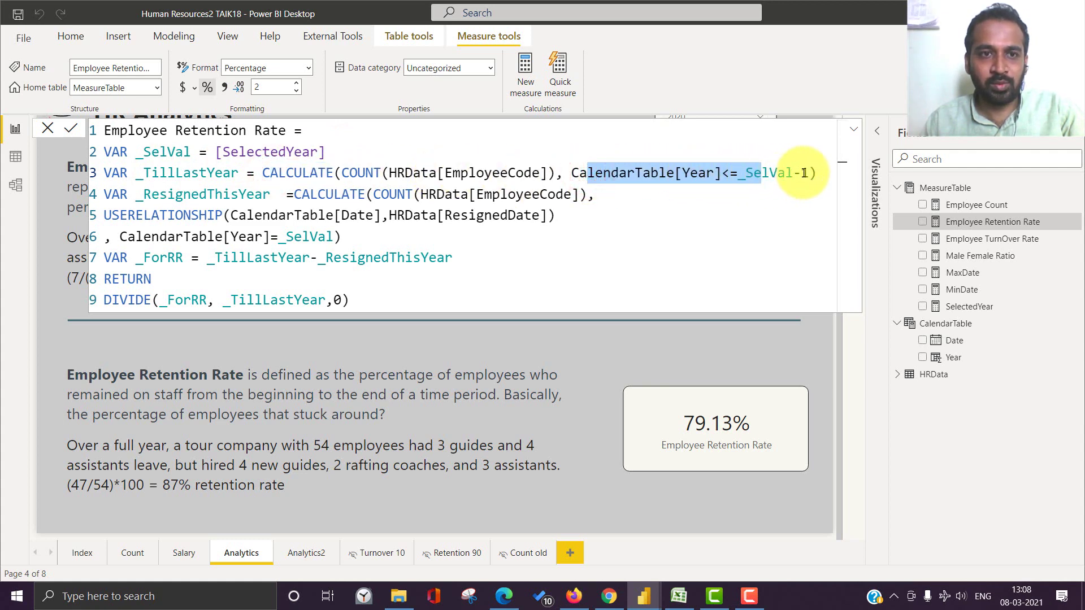
drag(144, 193, 231, 193)
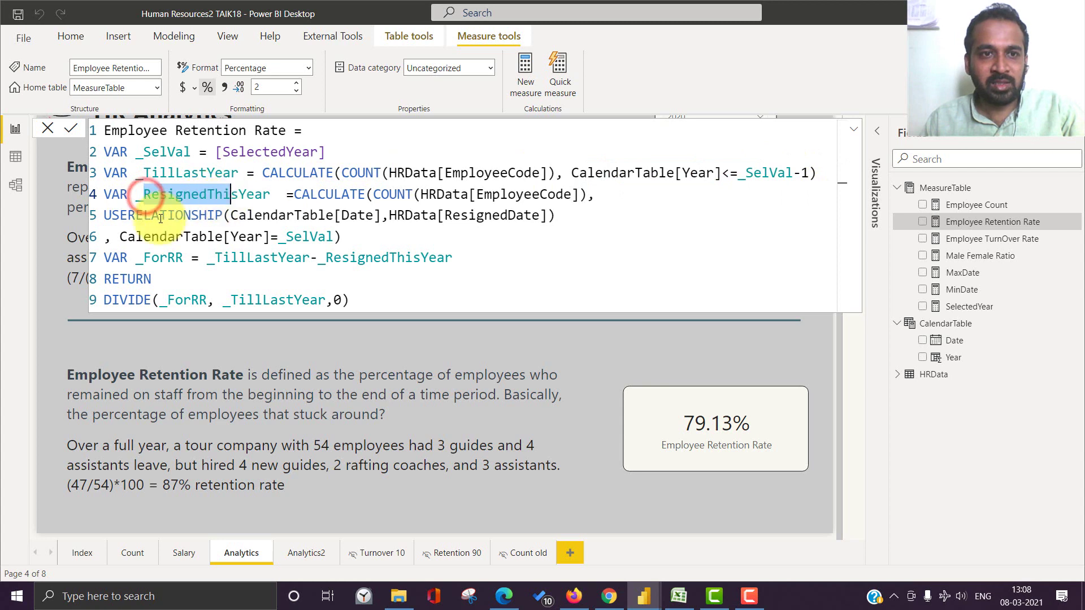
drag(108, 215, 148, 198)
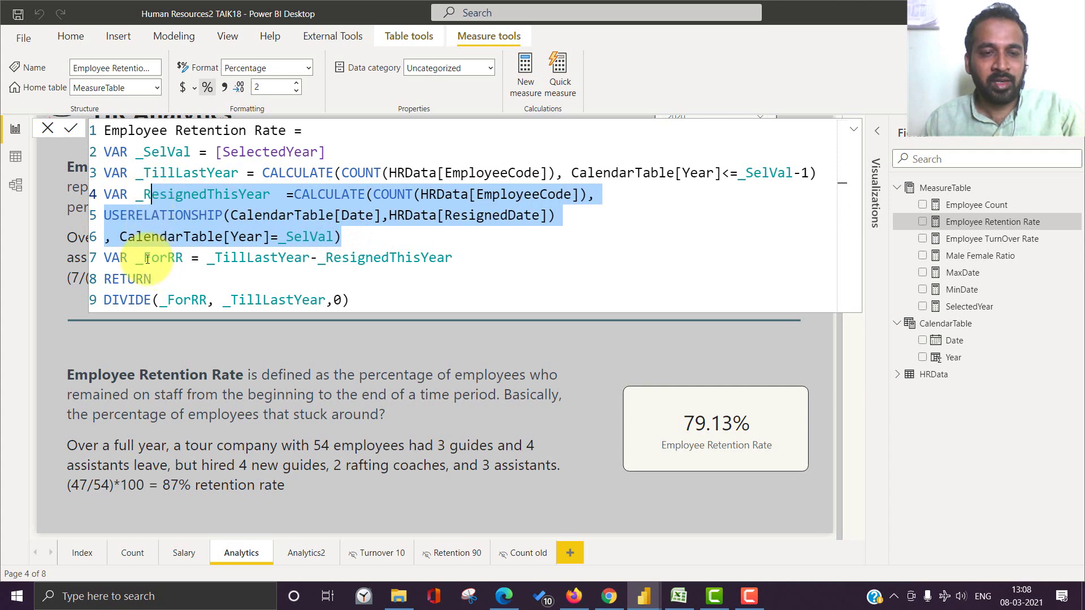
click(210, 257)
drag(210, 257, 263, 258)
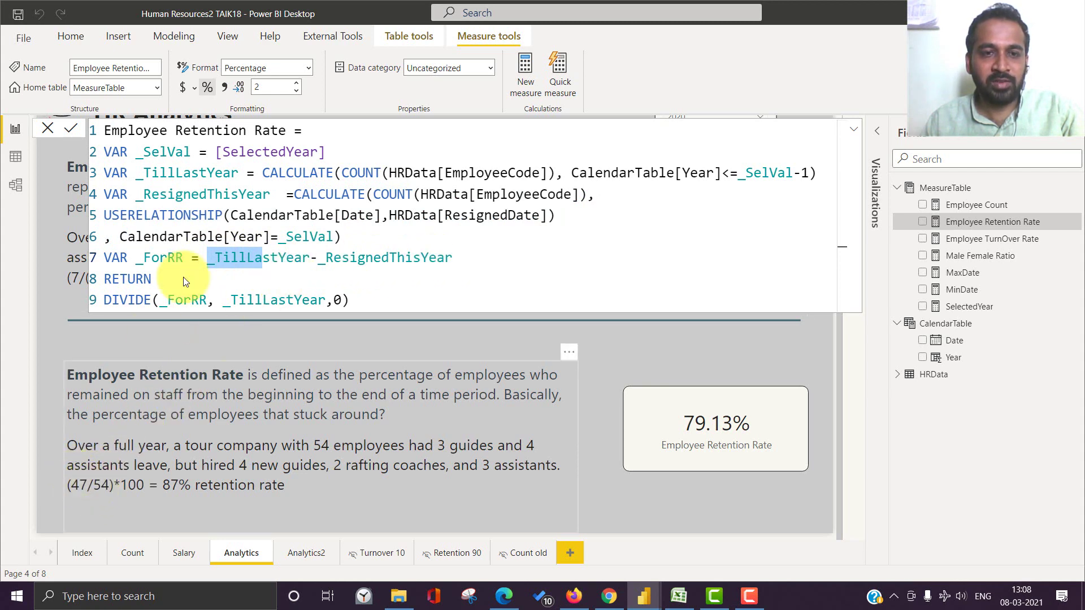
drag(128, 300, 339, 303)
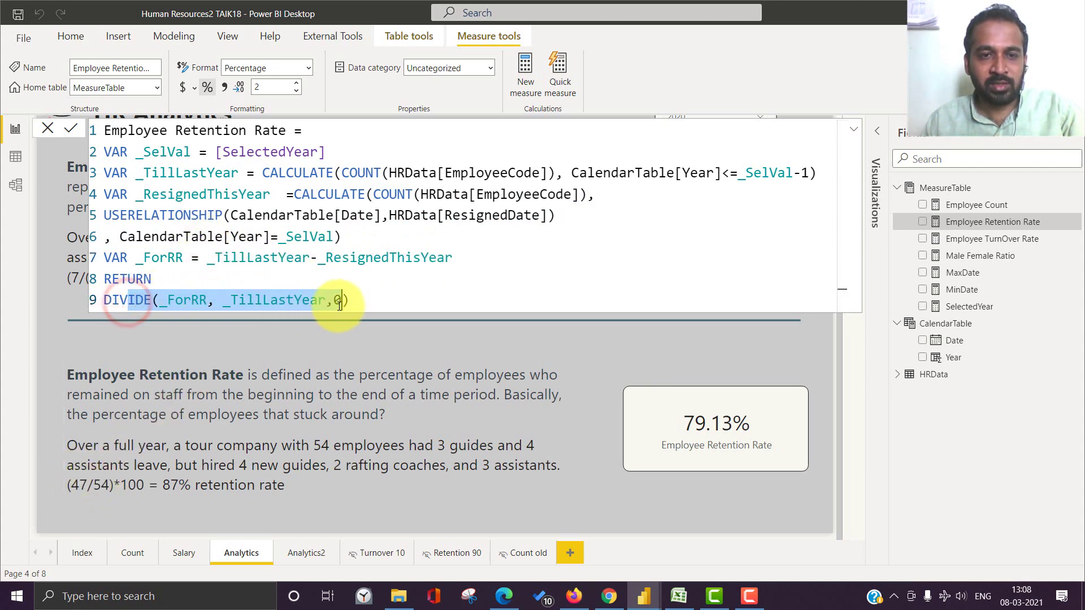
Copy the full Employee Retention Rate formula into a new HRData measure in the Human Resource Youtube Demo TAIK18 report and review its final lines.
click(459, 251)
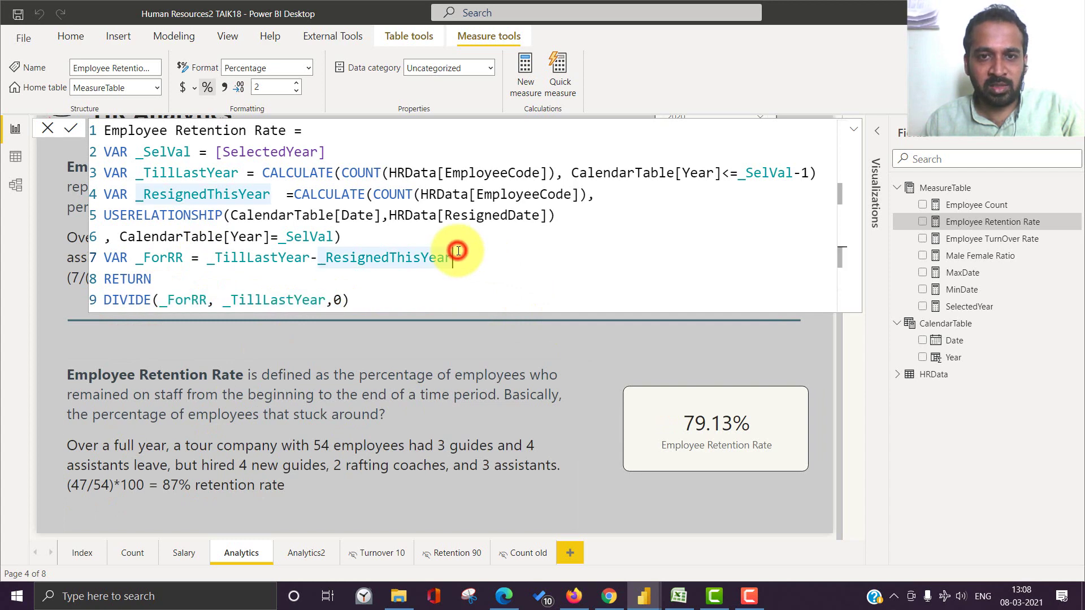
key(ctrl+a)
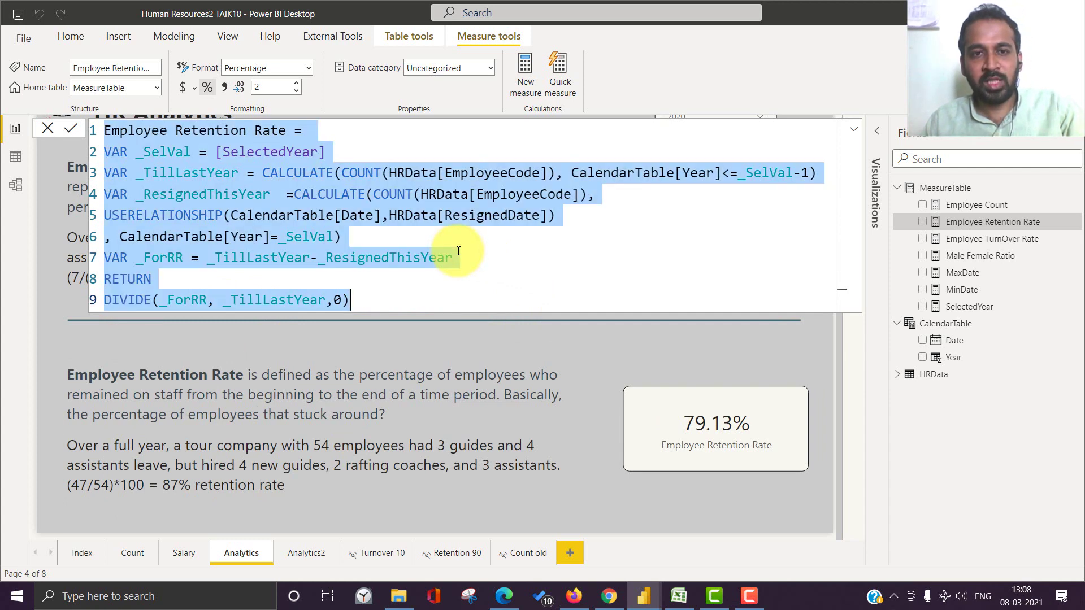
key(alt+Tab)
key(Tab)
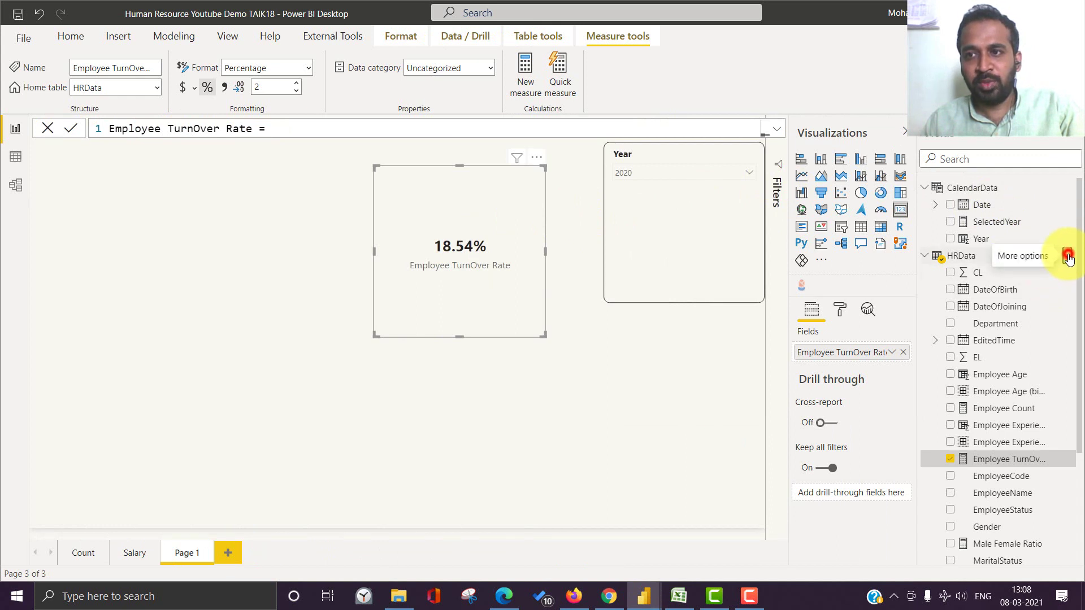
click(1067, 255)
click(1012, 285)
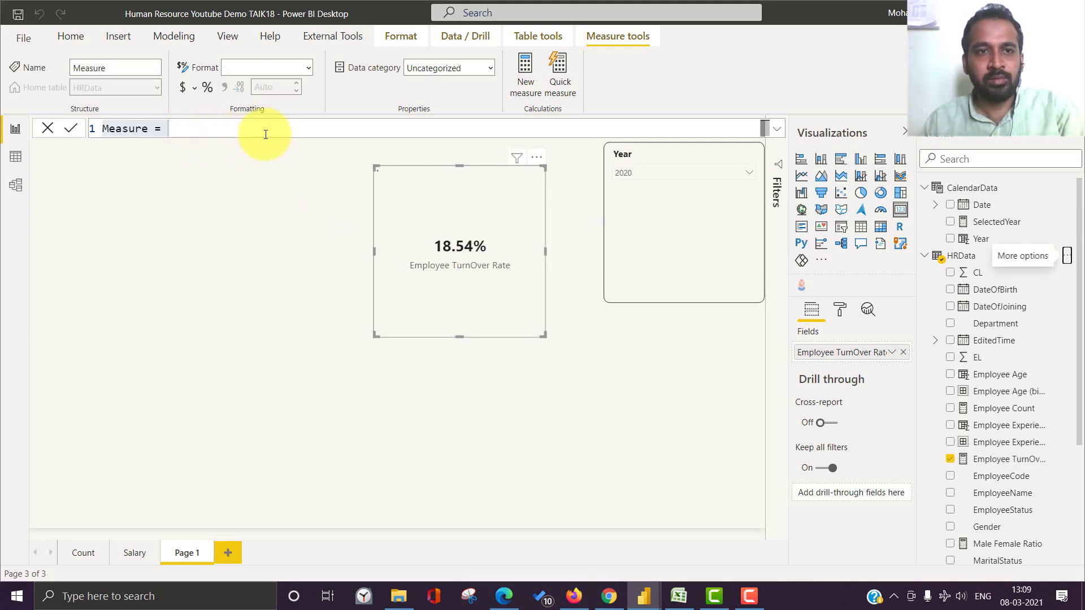
key(ctrl+v)
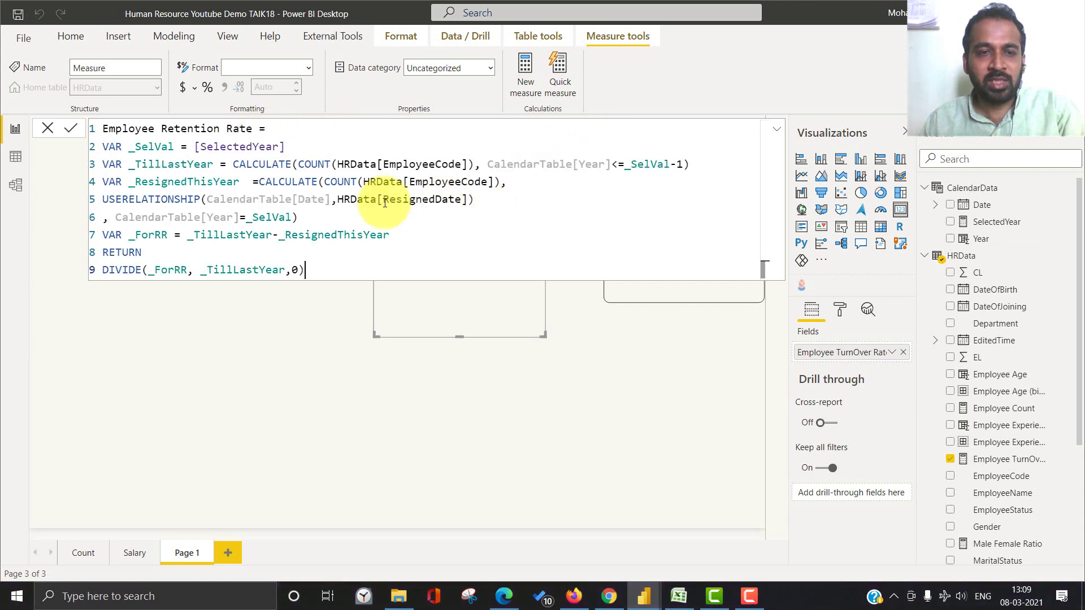
key(ctrl+equal)
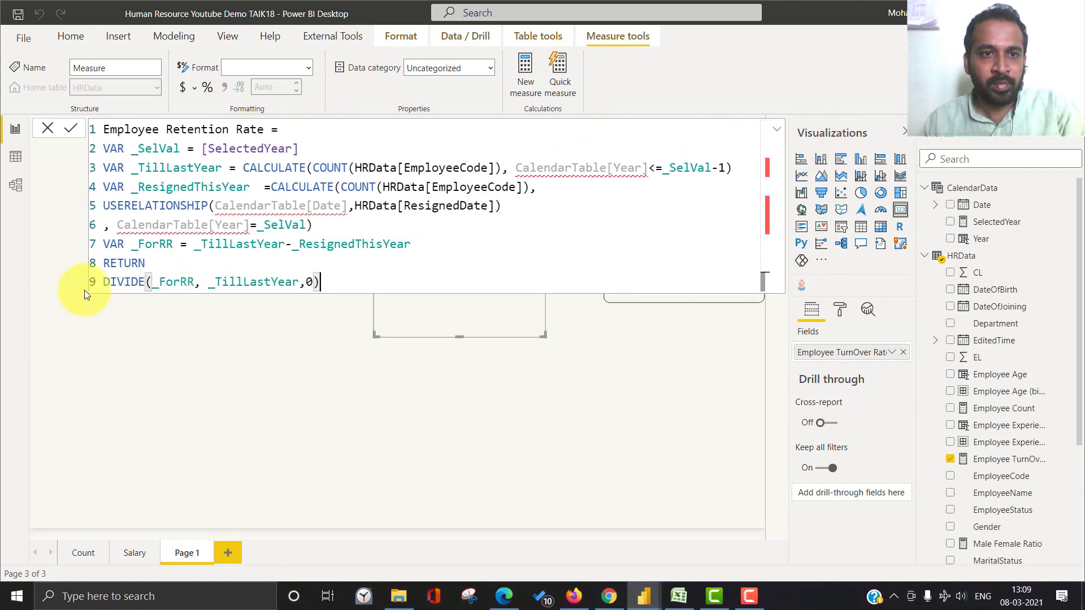
drag(107, 243, 358, 286)
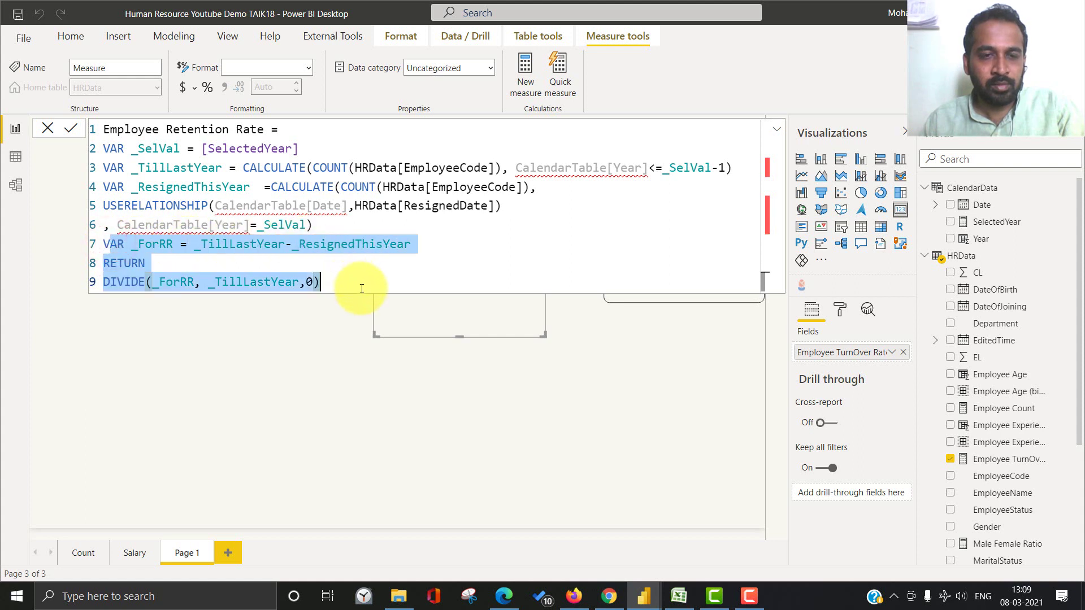
click(355, 249)
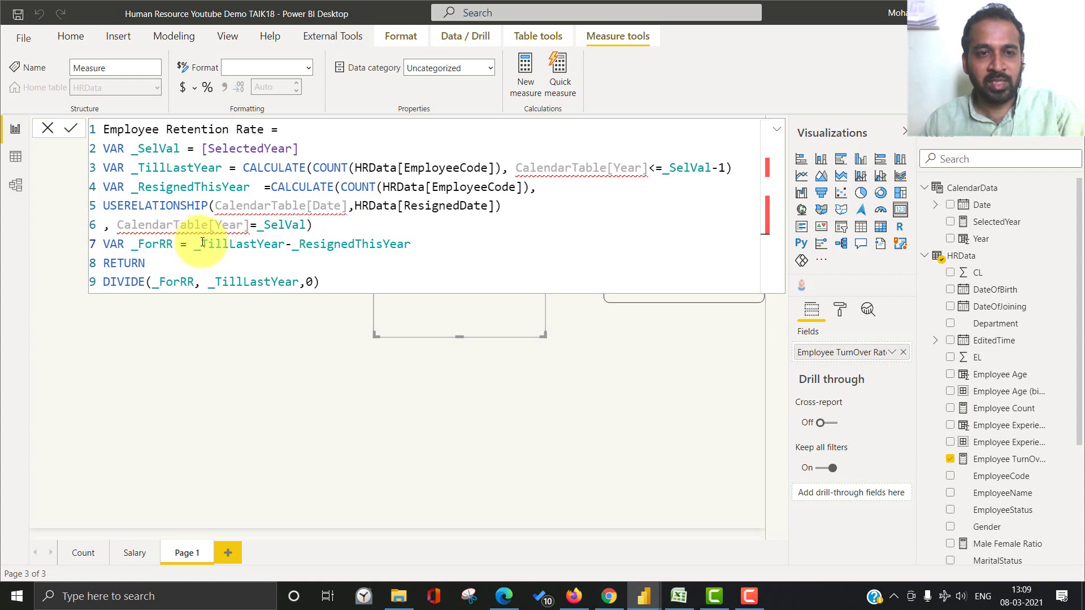
drag(201, 247, 278, 243)
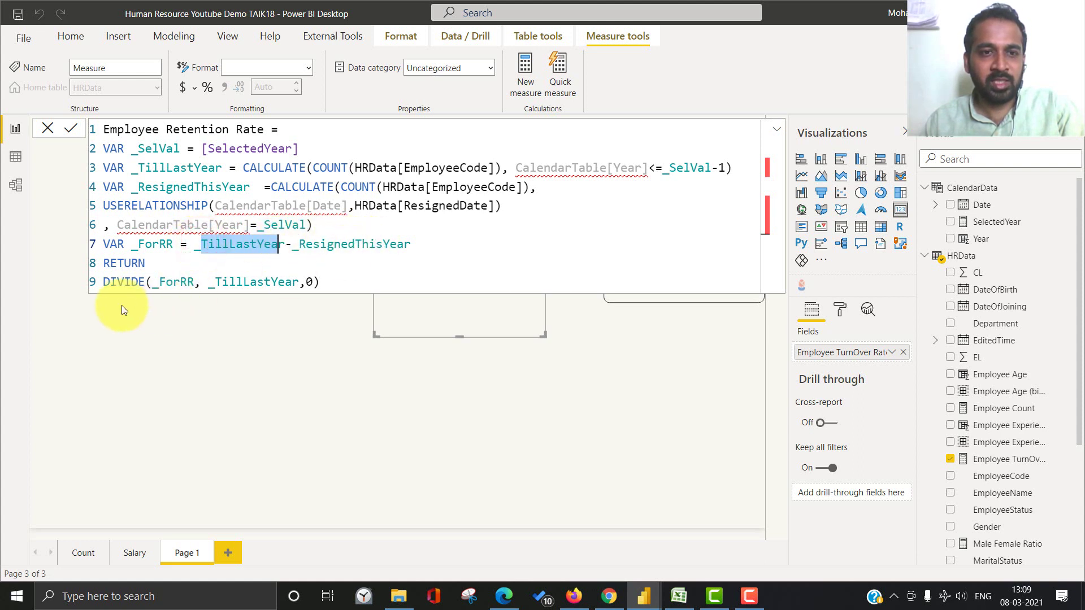
drag(163, 281, 299, 282)
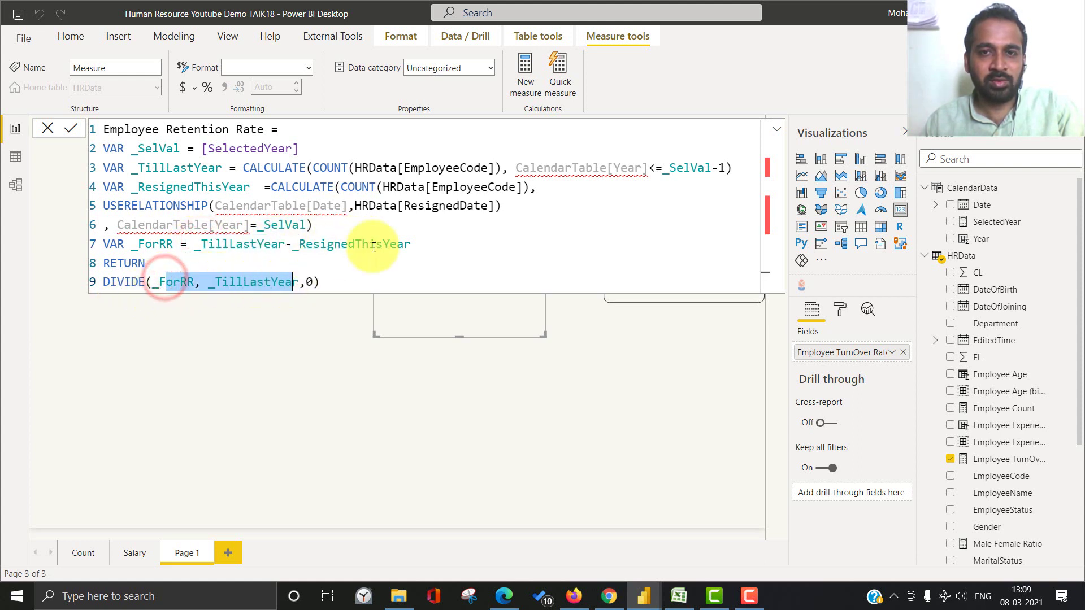
Replace all three CalendarTable references in the formula with CalendarData and commit the Employee Retention Rate measure.
double_click(584, 167)
key(ctrl+d)
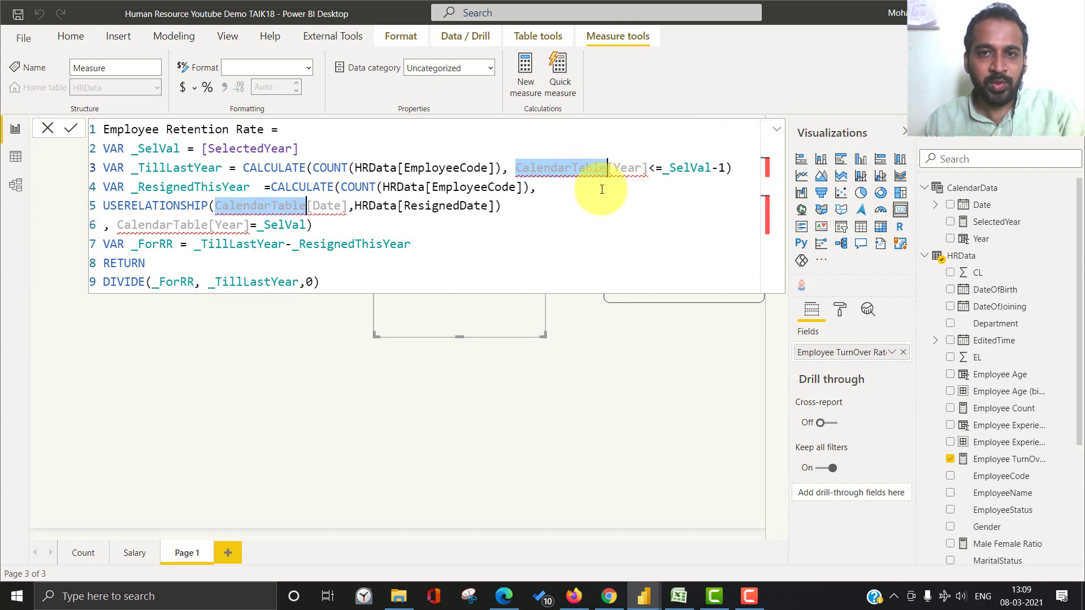
key(ctrl+d)
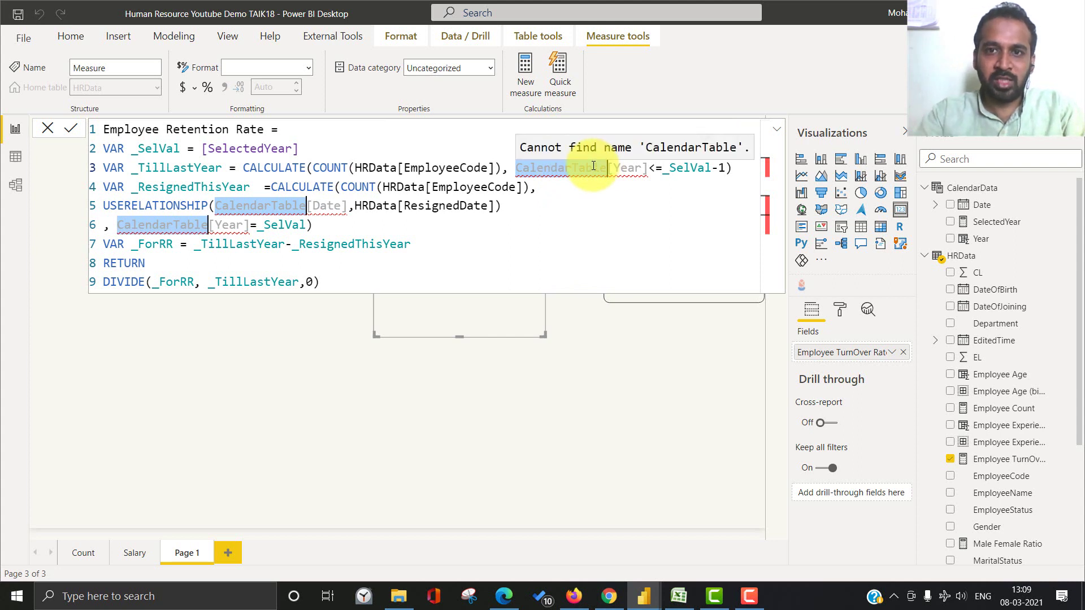
key(BackSpace)
text(cal)
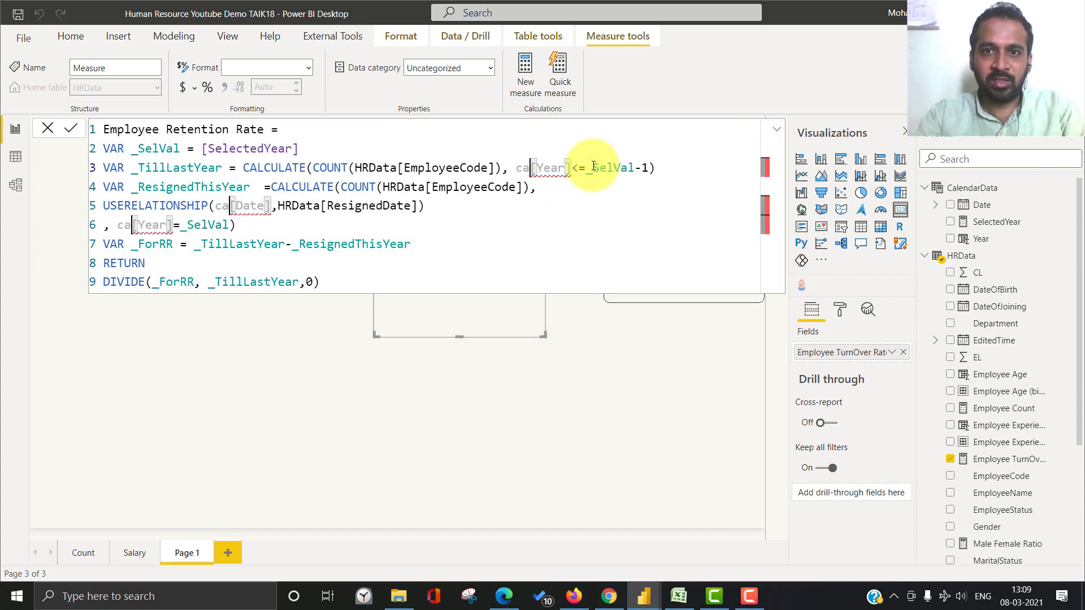
text(endar)
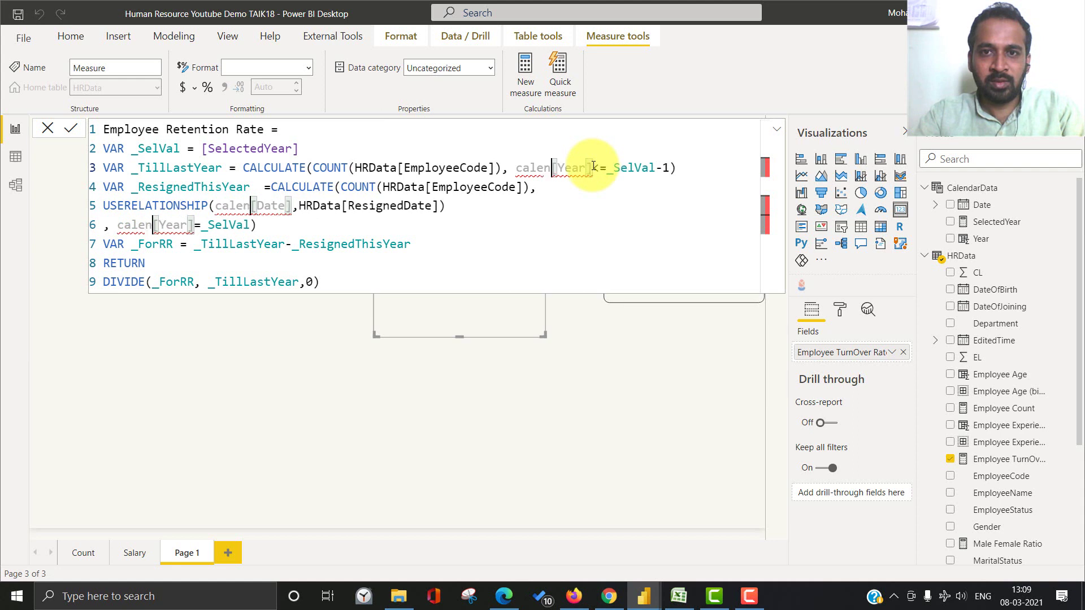
text(Data)
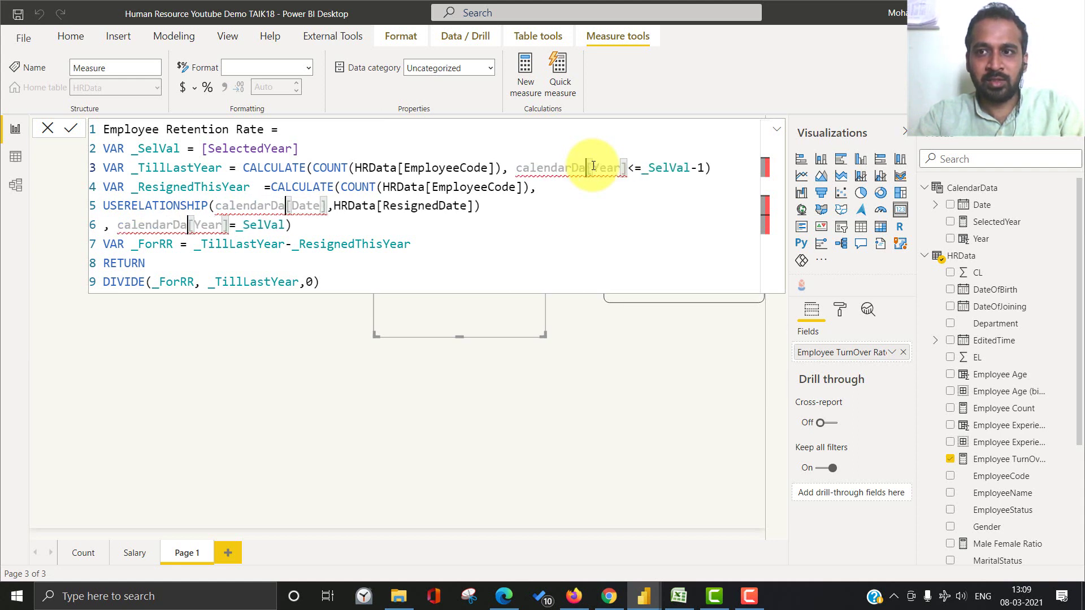
key(ctrl+Left)
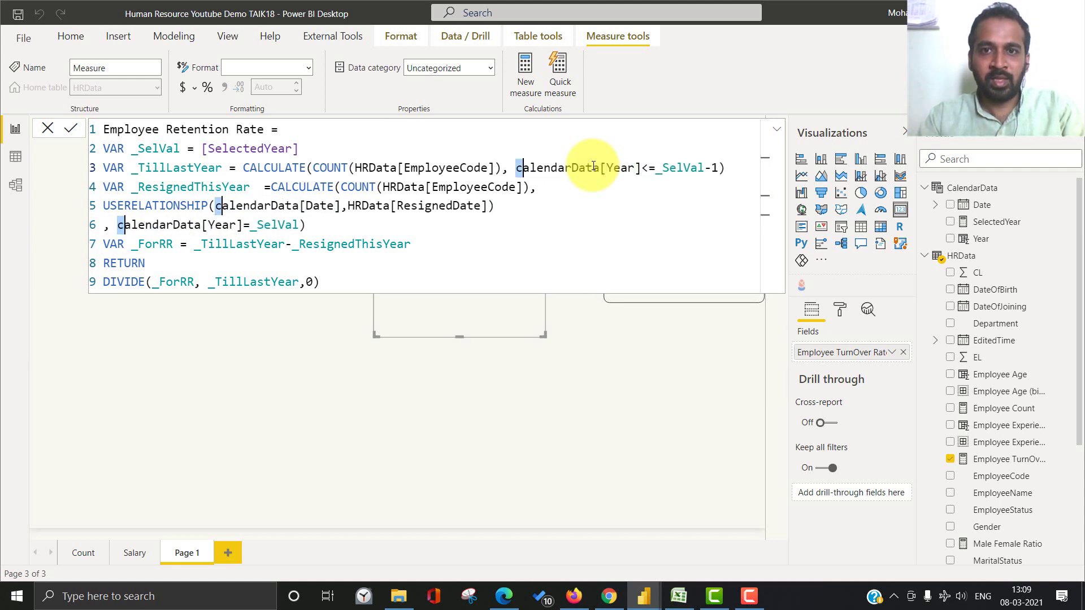
key(Delete)
text(C)
key(Up)
key(Down)
key(Down)
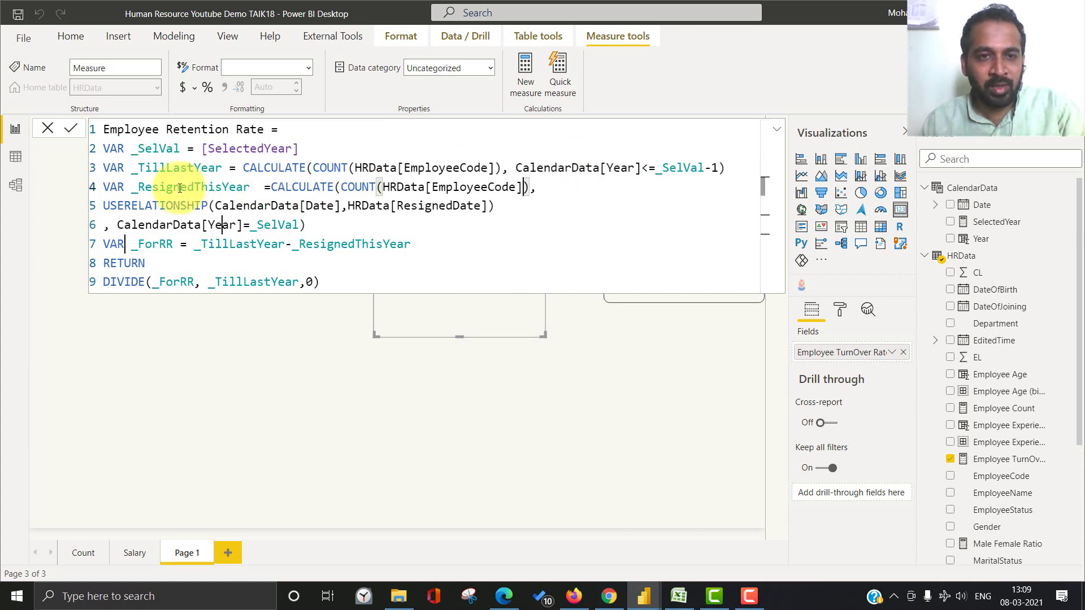
click(71, 129)
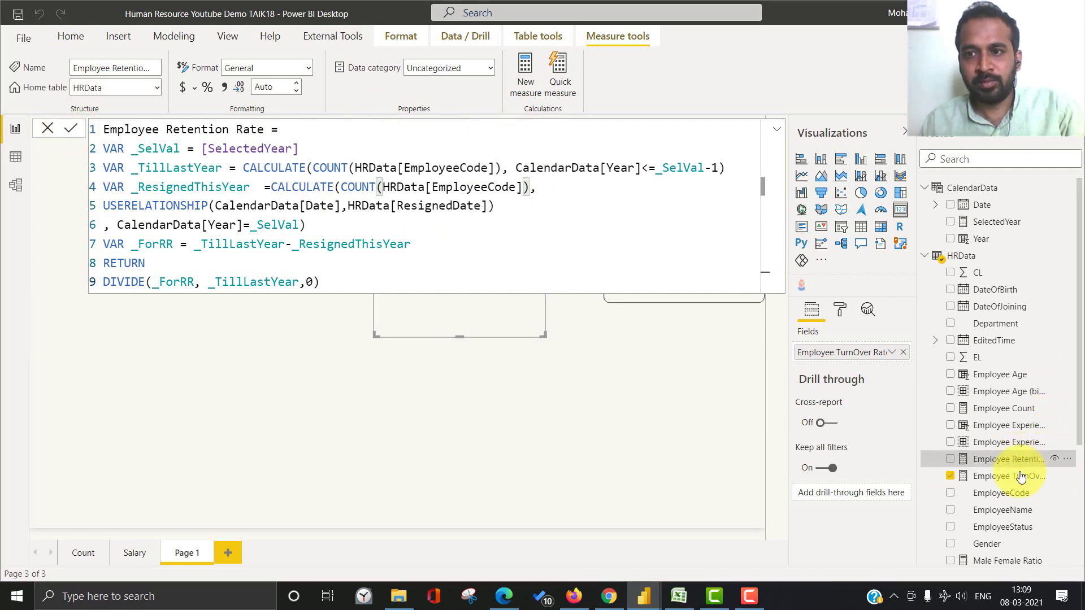
Format the Employee Retention Rate measure as a percentage and close its formula editor.
click(1021, 460)
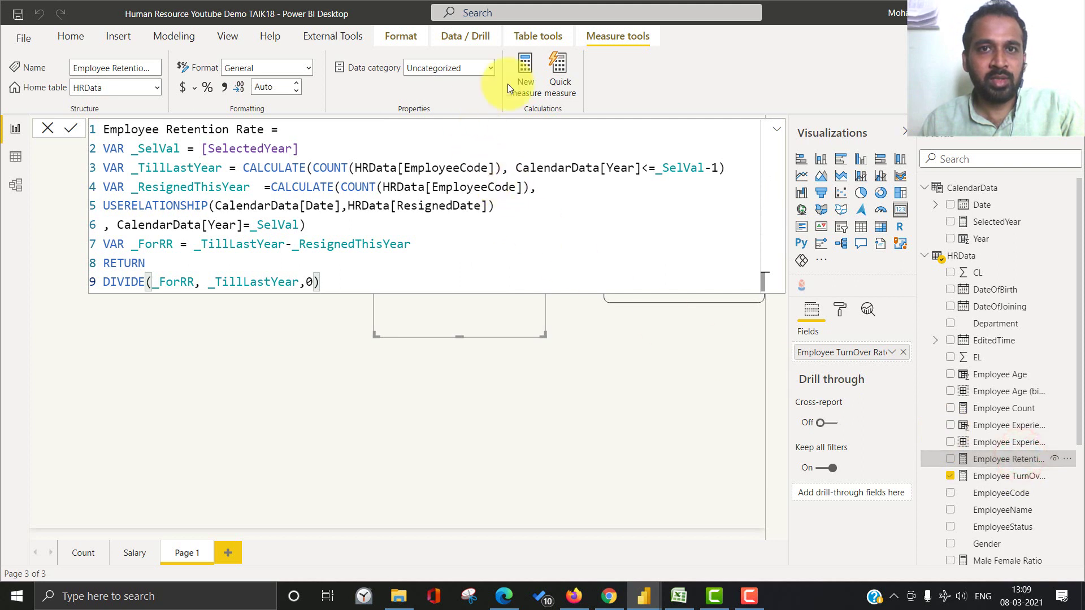
click(206, 88)
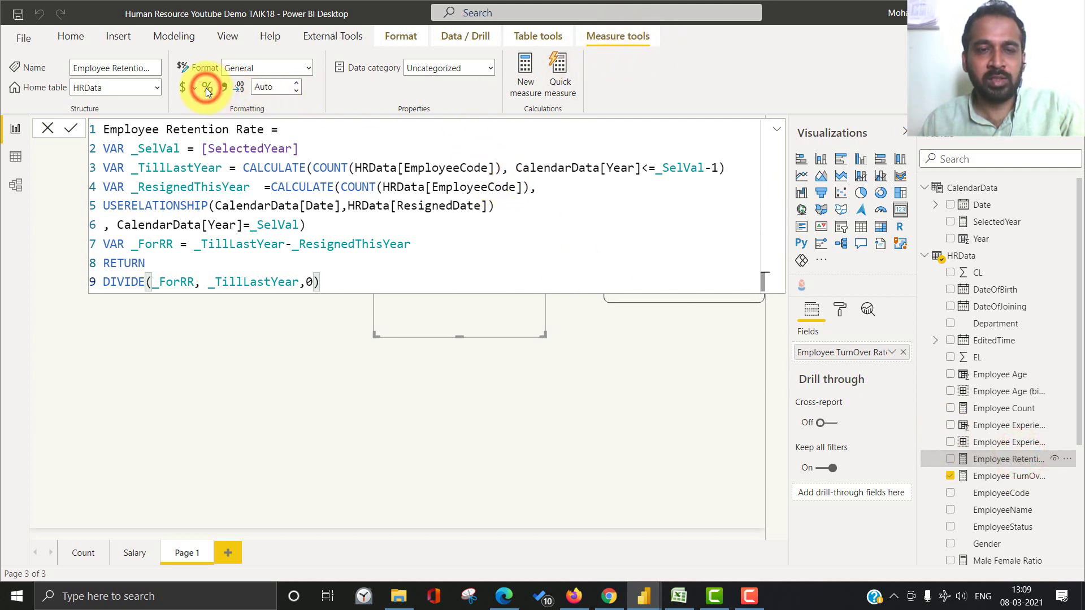
click(46, 127)
Add a card showing Employee Retention Rate to Page 1 and place it beside the Employee TurnOver Rate card, to its left.
click(656, 384)
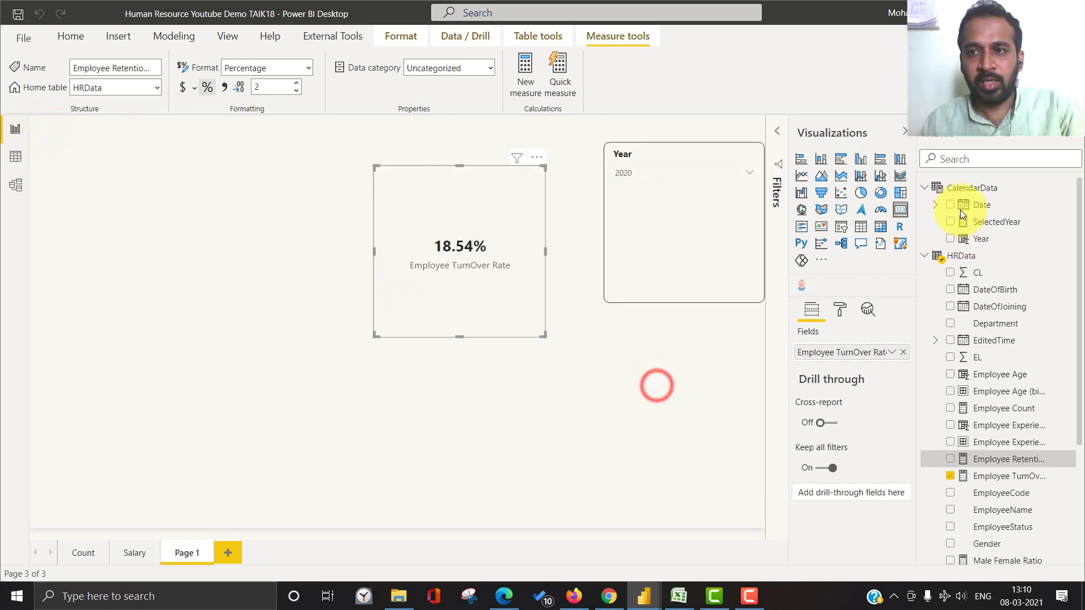
click(901, 210)
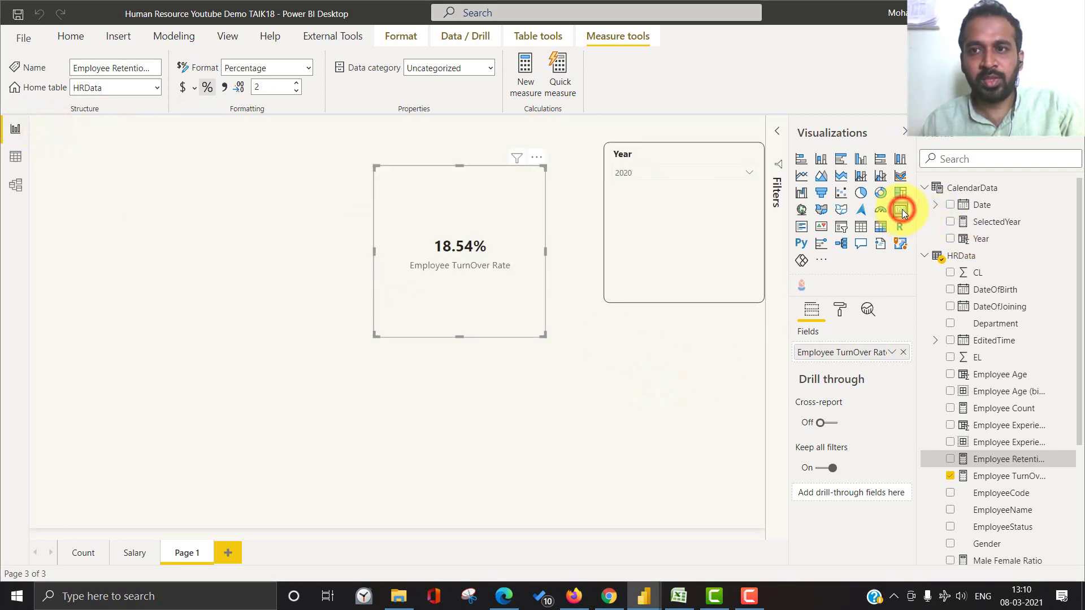
click(1020, 461)
drag(1020, 461, 884, 358)
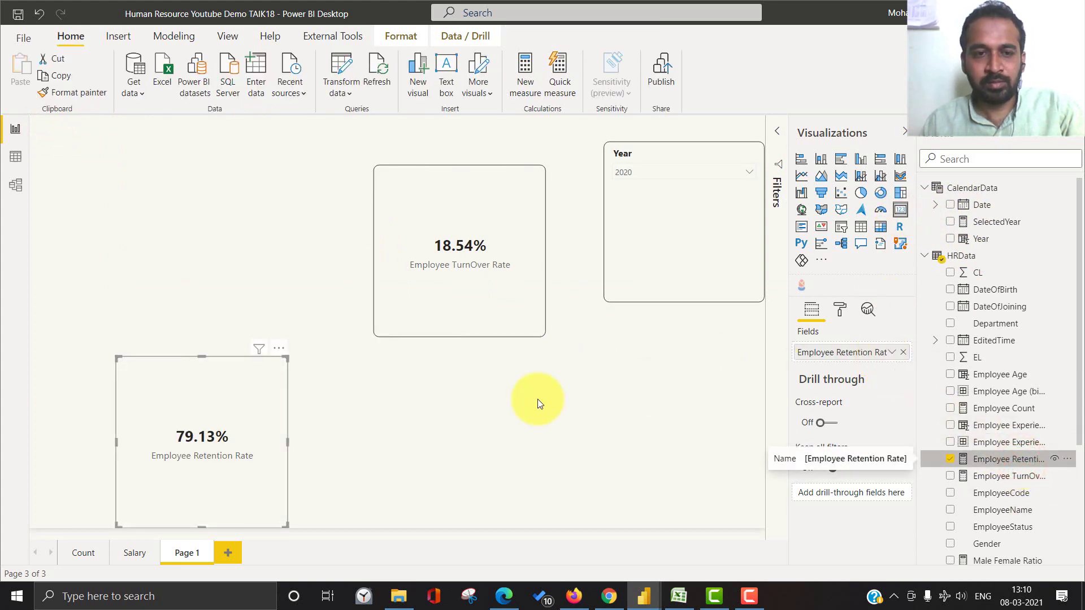
drag(205, 463, 246, 270)
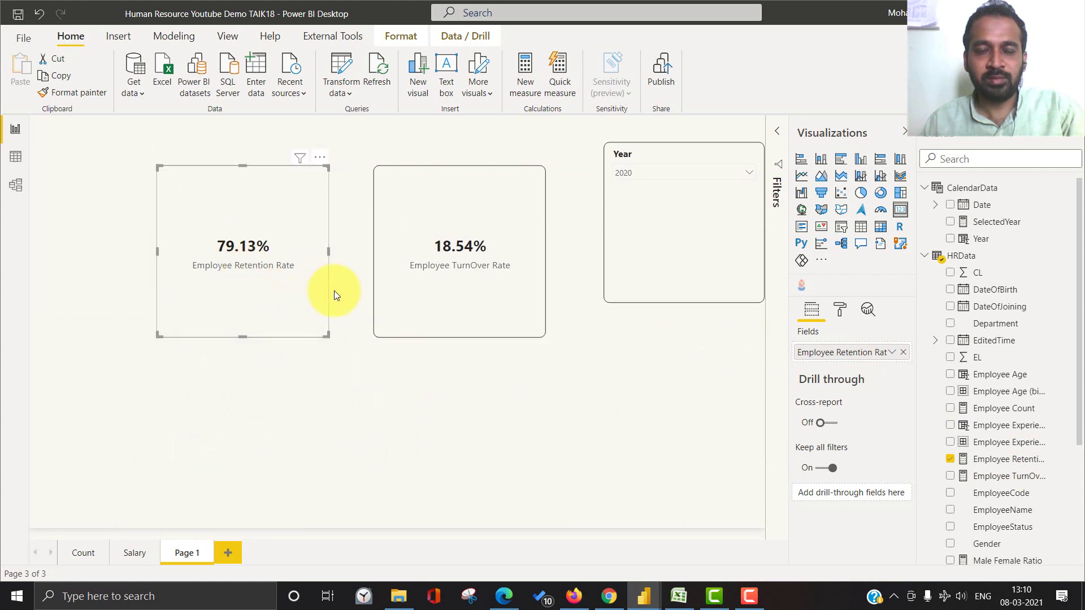
Compare the Employee Retention Rate card with the one in the Human Resources2 TAIK18 report, and view that report's Index page.
key(alt+Tab)
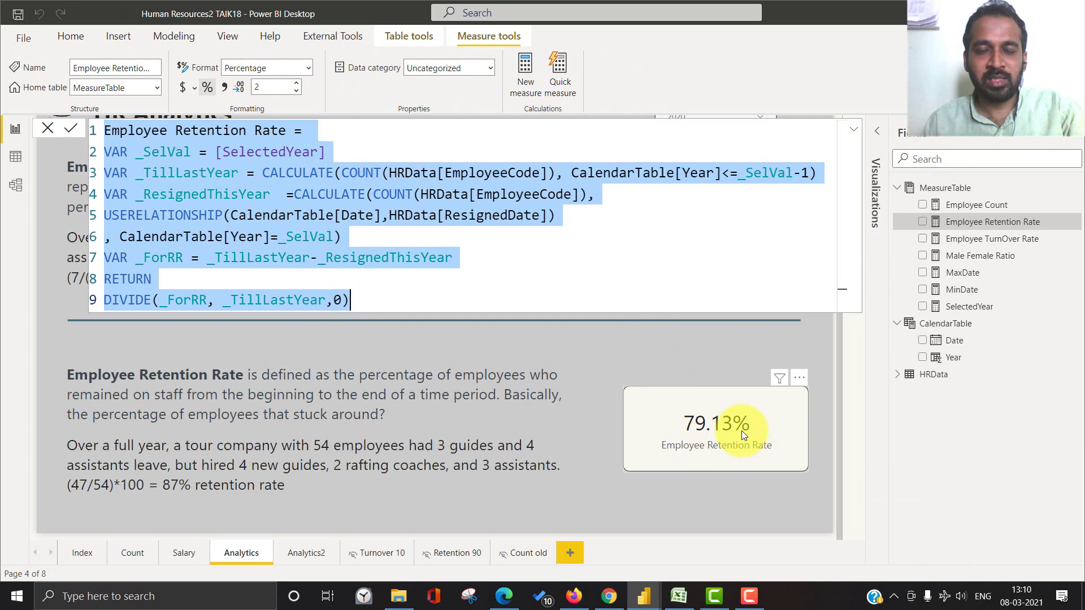
key(alt+Tab)
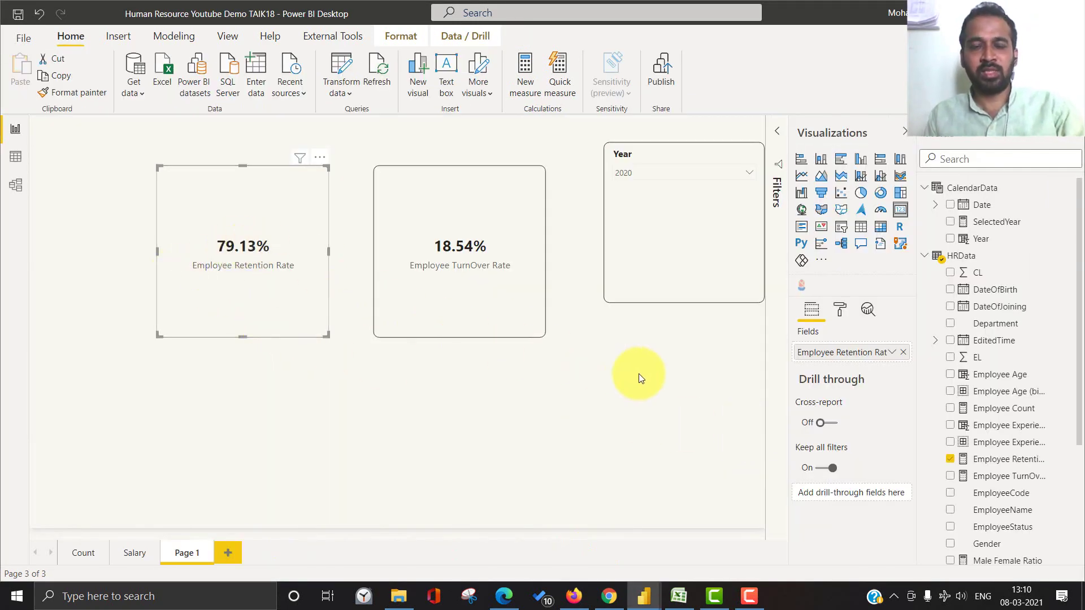
click(628, 253)
key(alt+Tab)
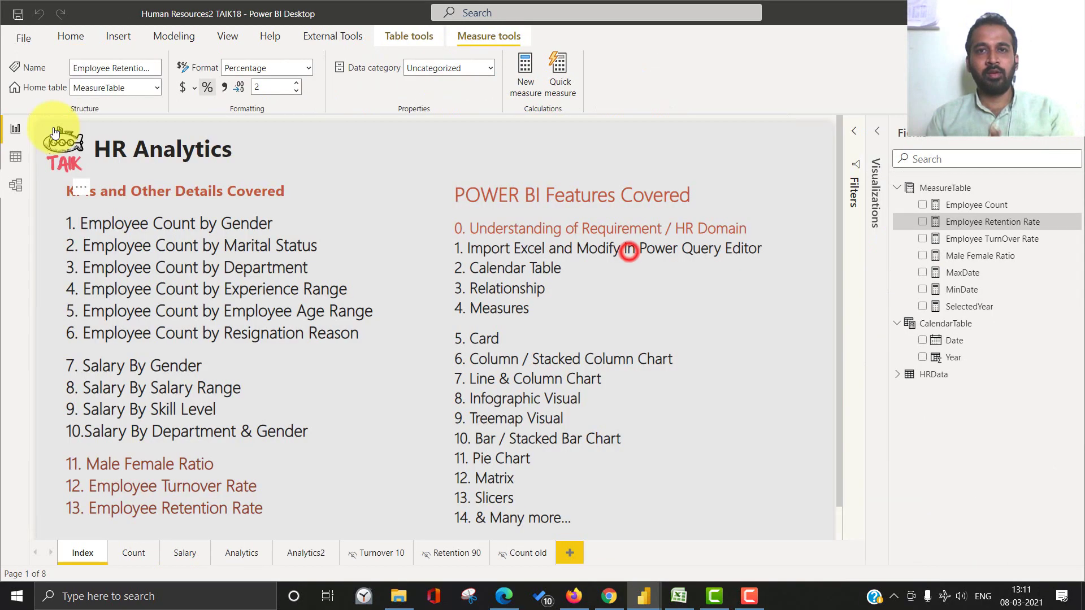